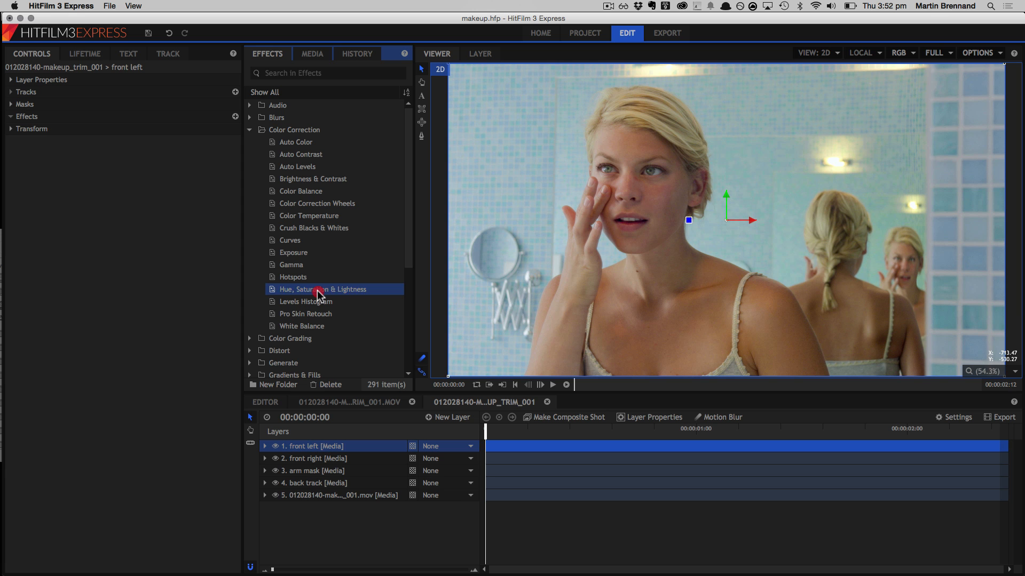
Add Hue, Saturation & Lightness to the front left layer and reduce its master saturation to -72 and lightness to about -22
{"action": "left_click_drag", "start_coordinate": [318, 294], "coordinate": [306, 447]}
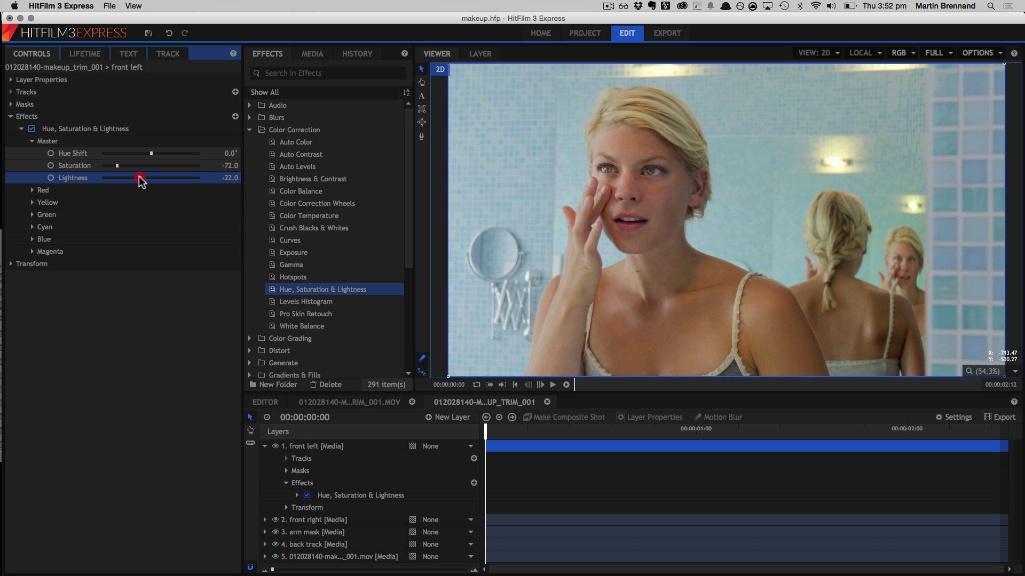
{"action": "left_click_drag", "start_coordinate": [139, 178], "coordinate": [136, 178]}
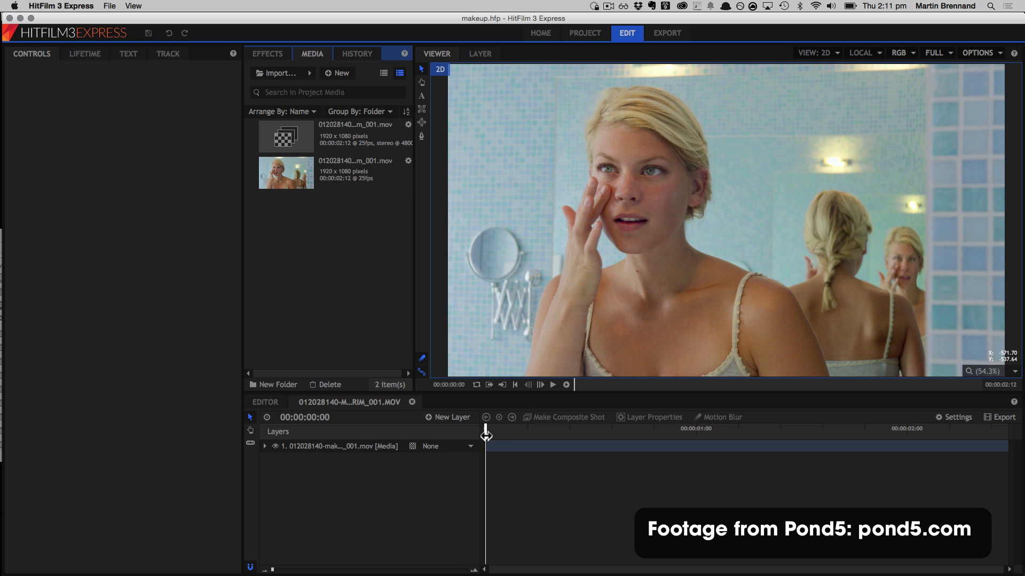
Scrub through the whole composite shot and return to the first frame to examine the camera and body movement
{"action": "left_click", "coordinate": [483, 435]}
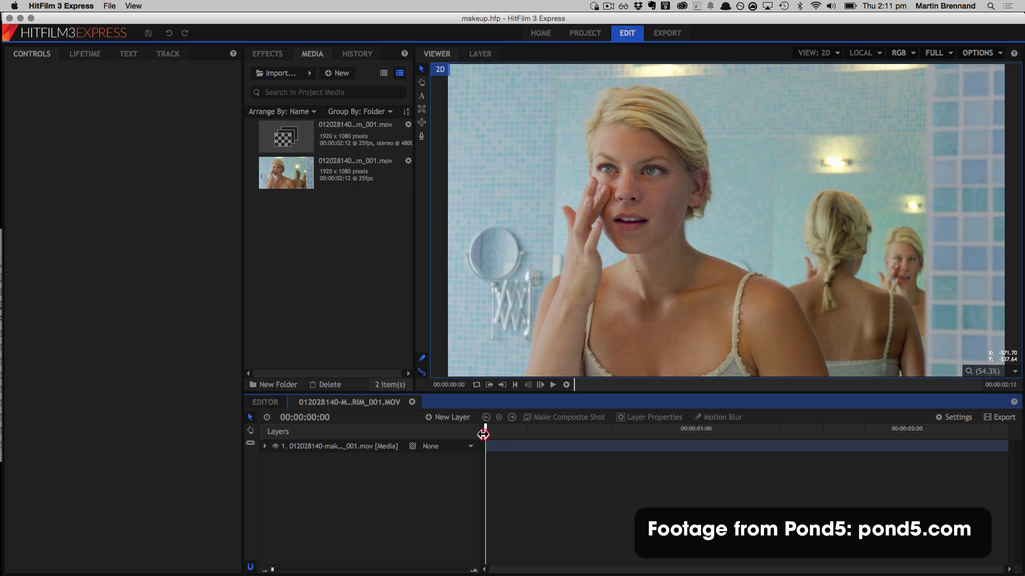
{"action": "left_click_drag", "start_coordinate": [483, 435], "coordinate": [1021, 412]}
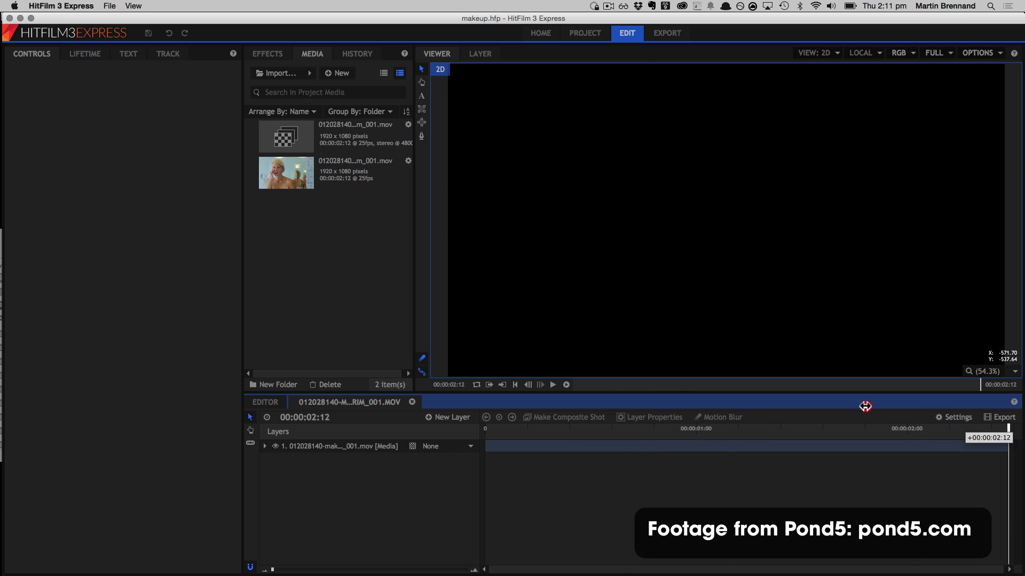
{"action": "left_click_drag", "start_coordinate": [865, 406], "coordinate": [447, 410]}
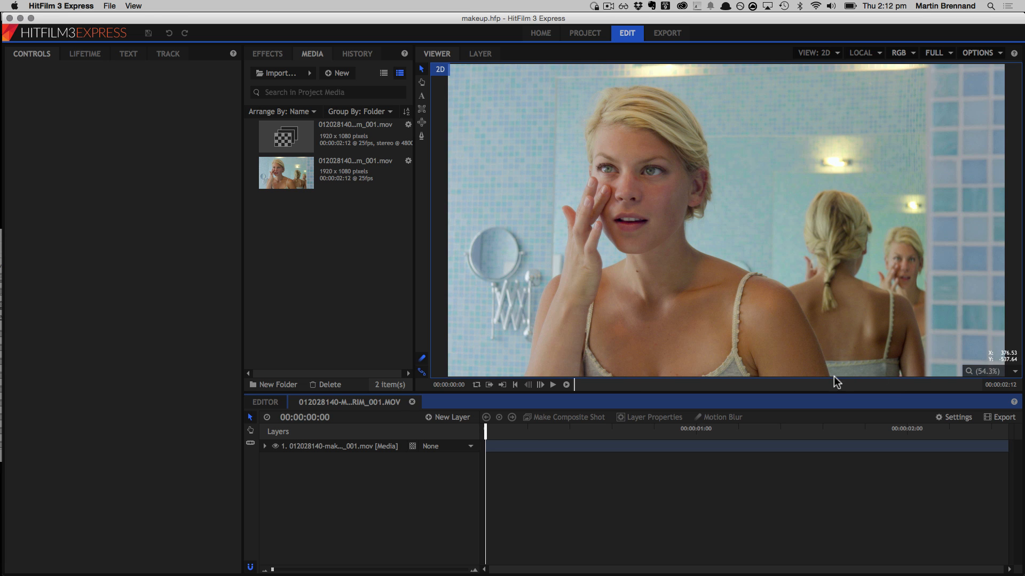
{"action": "left_click_drag", "start_coordinate": [484, 428], "coordinate": [372, 433]}
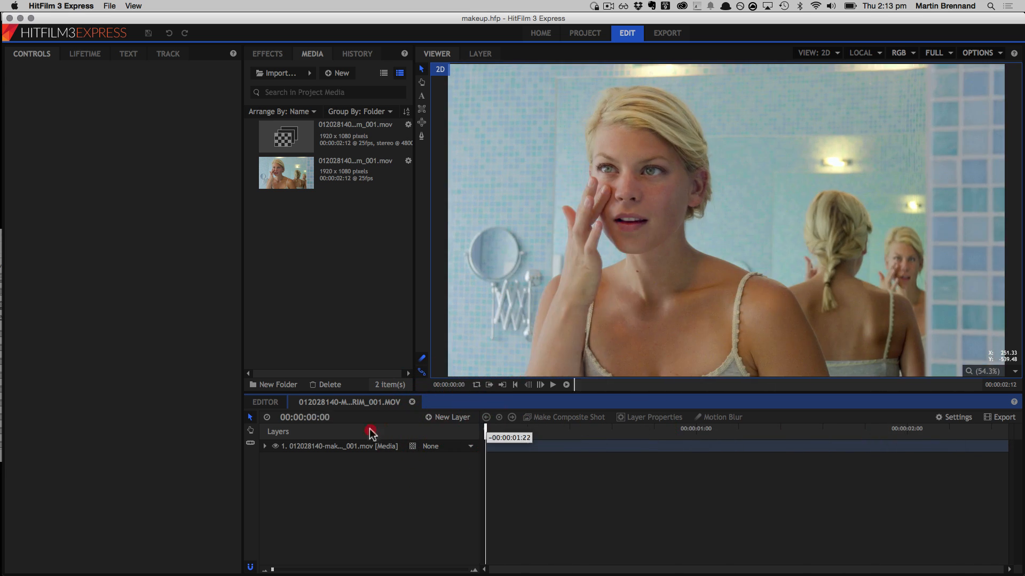
Open the makeup clip layer in mocha HitFilm and create its tracking project with the default settings
{"action": "left_click", "coordinate": [368, 444]}
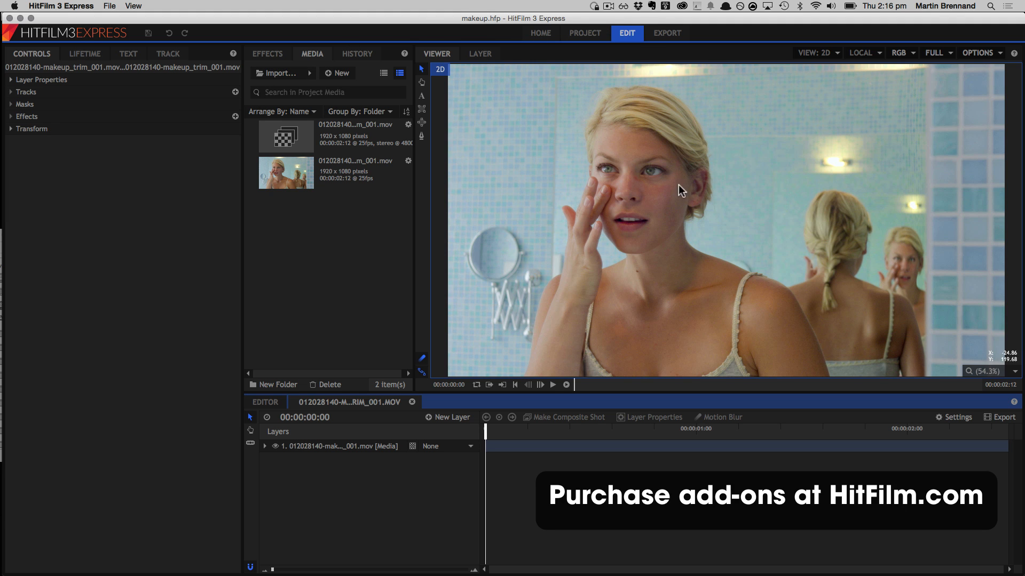
{"action": "left_click", "coordinate": [338, 74]}
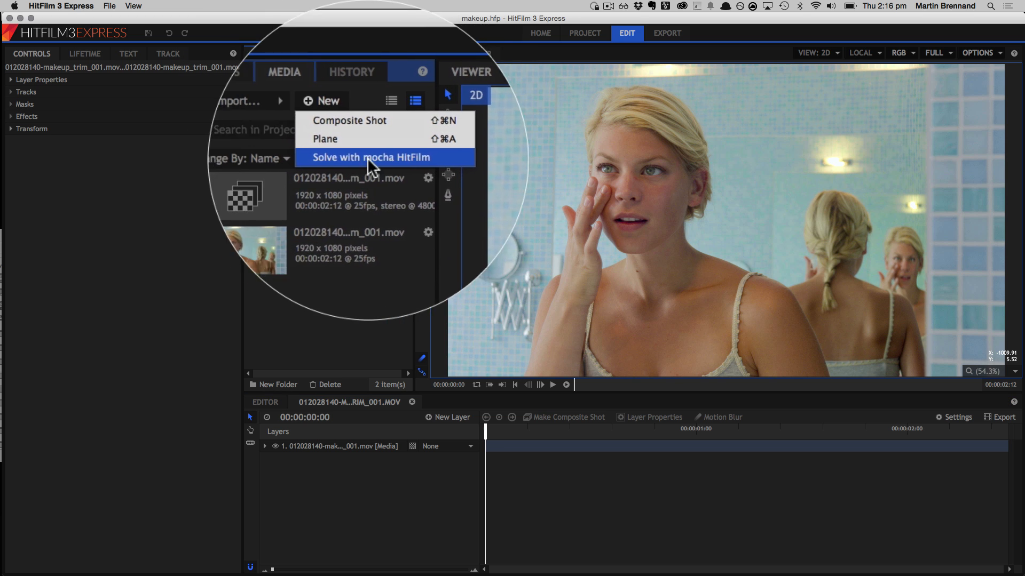
{"action": "left_click", "coordinate": [351, 292]}
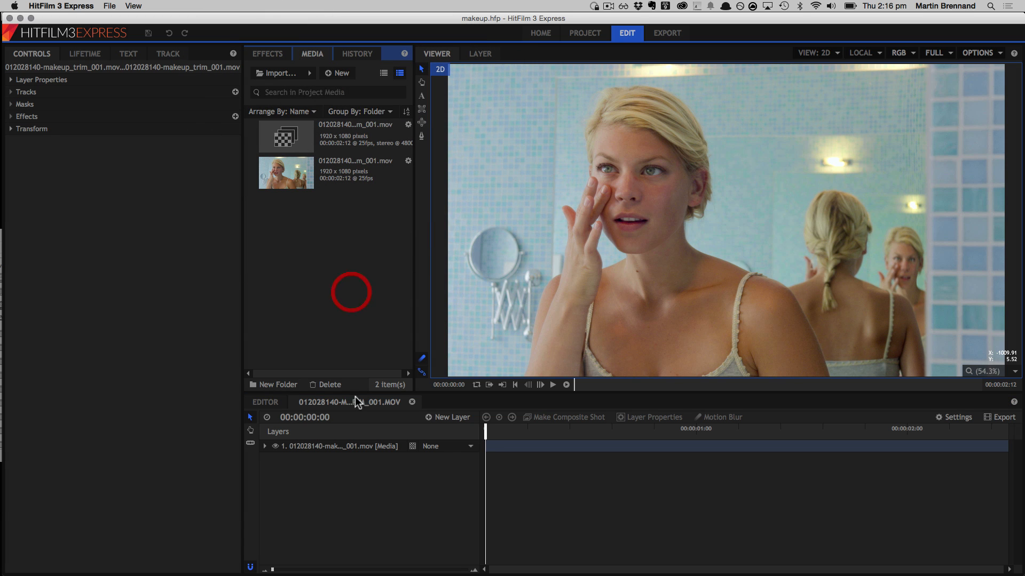
{"action": "right_click", "coordinate": [365, 447]}
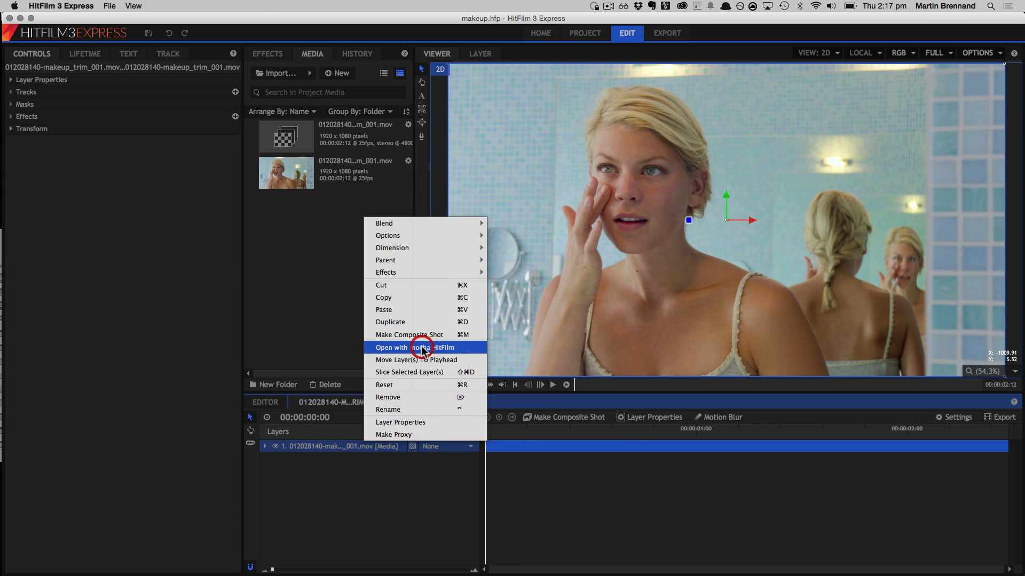
{"action": "left_click", "coordinate": [422, 347]}
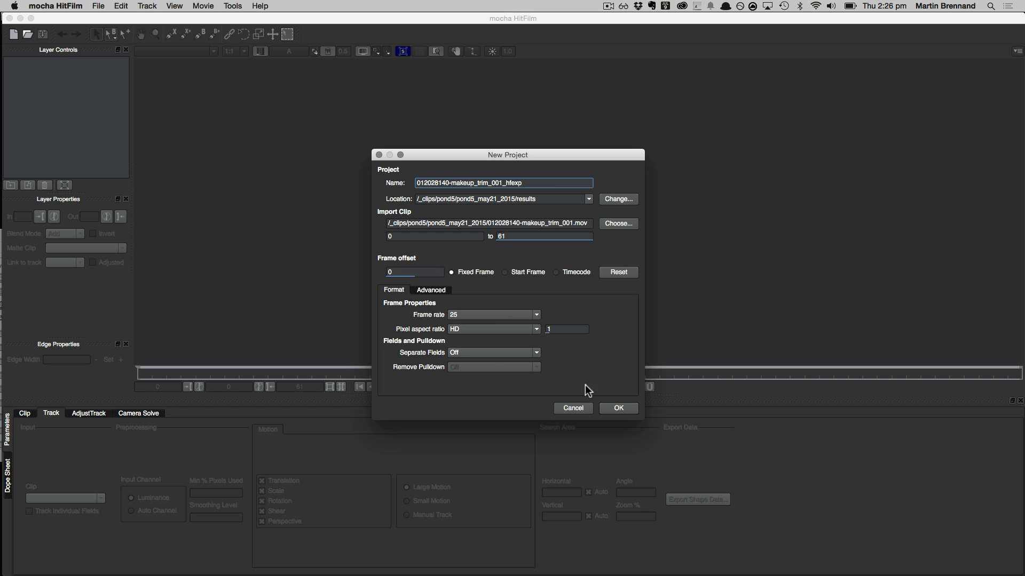
{"action": "left_click", "coordinate": [619, 408]}
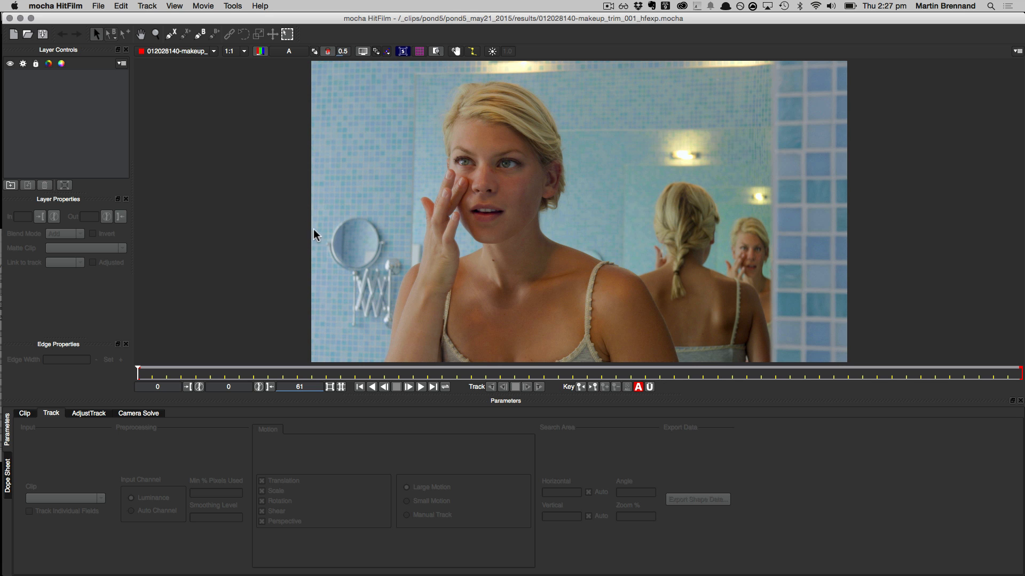
Scrub the clip from frame 0 to frame 61 and back to examine how the woman moves
{"action": "left_click_drag", "start_coordinate": [137, 373], "coordinate": [1019, 387]}
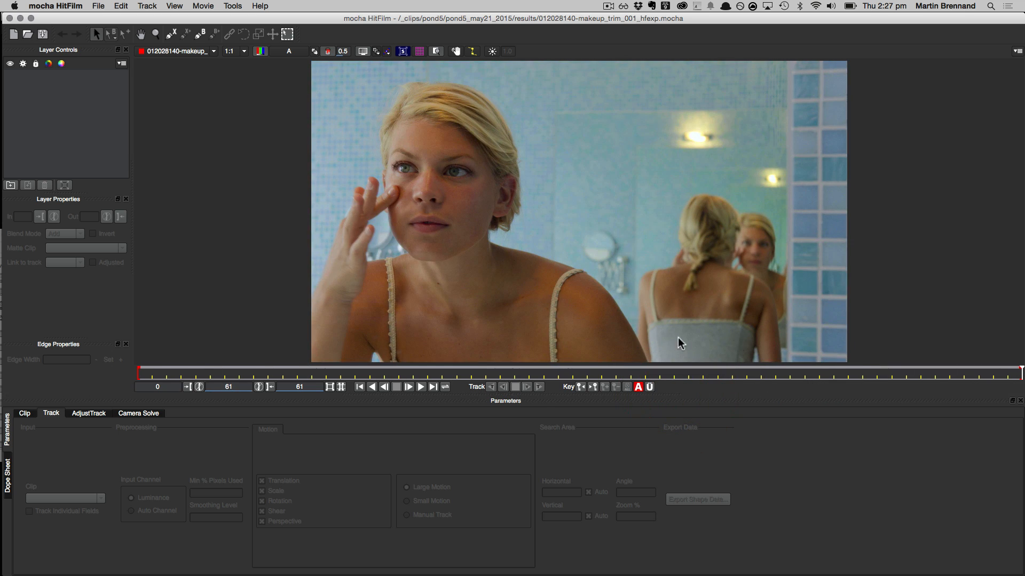
{"action": "left_click_drag", "start_coordinate": [1019, 373], "coordinate": [139, 399]}
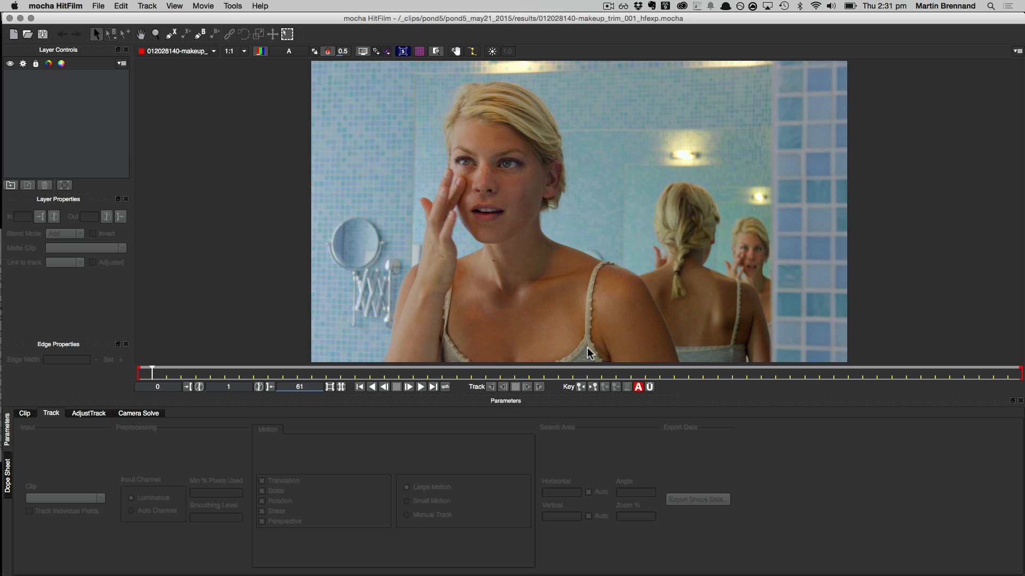
{"action": "left_click_drag", "start_coordinate": [150, 374], "coordinate": [109, 359]}
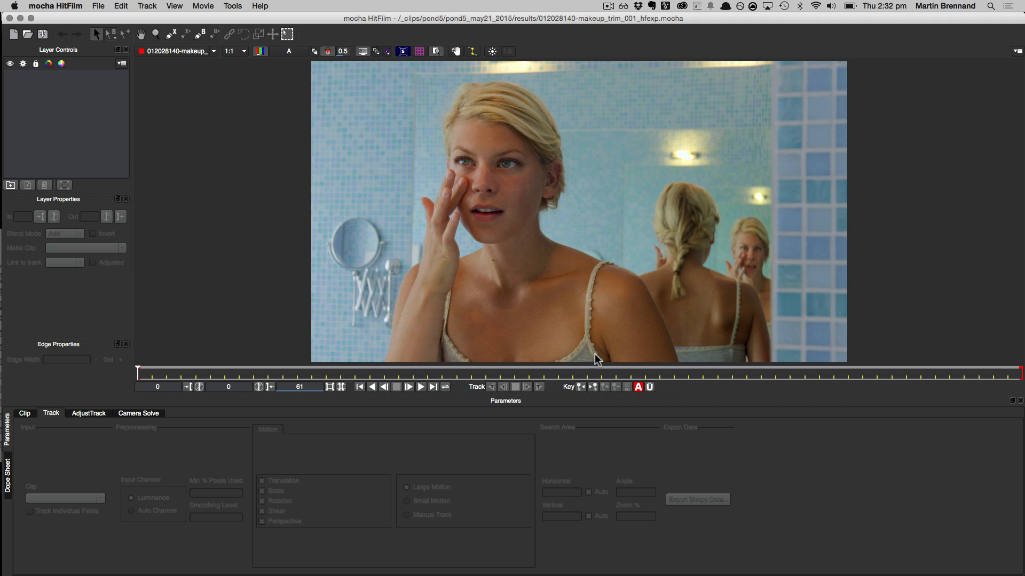
Draw a closed X-spline around the woman's upper chest, reaching the camisole straps and extending below the frame's lower edge
{"action": "key", "text": "z"}
{"action": "mouse_move", "coordinate": [533, 293]}
{"action": "left_mouse_down"}
{"action": "mouse_move", "coordinate": [551, 305]}
{"action": "mouse_move", "coordinate": [546, 318]}
{"action": "mouse_move", "coordinate": [540, 302]}
{"action": "left_mouse_up"}
{"action": "key", "text": "x"}
{"action": "key", "text": "s"}
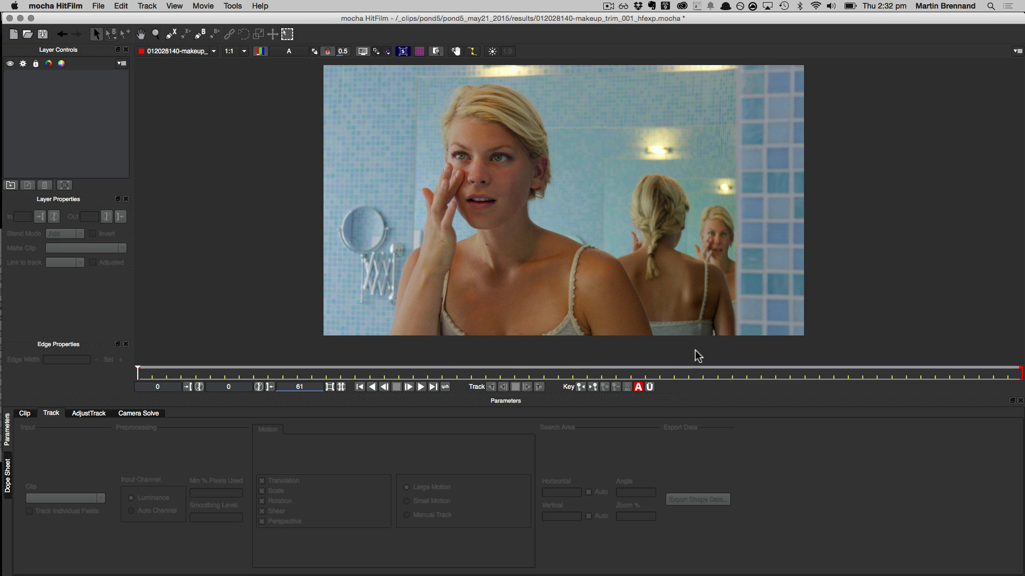
{"action": "left_click", "coordinate": [170, 35]}
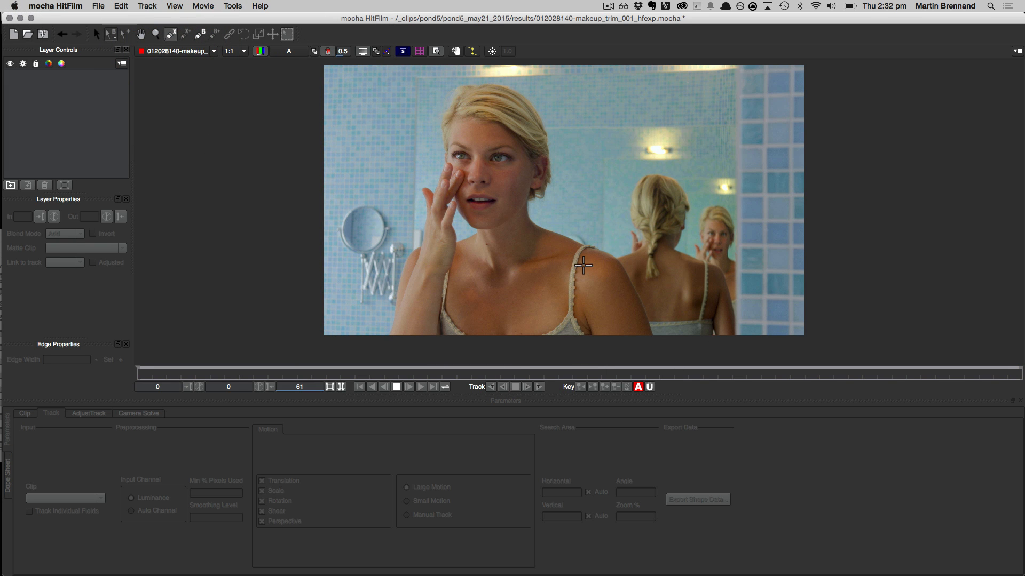
{"action": "left_click", "coordinate": [590, 263]}
{"action": "left_click", "coordinate": [565, 251]}
{"action": "left_click", "coordinate": [481, 262]}
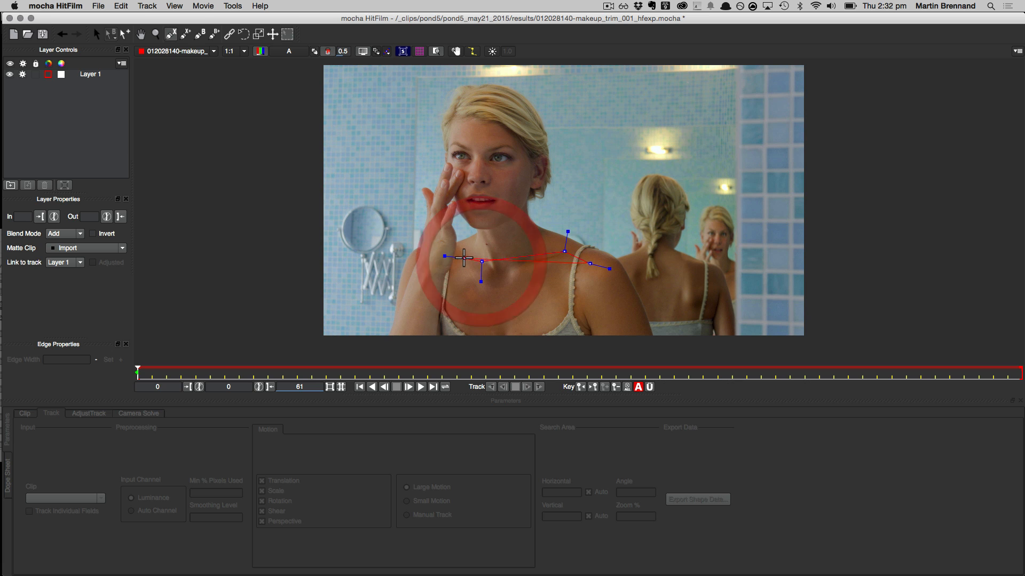
{"action": "left_click", "coordinate": [465, 258]}
{"action": "left_click", "coordinate": [444, 286]}
{"action": "left_click", "coordinate": [439, 325]}
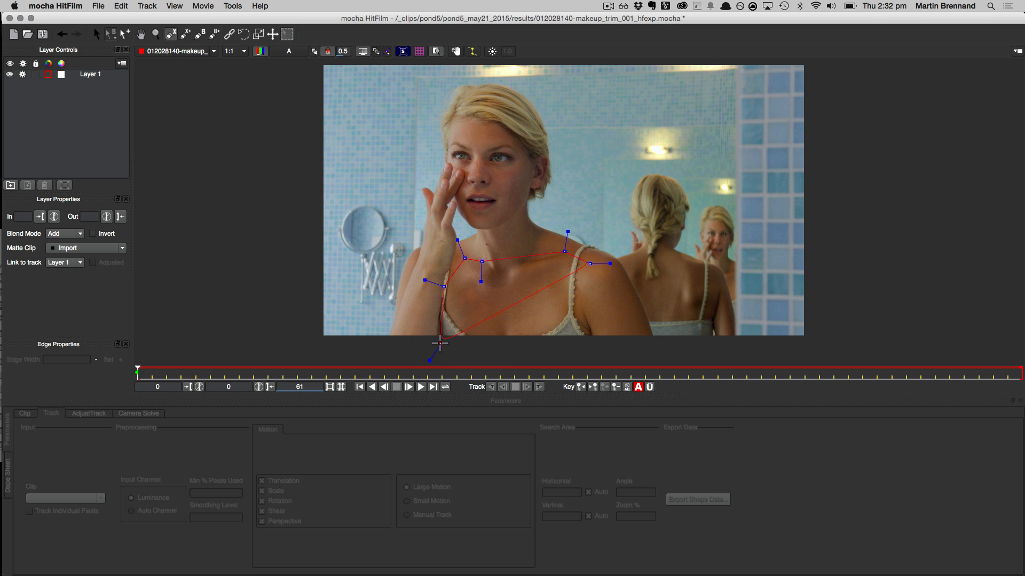
{"action": "left_click", "coordinate": [439, 343]}
{"action": "left_click", "coordinate": [596, 354]}
{"action": "right_click", "coordinate": [576, 317]}
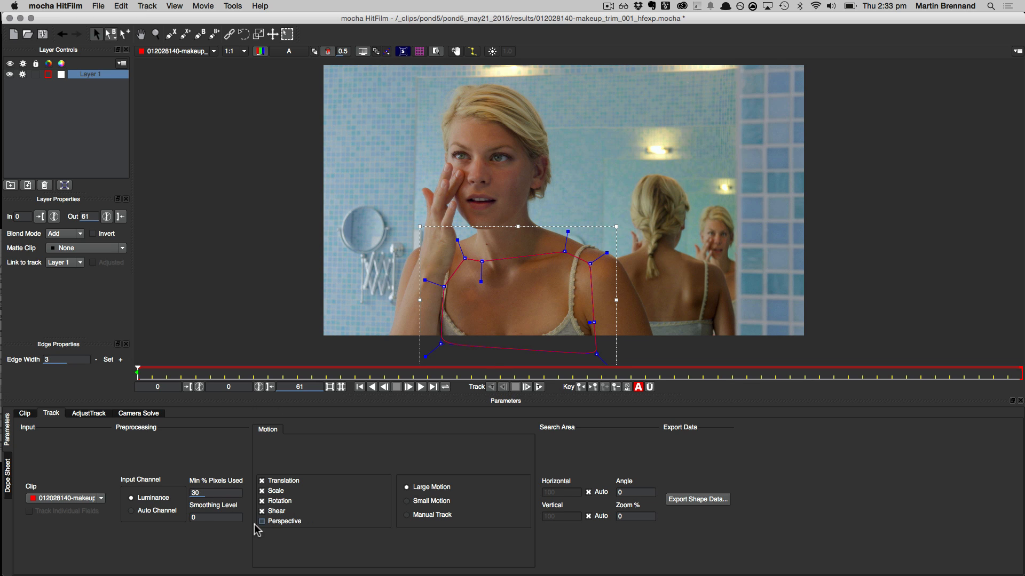
Enable Perspective motion, set Min % Pixels Used to 90, and track the chest shape forward through the clip
{"action": "left_click", "coordinate": [286, 520]}
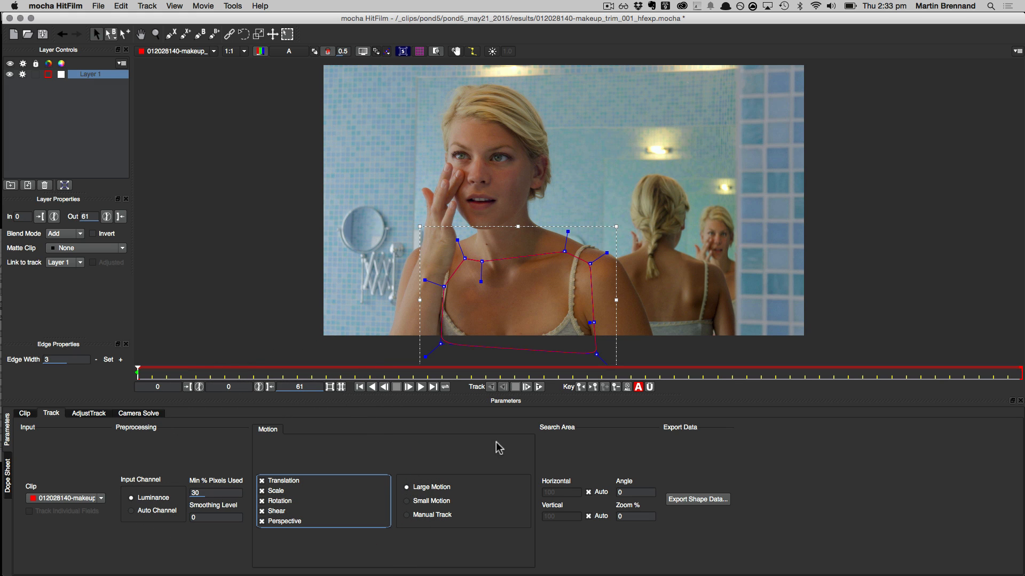
{"action": "left_click", "coordinate": [213, 490]}
{"action": "double_click", "coordinate": [210, 491]}
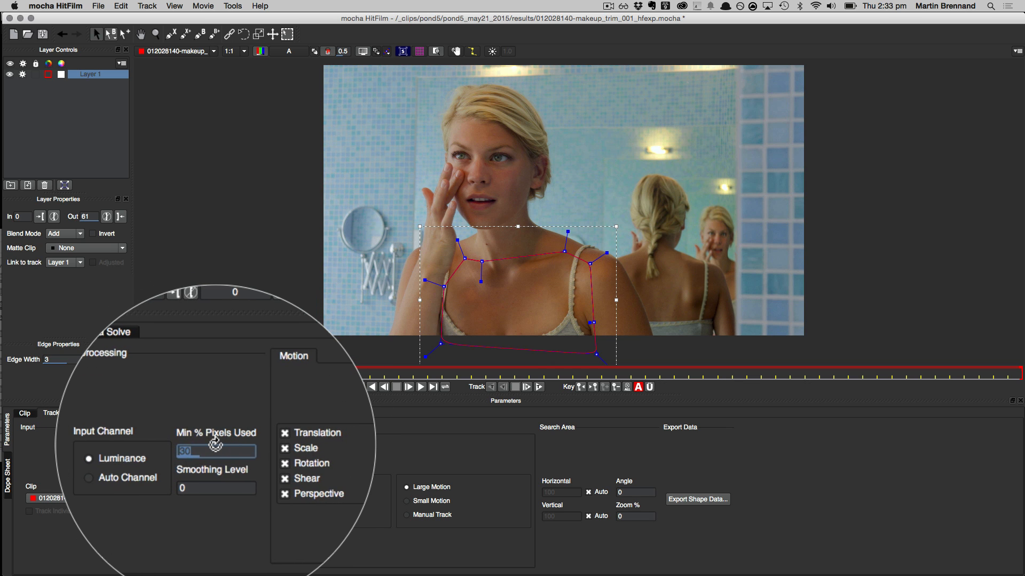
{"action": "type", "text": "90"}
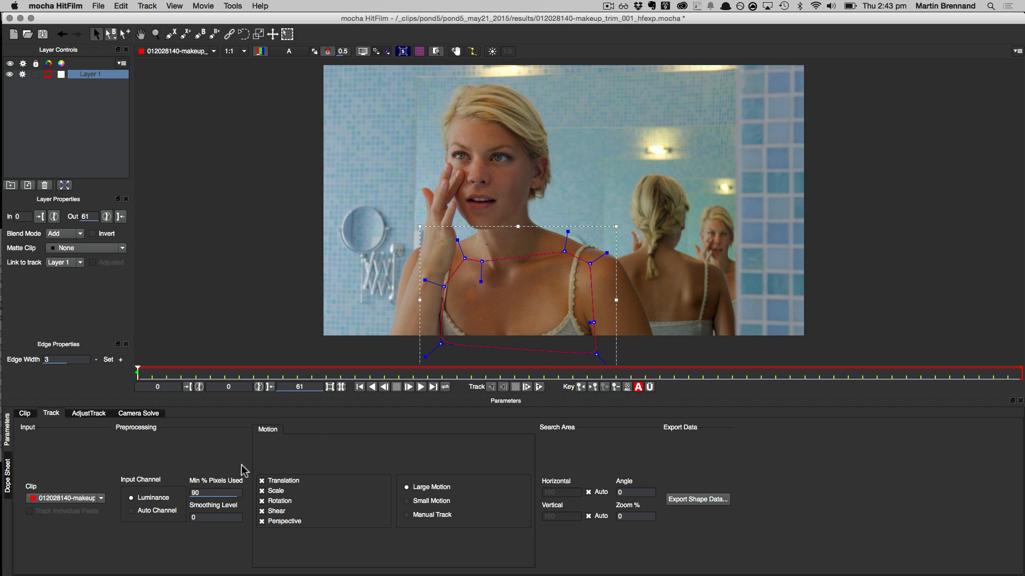
{"action": "left_click", "coordinate": [539, 387]}
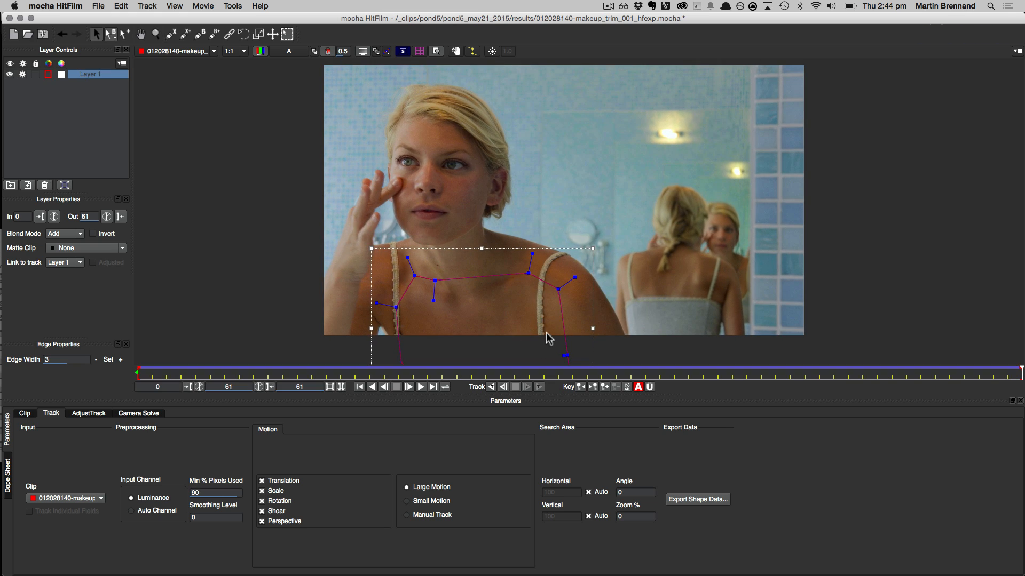
Check the chest track from the first frame by displaying the planar surface and grid while scrubbing, and hide both overlays
{"action": "left_click_drag", "start_coordinate": [1020, 374], "coordinate": [3, 316]}
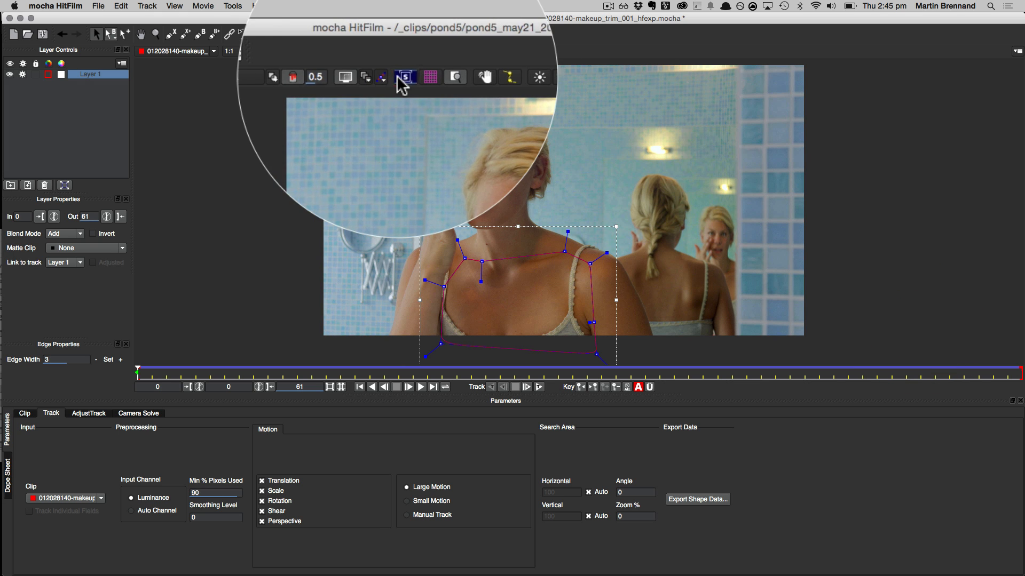
{"action": "left_click", "coordinate": [403, 52]}
{"action": "left_click", "coordinate": [419, 51]}
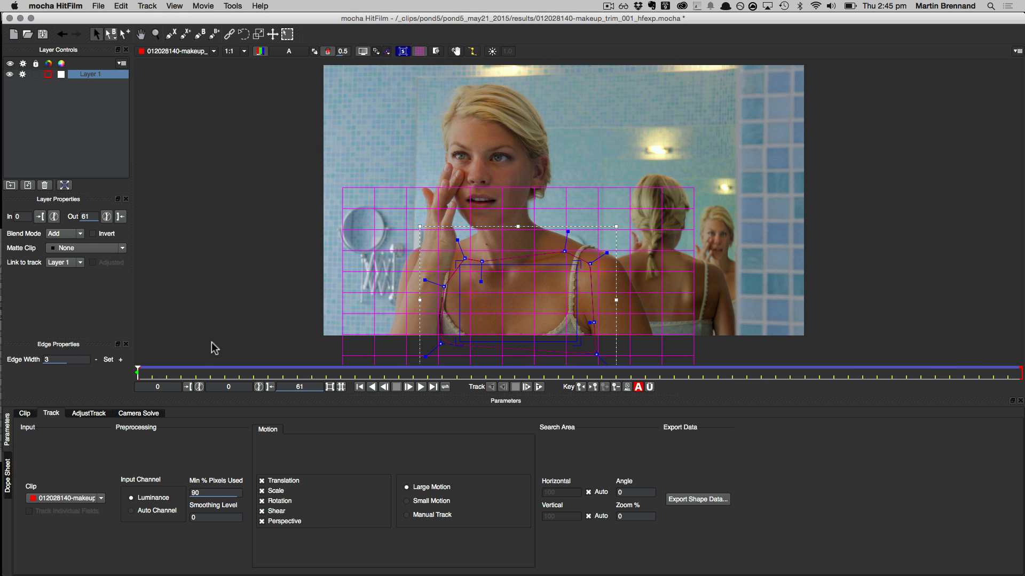
{"action": "left_click_drag", "start_coordinate": [159, 372], "coordinate": [426, 355]}
{"action": "left_click", "coordinate": [402, 51]}
{"action": "left_click", "coordinate": [420, 51]}
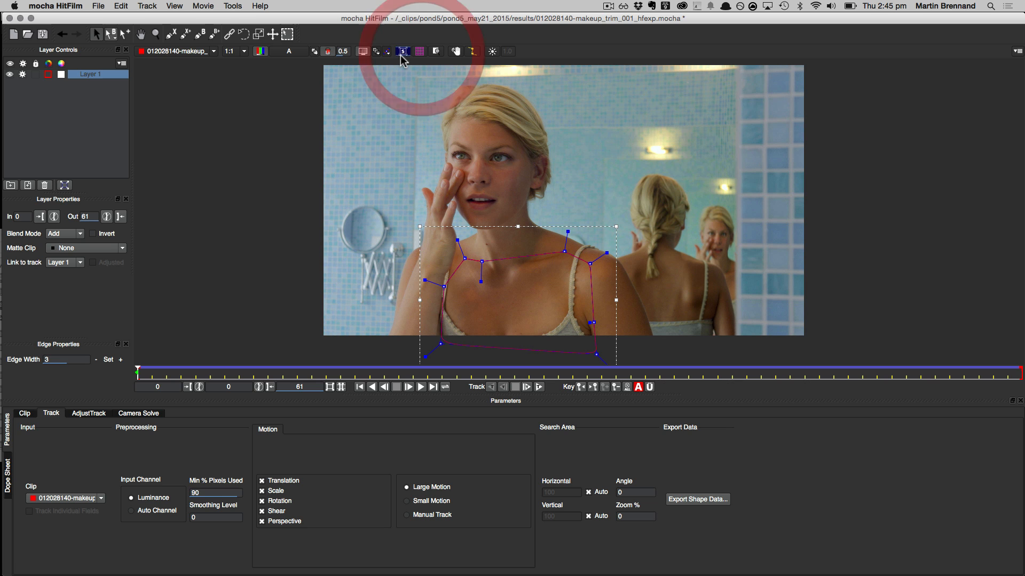
{"action": "left_click", "coordinate": [403, 50]}
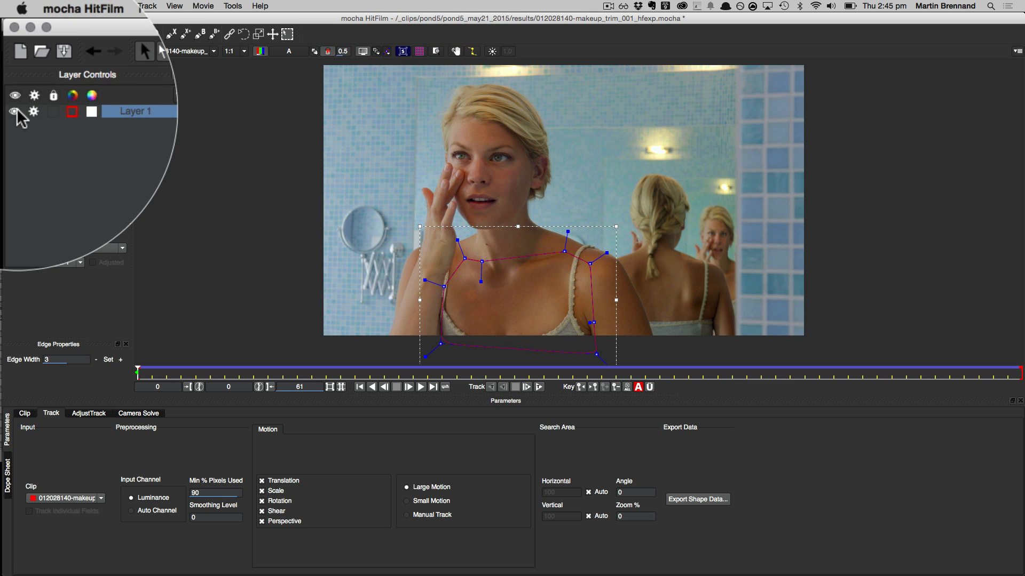
Turn off Layer 1's visibility and processing, and rename it chest track
{"action": "left_click", "coordinate": [9, 74]}
{"action": "double_click", "coordinate": [139, 113]}
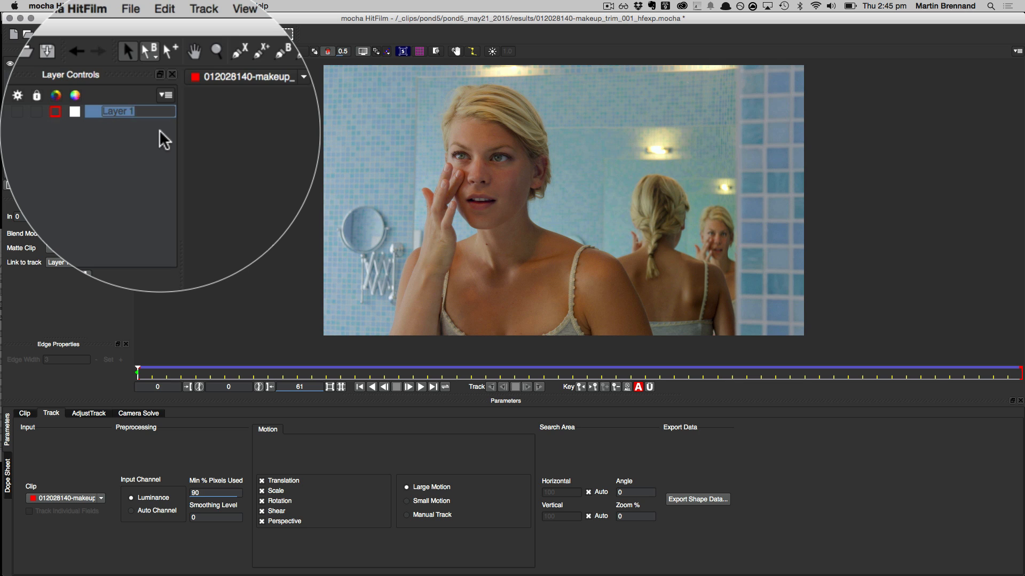
{"action": "type", "text": "chest track"}
{"action": "key", "text": "Return"}
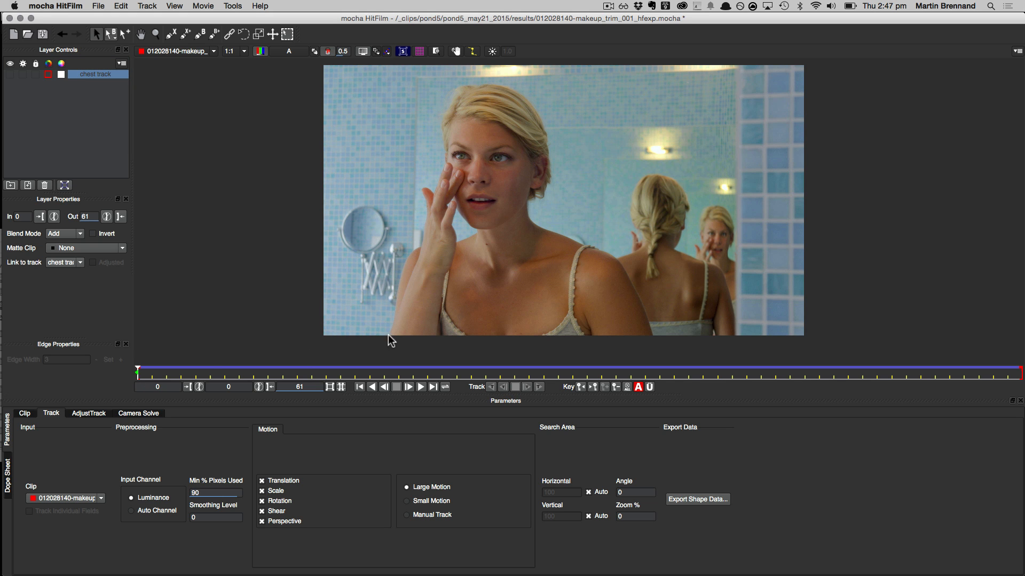
Draw a closed X-spline around the grey camisole fabric inside the lace beneath the image's right-hand strap, extending below the frame's lower edge
{"action": "scroll", "coordinate": [574, 345], "scroll_direction": "up", "scroll_amount": 5}
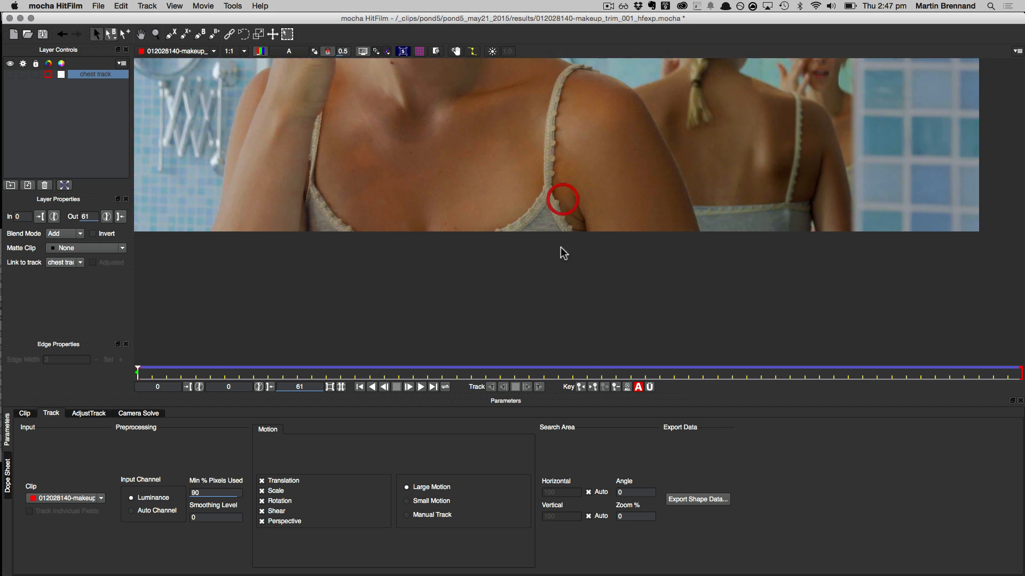
{"action": "key", "text": "z"}
{"action": "left_click_drag", "start_coordinate": [535, 298], "coordinate": [536, 197]}
{"action": "key", "text": "x"}
{"action": "left_click_drag", "start_coordinate": [482, 230], "coordinate": [535, 270]}
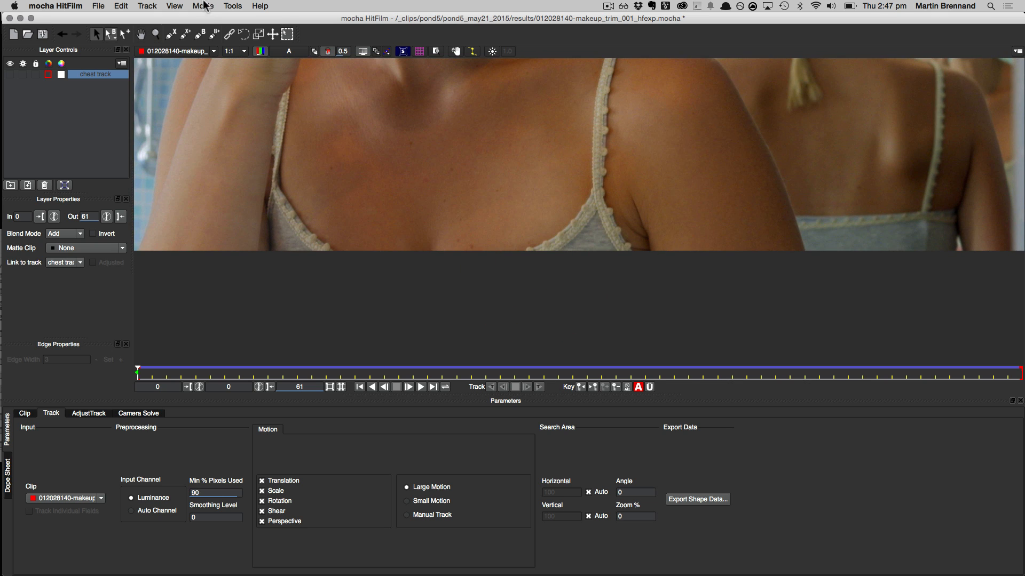
{"action": "left_click", "coordinate": [170, 33]}
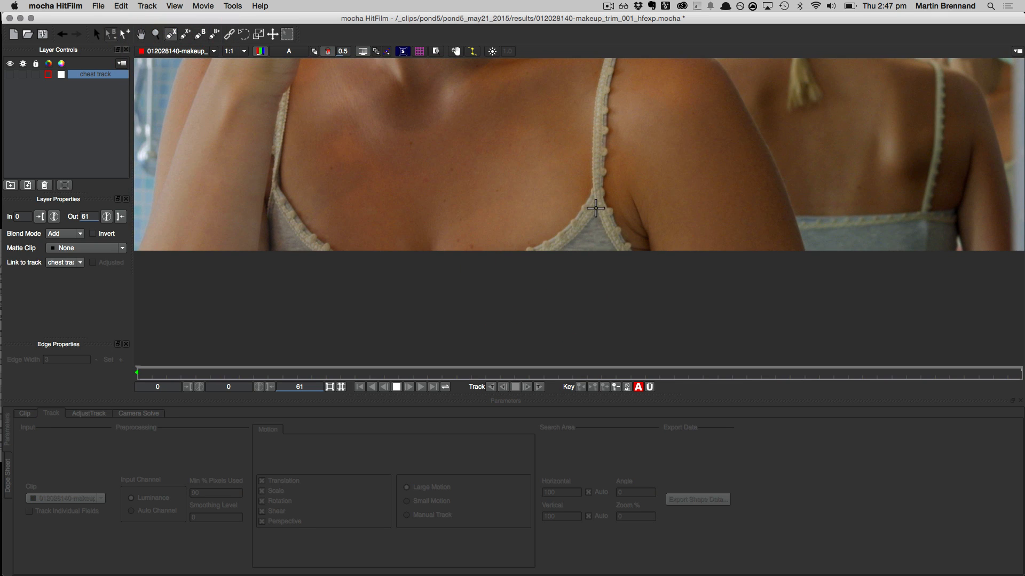
{"action": "left_click", "coordinate": [597, 210]}
{"action": "left_click", "coordinate": [608, 236]}
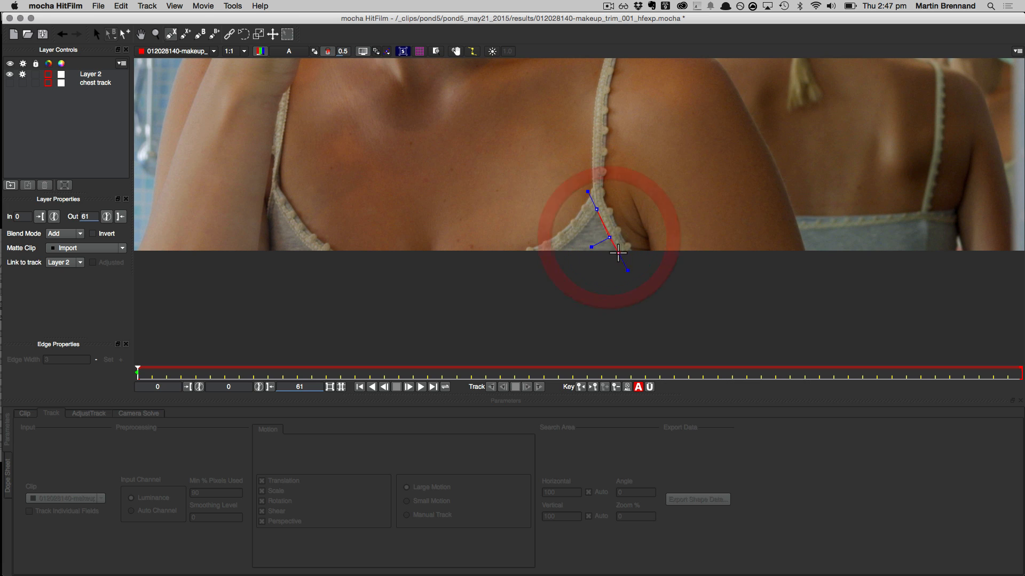
{"action": "left_click", "coordinate": [620, 259]}
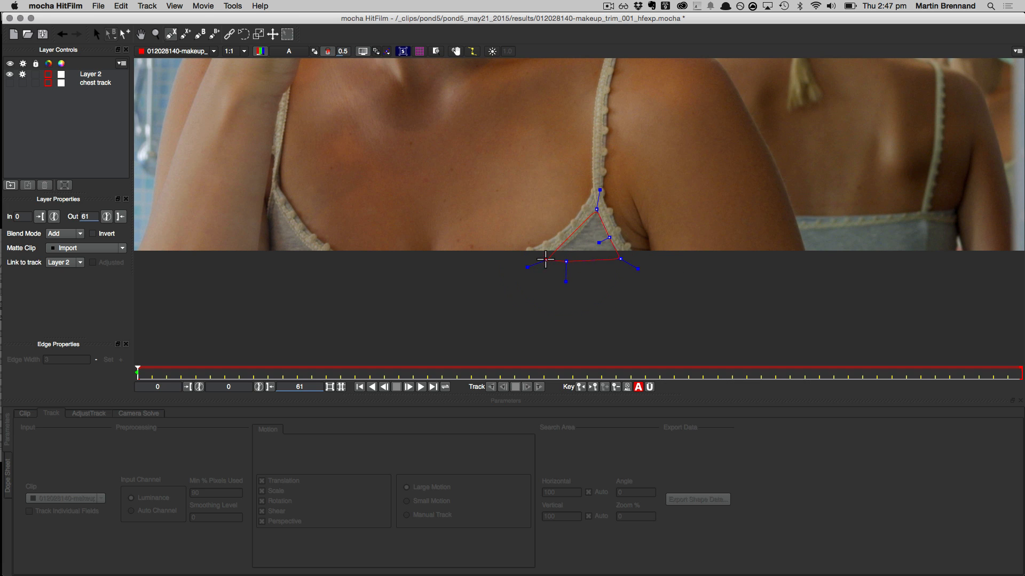
{"action": "left_click", "coordinate": [546, 259]}
{"action": "left_click", "coordinate": [554, 251]}
{"action": "left_click", "coordinate": [565, 244]}
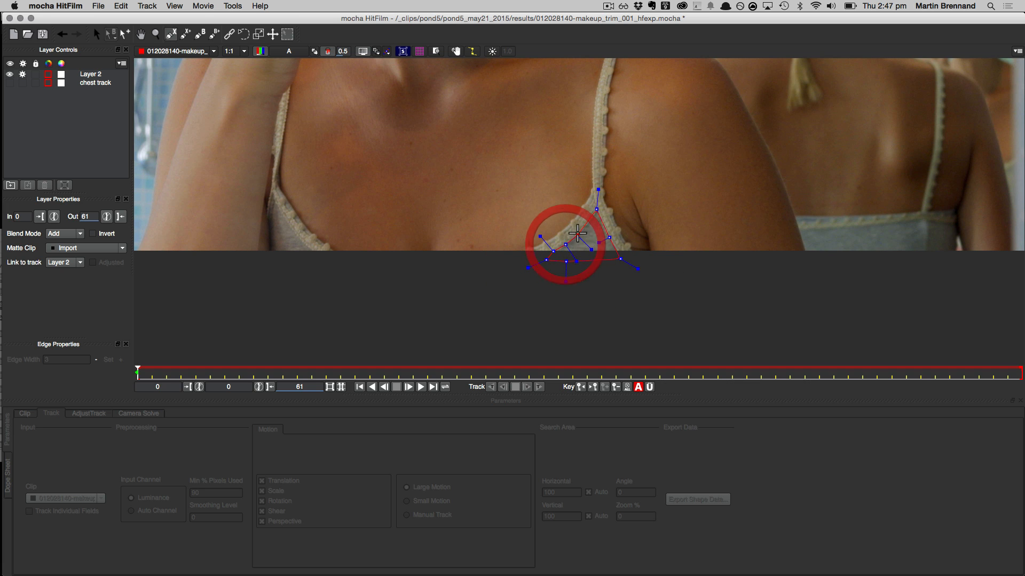
{"action": "right_click", "coordinate": [586, 223]}
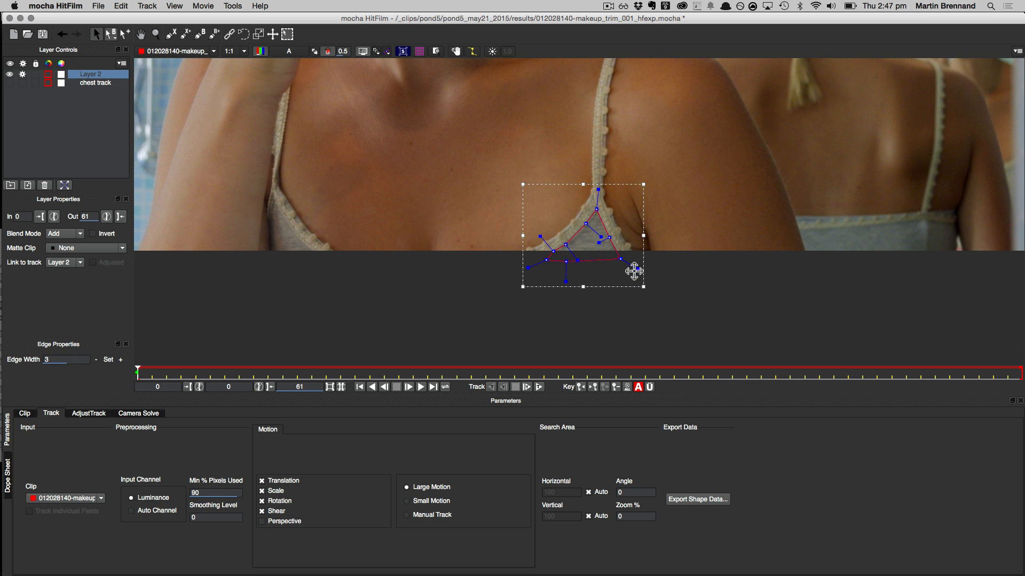
Adjust the curvature of the new shape's points with a spline handle so its outline follows the fabric edge
{"action": "left_click", "coordinate": [587, 224]}
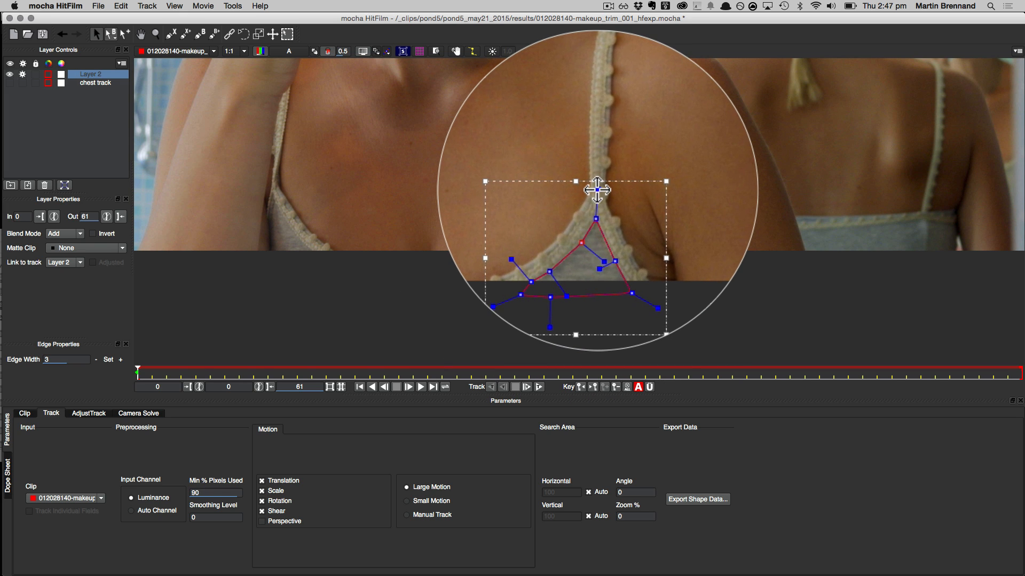
{"action": "left_click_drag", "start_coordinate": [597, 191], "coordinate": [598, 192]}
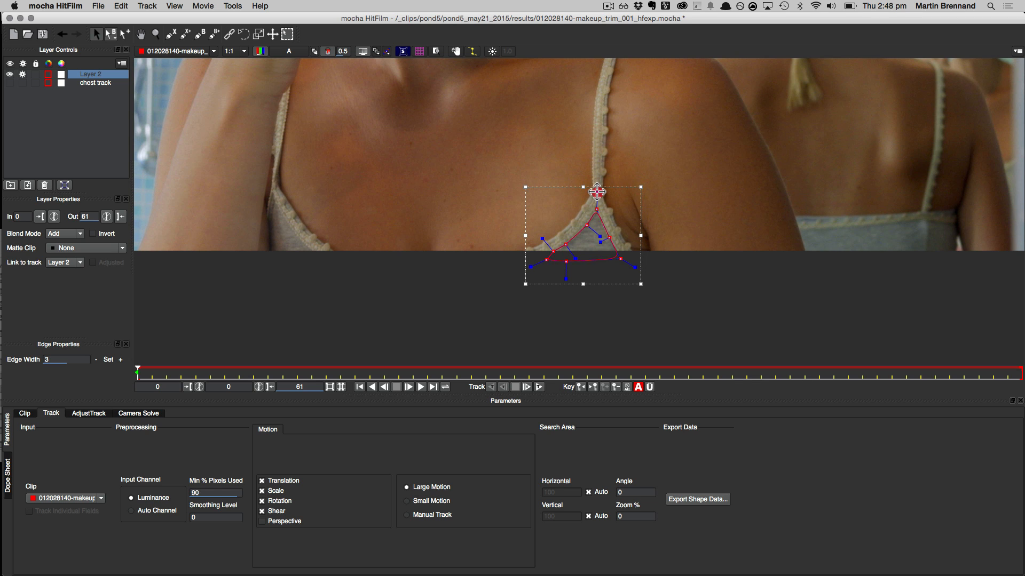
{"action": "left_click", "coordinate": [620, 267]}
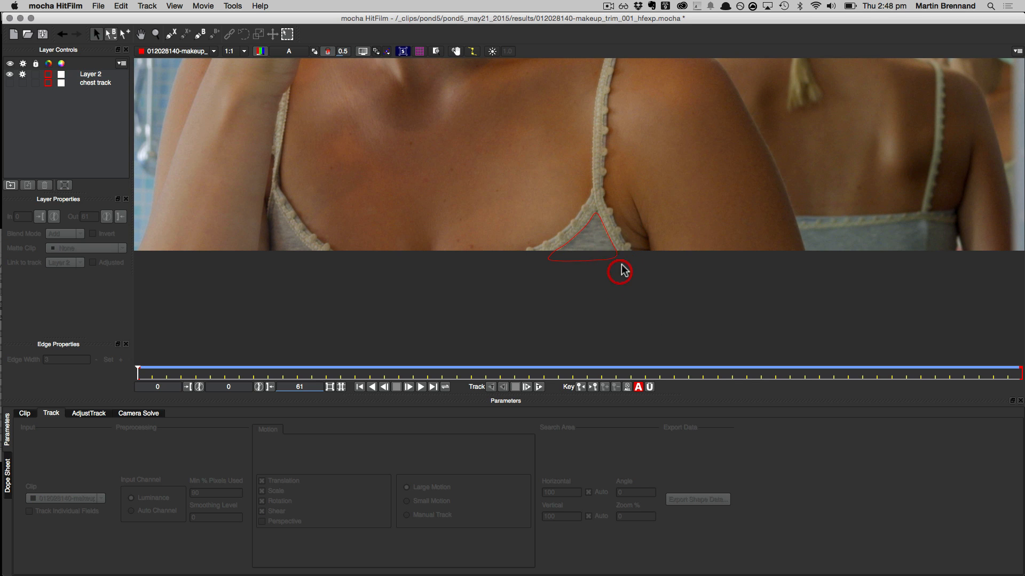
{"action": "left_click", "coordinate": [570, 255]}
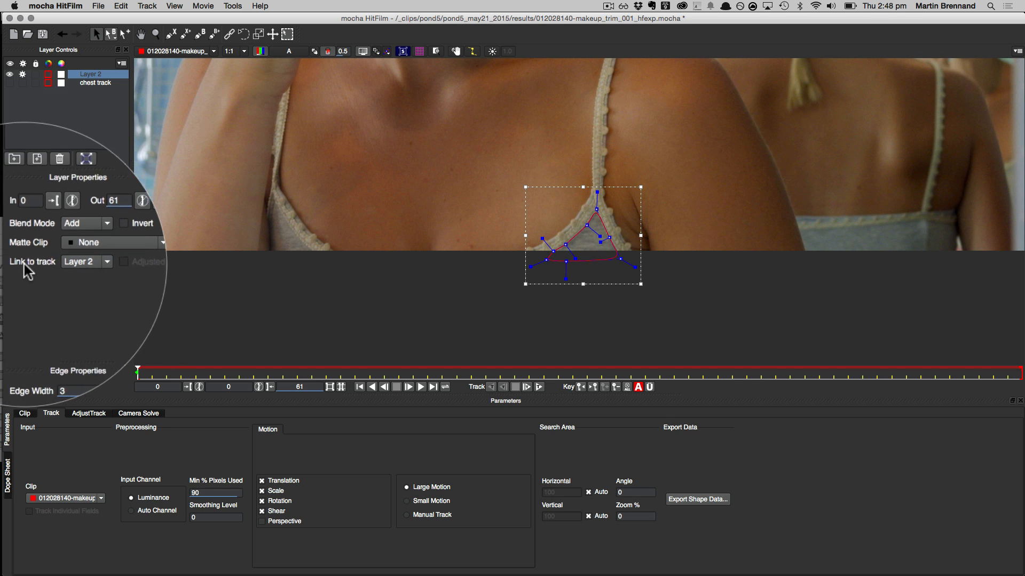
Link Layer 2 to the chest track and scrub forward to frame 19 to check how the shape follows
{"action": "left_click", "coordinate": [91, 261]}
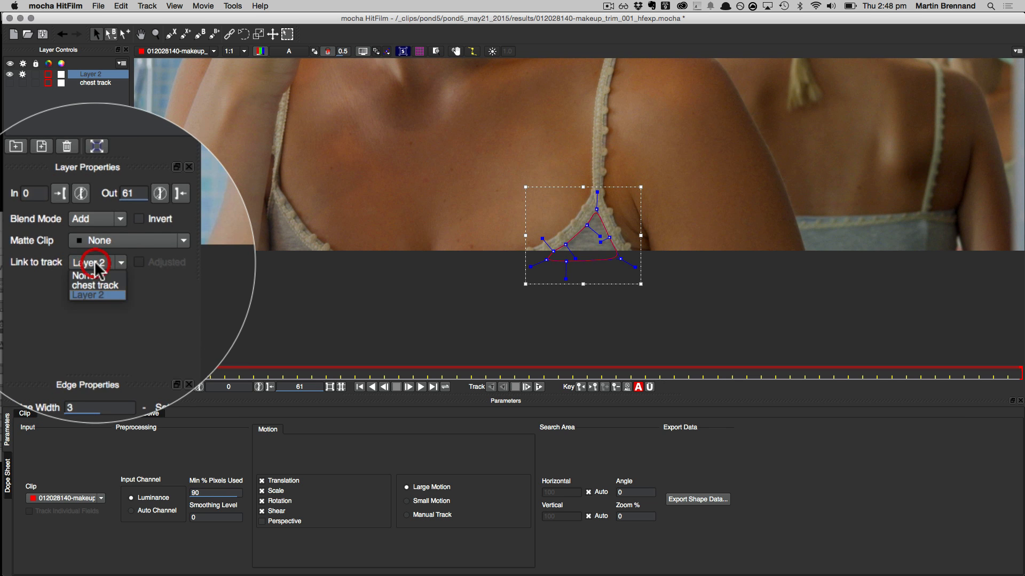
{"action": "left_click", "coordinate": [86, 276]}
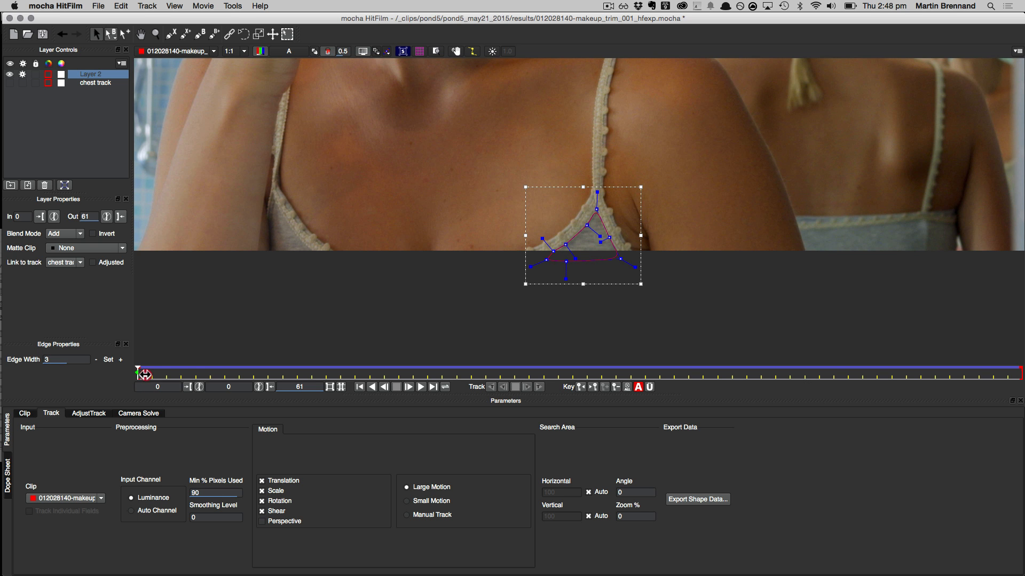
{"action": "left_click_drag", "start_coordinate": [145, 375], "coordinate": [414, 375]}
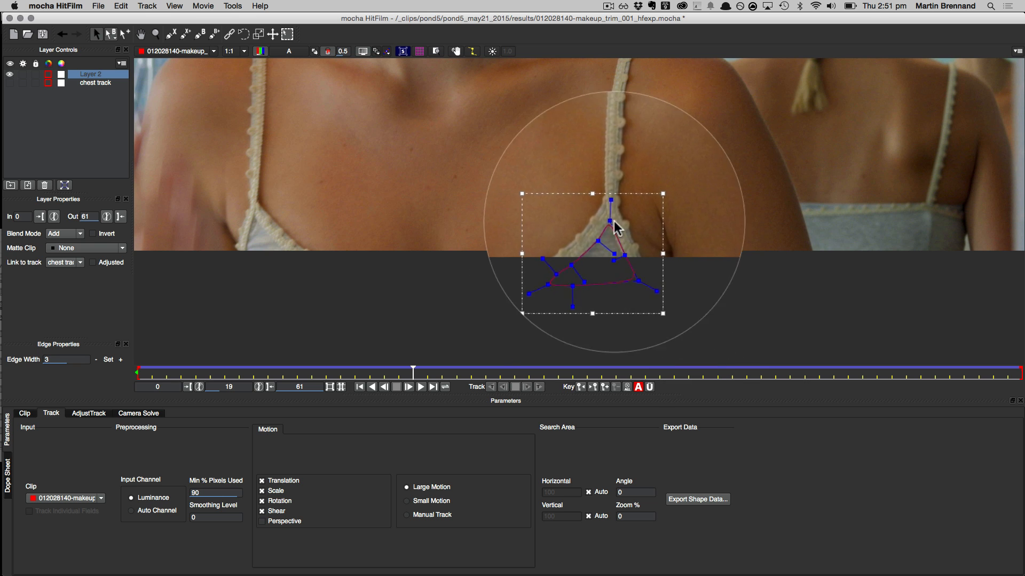
Keyframe the Layer 2 shape at frame 13 and adjust its points to the fabric edge at frame 20
{"action": "left_click_drag", "start_coordinate": [411, 373], "coordinate": [326, 372]}
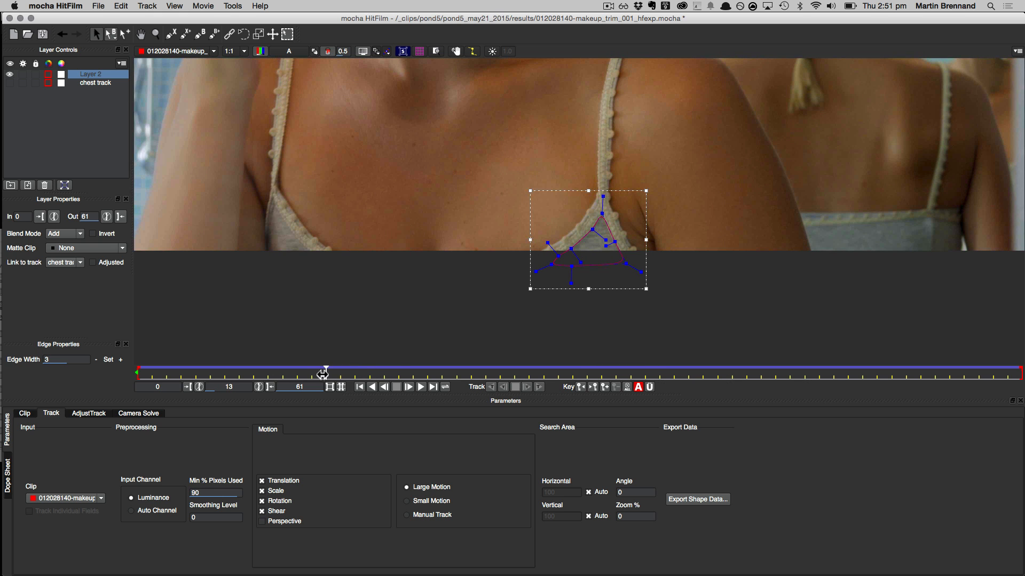
{"action": "left_click", "coordinate": [604, 387]}
{"action": "left_click_drag", "start_coordinate": [326, 373], "coordinate": [421, 373]}
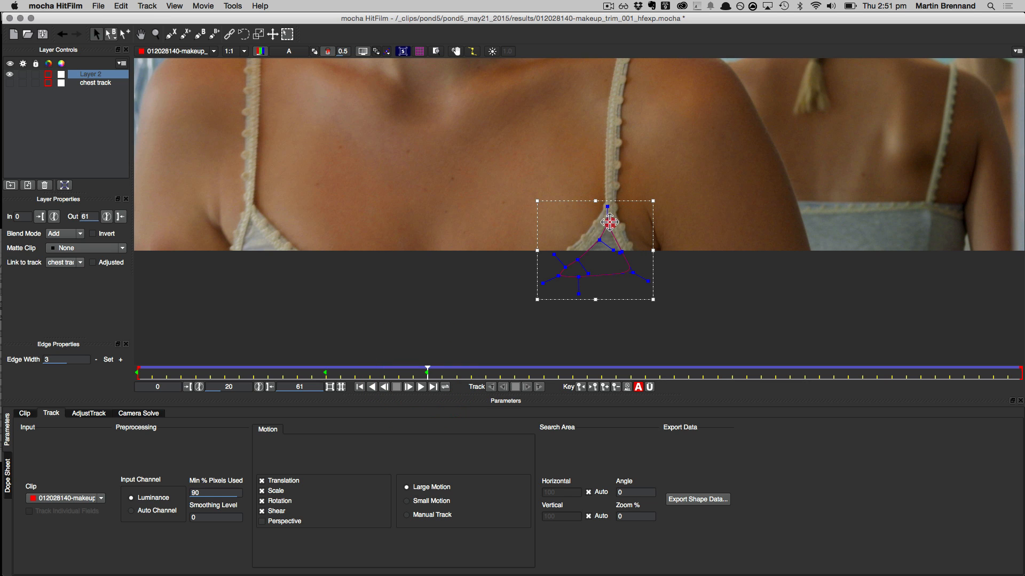
{"action": "left_click", "coordinate": [609, 222]}
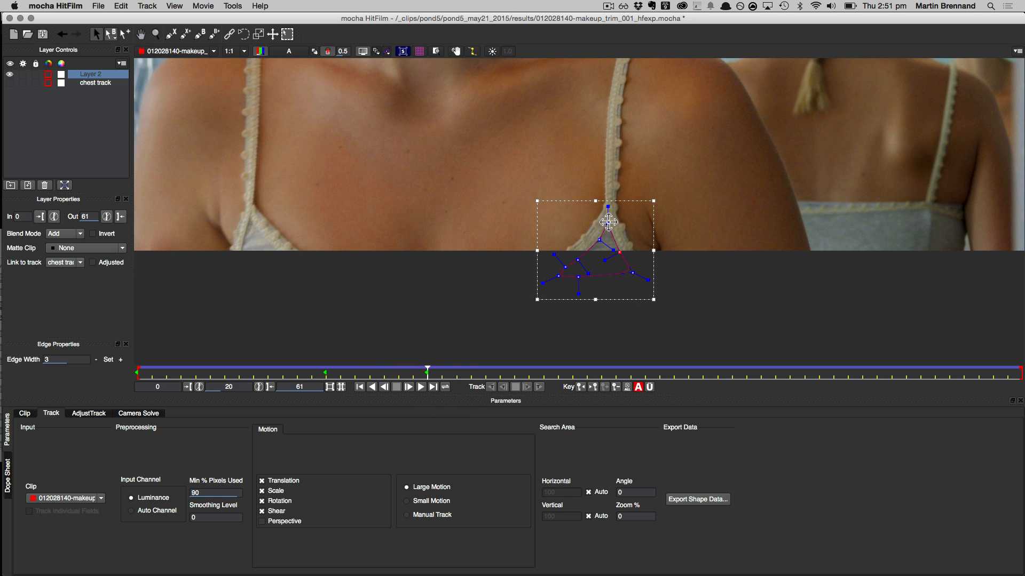
{"action": "left_click", "coordinate": [609, 223]}
{"action": "left_click_drag", "start_coordinate": [428, 373], "coordinate": [311, 371]}
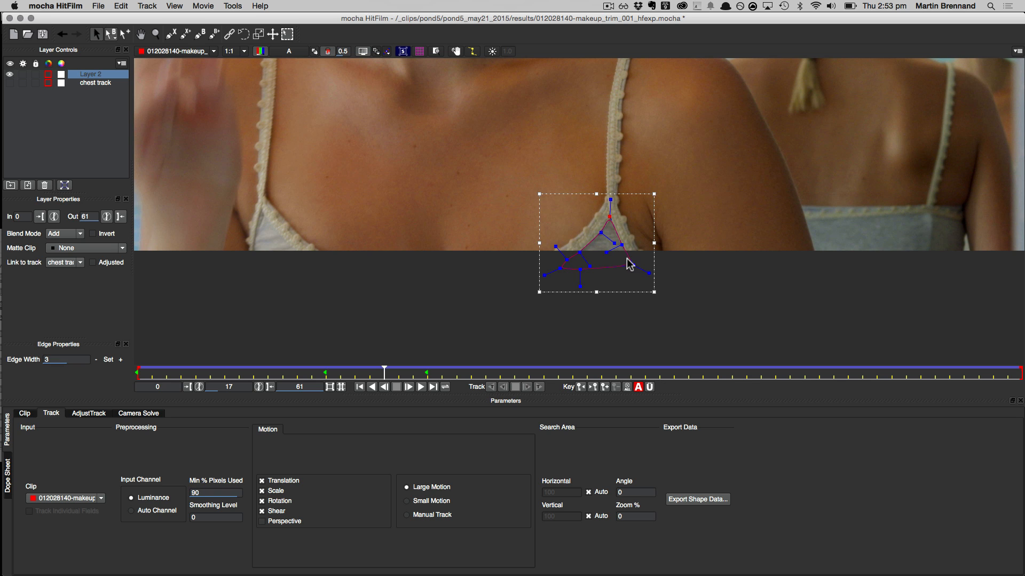
Show the layer matte as a cut-out without its color fill, and scrub to frame 11 to inspect it
{"action": "left_click", "coordinate": [315, 51]}
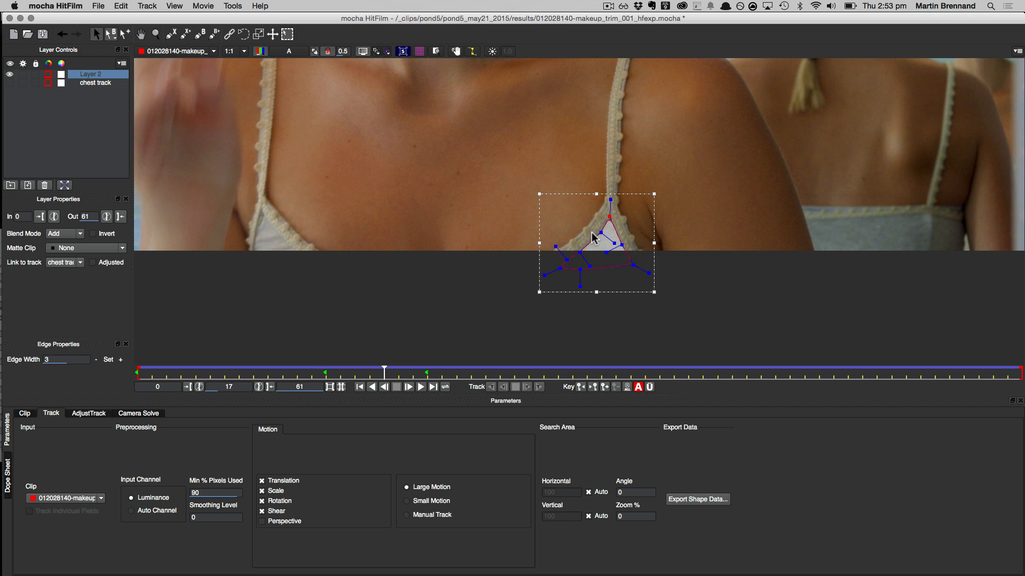
{"action": "left_click", "coordinate": [328, 52]}
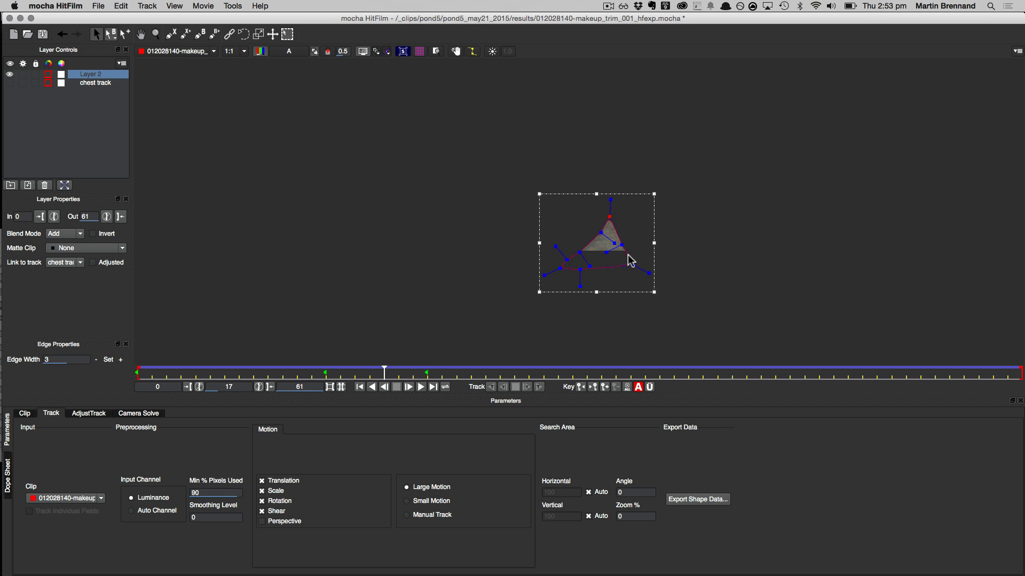
{"action": "mouse_move", "coordinate": [382, 371]}
{"action": "left_mouse_down"}
{"action": "mouse_move", "coordinate": [235, 361]}
{"action": "mouse_move", "coordinate": [99, 382]}
{"action": "mouse_move", "coordinate": [467, 368]}
{"action": "mouse_move", "coordinate": [181, 359]}
{"action": "mouse_move", "coordinate": [151, 366]}
{"action": "mouse_move", "coordinate": [496, 367]}
{"action": "mouse_move", "coordinate": [153, 366]}
{"action": "mouse_move", "coordinate": [421, 365]}
{"action": "mouse_move", "coordinate": [389, 373]}
{"action": "mouse_move", "coordinate": [414, 368]}
{"action": "mouse_move", "coordinate": [401, 373]}
{"action": "left_mouse_up"}
{"action": "left_click", "coordinate": [296, 371]}
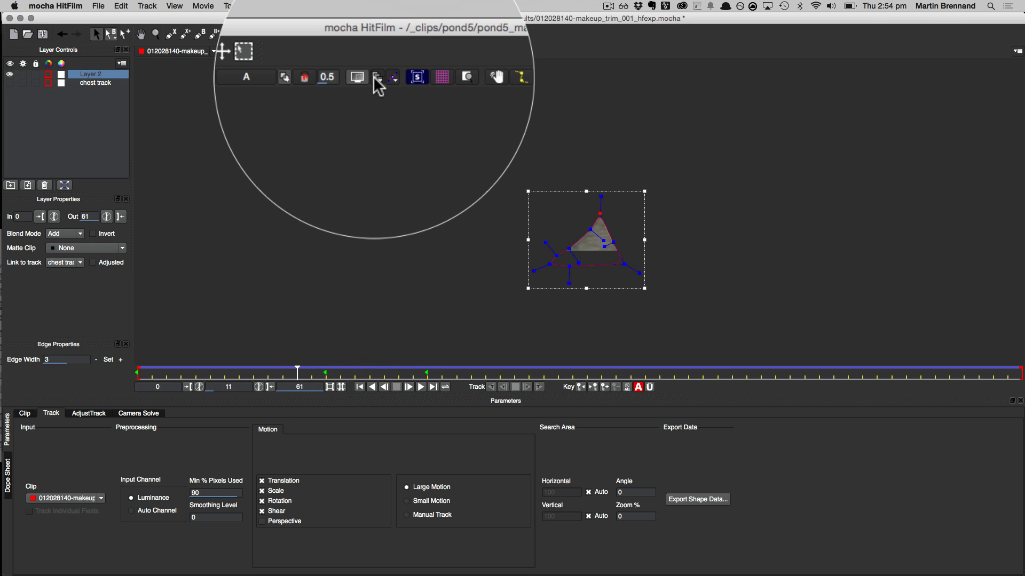
Toggle the spline overlay off and on to inspect the matte's edge at frame 11
{"action": "left_click", "coordinate": [376, 51]}
{"action": "left_click", "coordinate": [375, 52]}
{"action": "left_click", "coordinate": [376, 51]}
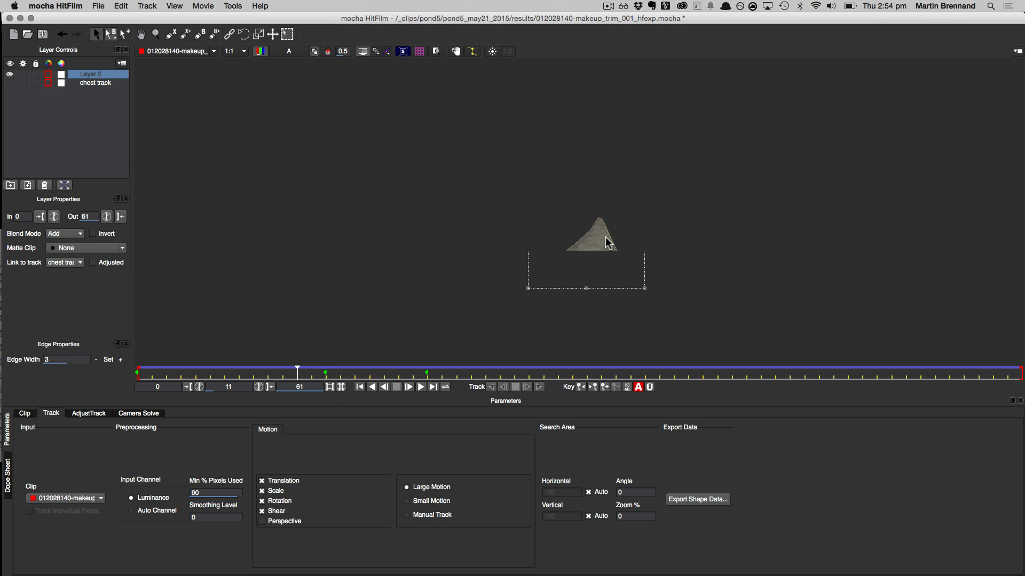
{"action": "left_click", "coordinate": [378, 52]}
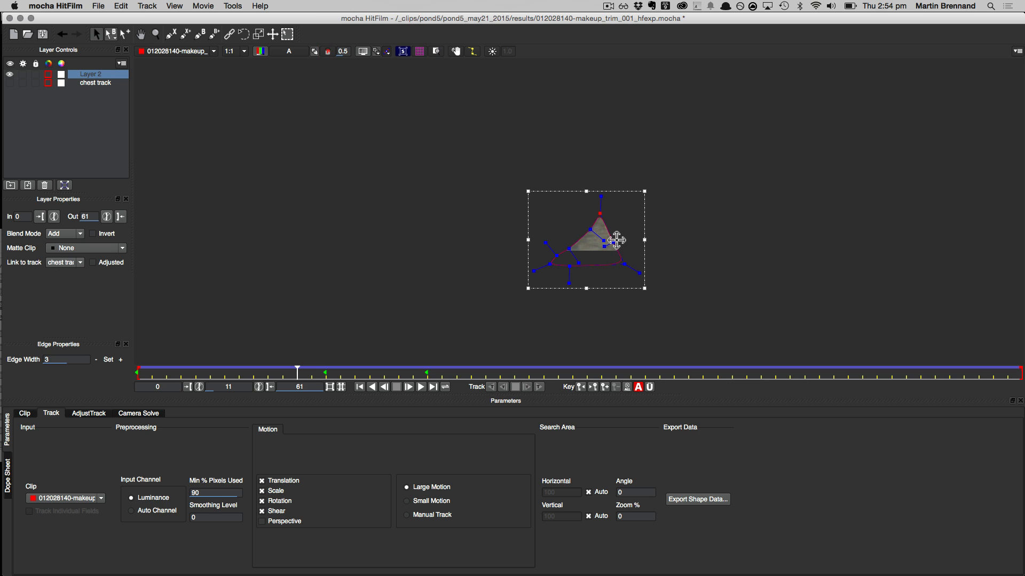
Refine the Layer 2 point and its handle on the fabric's right edge at frame 13
{"action": "left_click_drag", "start_coordinate": [297, 372], "coordinate": [326, 372]}
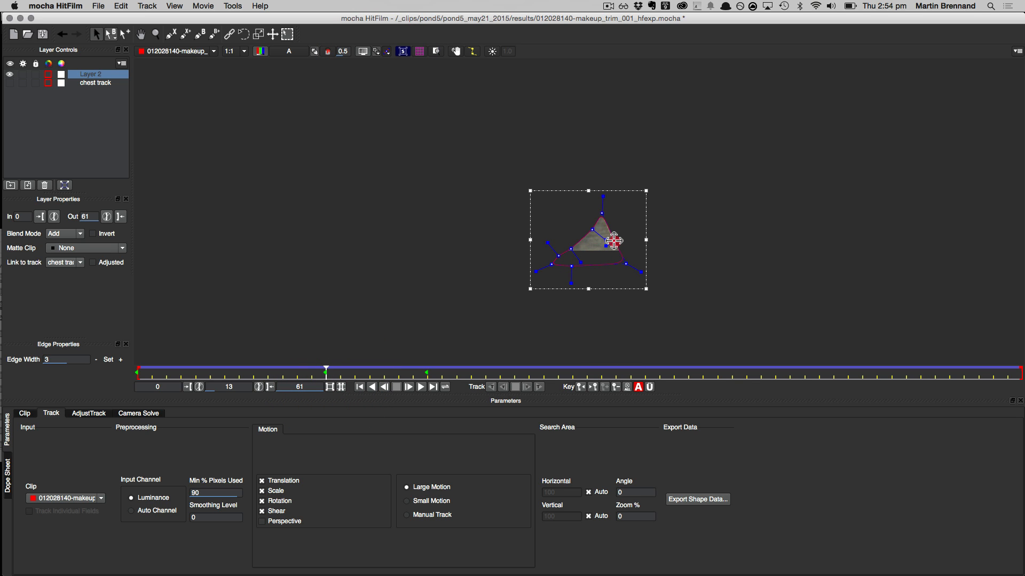
{"action": "left_click_drag", "start_coordinate": [614, 240], "coordinate": [612, 241]}
{"action": "left_click_drag", "start_coordinate": [614, 244], "coordinate": [616, 245]}
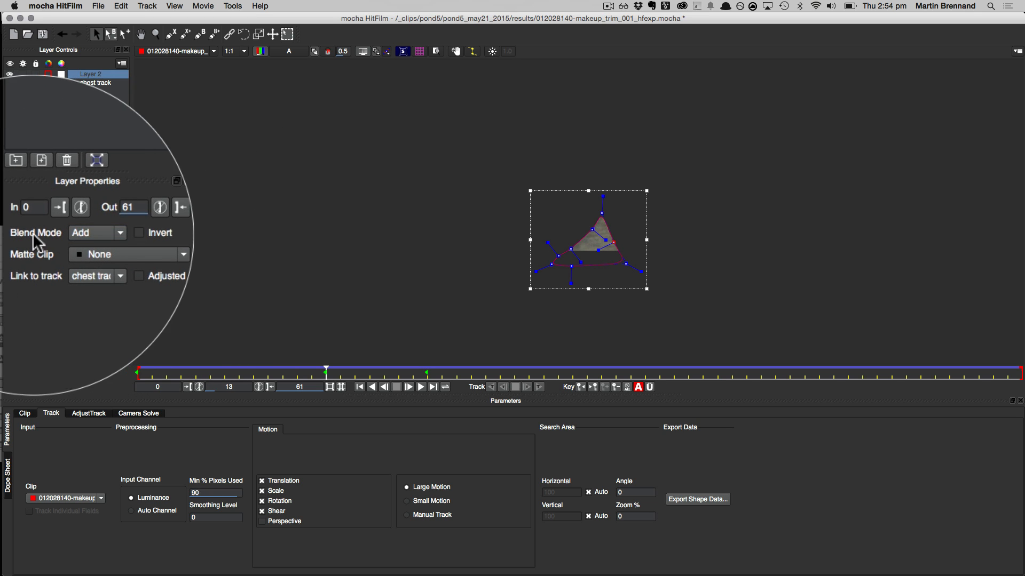
Invert Layer 2's matte and toggle the spline overlay to inspect the fabric edge around the cut-out at frame 13
{"action": "left_click", "coordinate": [98, 233]}
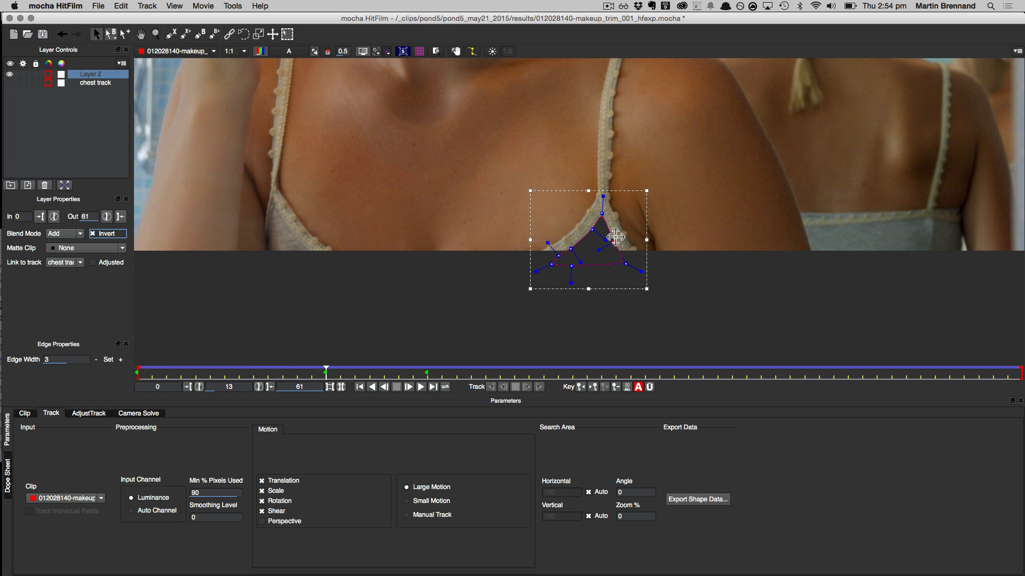
{"action": "left_click", "coordinate": [377, 52]}
{"action": "left_click", "coordinate": [376, 51]}
{"action": "left_click", "coordinate": [376, 52]}
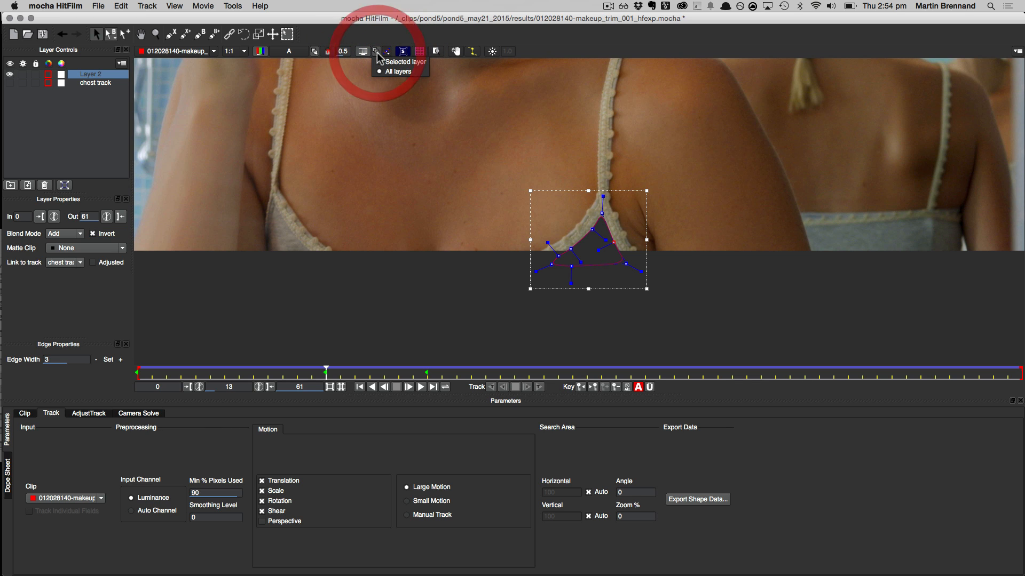
{"action": "left_click", "coordinate": [376, 50]}
{"action": "left_click", "coordinate": [377, 51]}
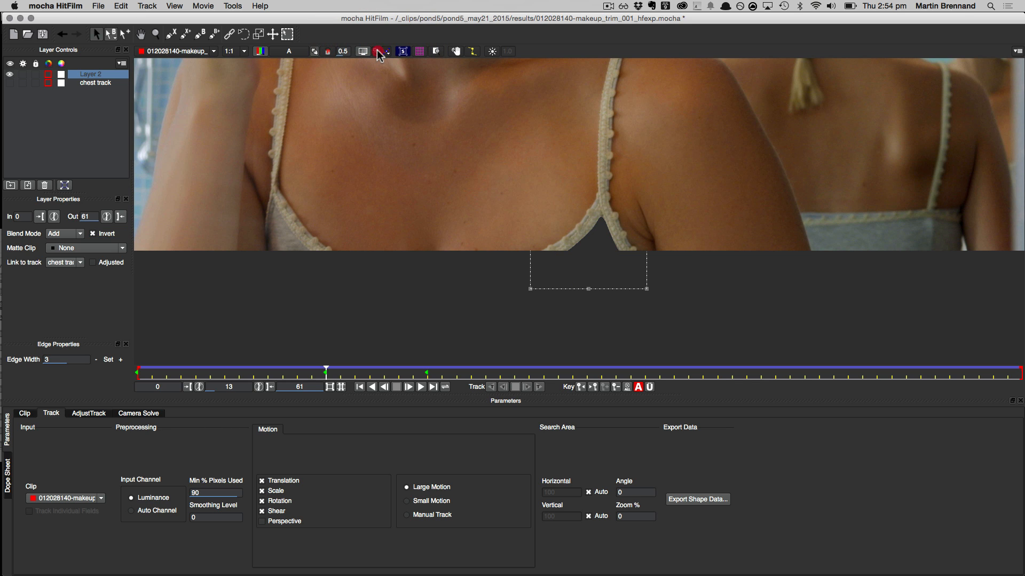
{"action": "left_click", "coordinate": [377, 52]}
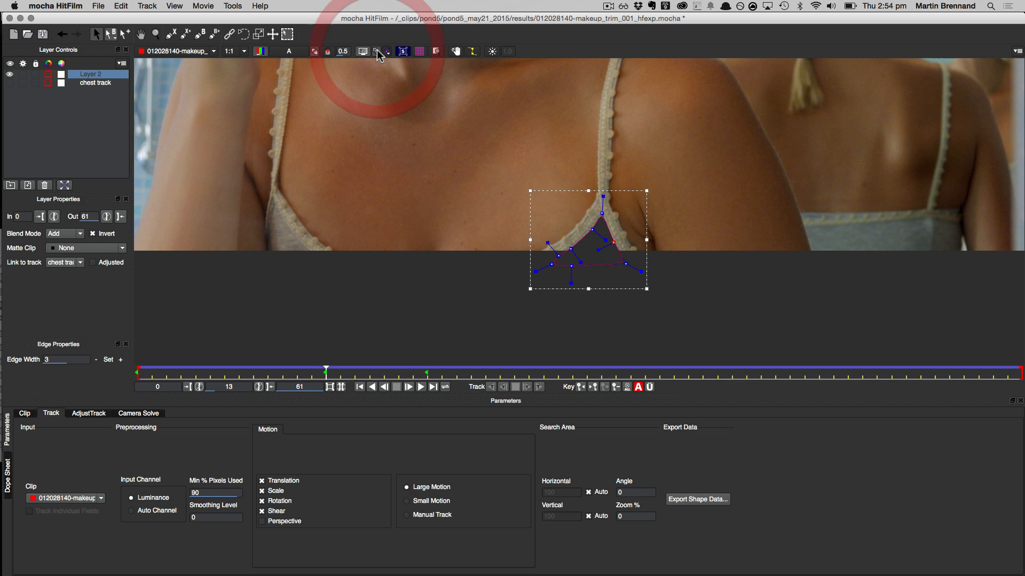
Restore the matte's color fill and turn off Layer 2's inversion
{"action": "left_click", "coordinate": [328, 51]}
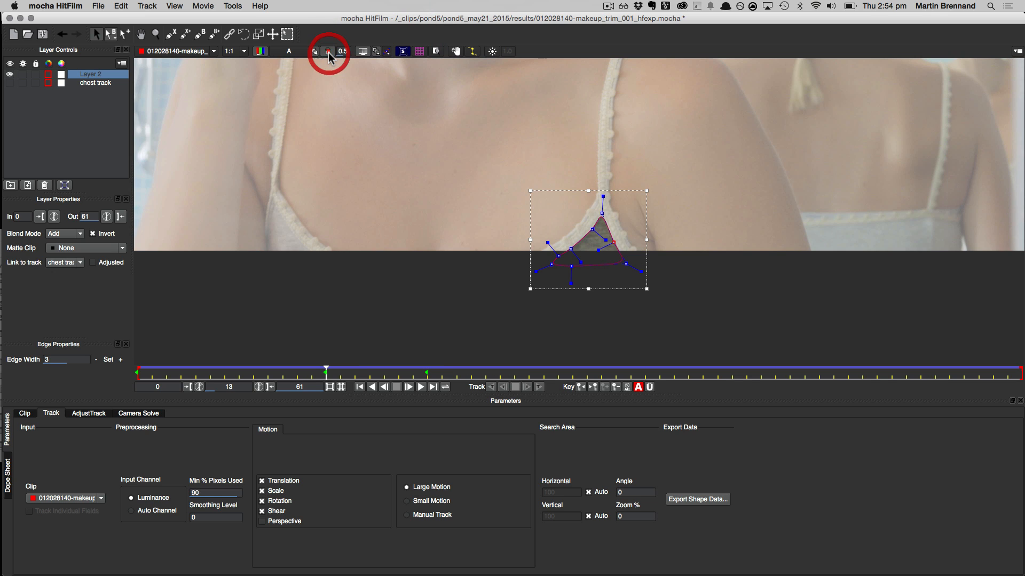
{"action": "left_click", "coordinate": [104, 234]}
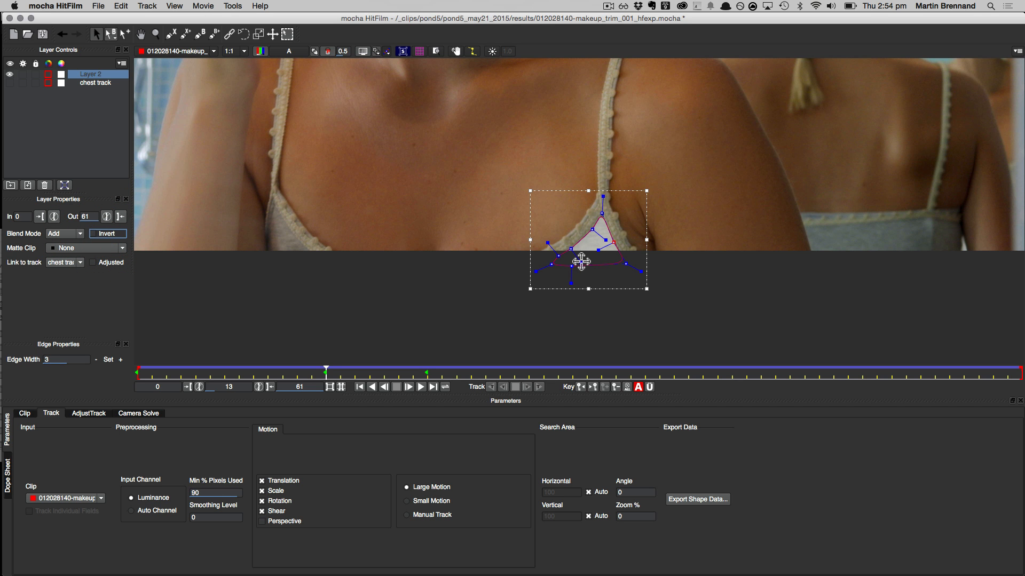
Draw an X-spline at frame 0 around the grey fabric below the woman's right strap, extending past the clip's lower edge
{"action": "left_click_drag", "start_coordinate": [324, 373], "coordinate": [28, 350]}
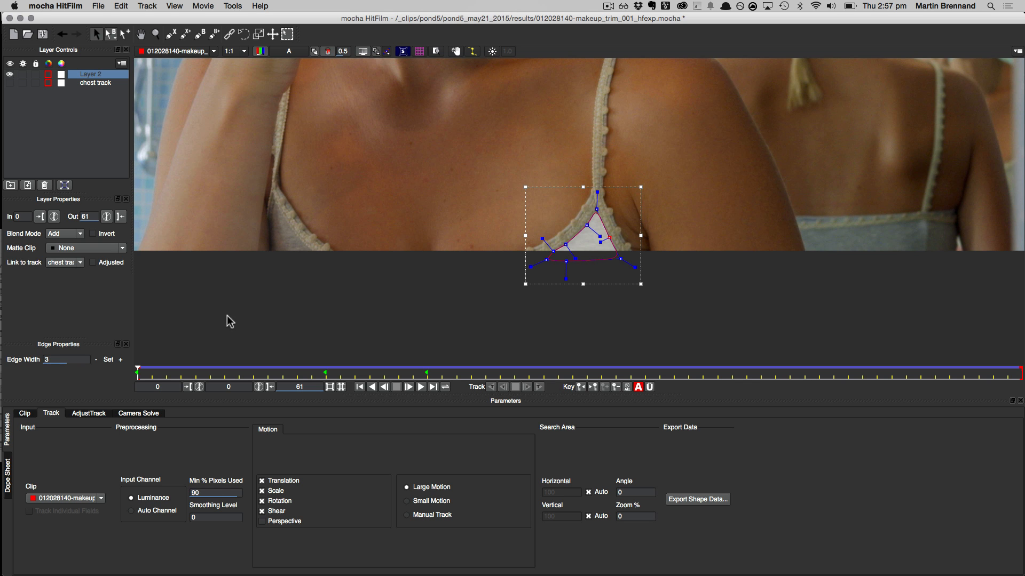
{"action": "left_click_drag", "start_coordinate": [137, 368], "coordinate": [42, 348]}
{"action": "left_click", "coordinate": [174, 36]}
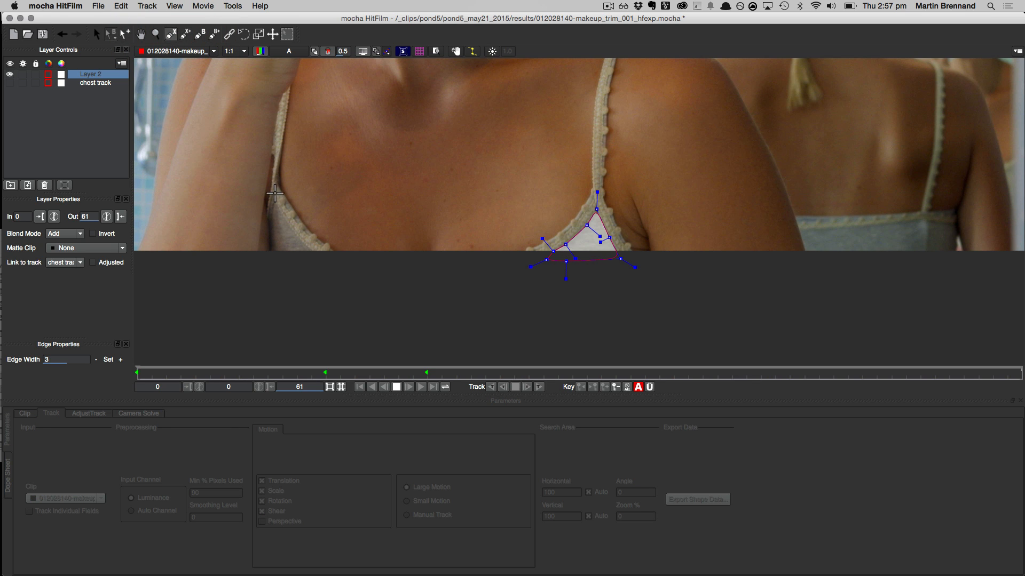
{"action": "left_click", "coordinate": [274, 196]}
{"action": "left_click", "coordinate": [293, 232]}
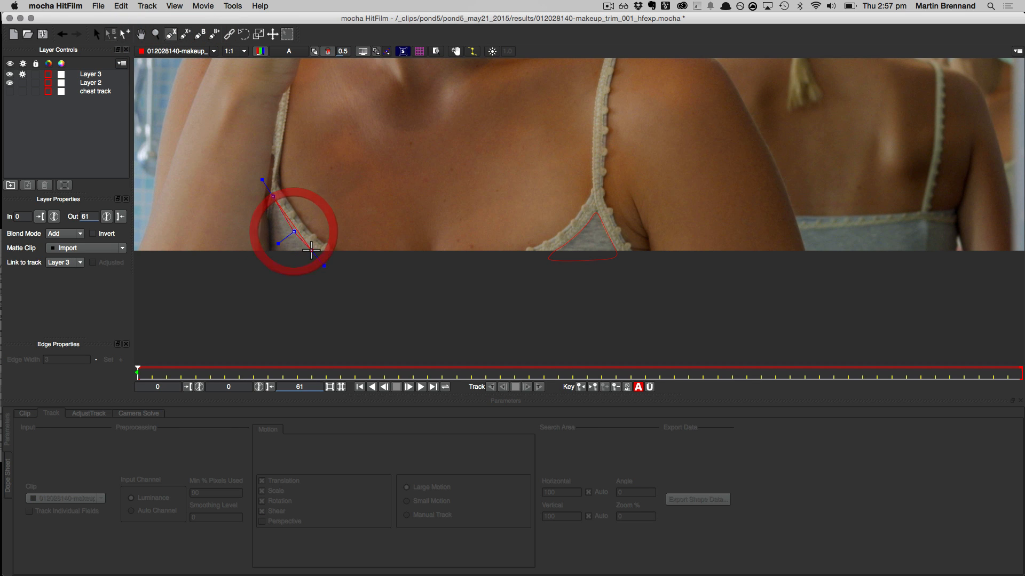
{"action": "left_click", "coordinate": [319, 259]}
{"action": "left_click", "coordinate": [295, 263]}
{"action": "left_click", "coordinate": [278, 262]}
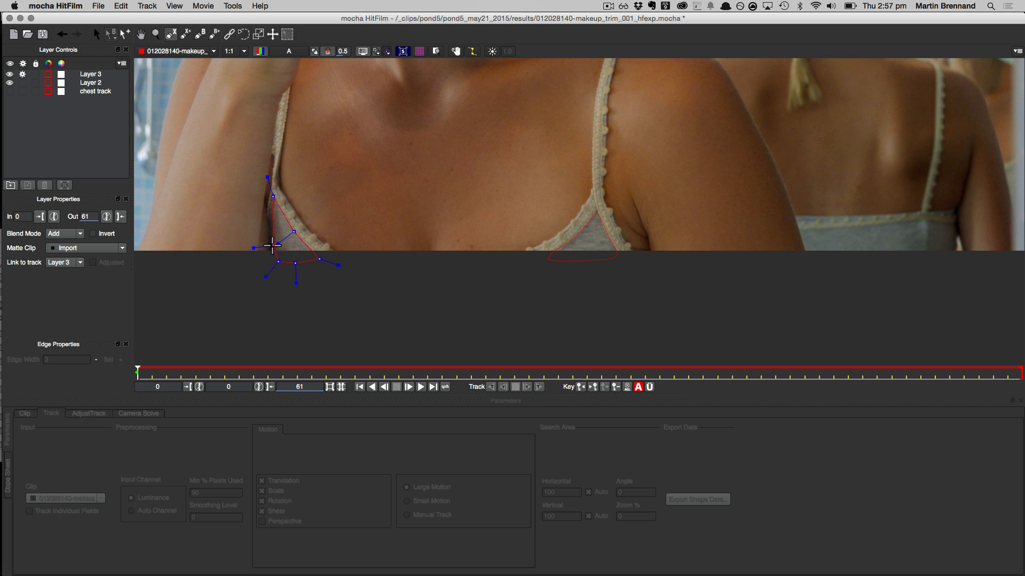
{"action": "left_click", "coordinate": [271, 252]}
{"action": "left_click", "coordinate": [270, 236]}
{"action": "left_click", "coordinate": [268, 217]}
{"action": "left_click", "coordinate": [273, 197]}
{"action": "left_click", "coordinate": [275, 181]}
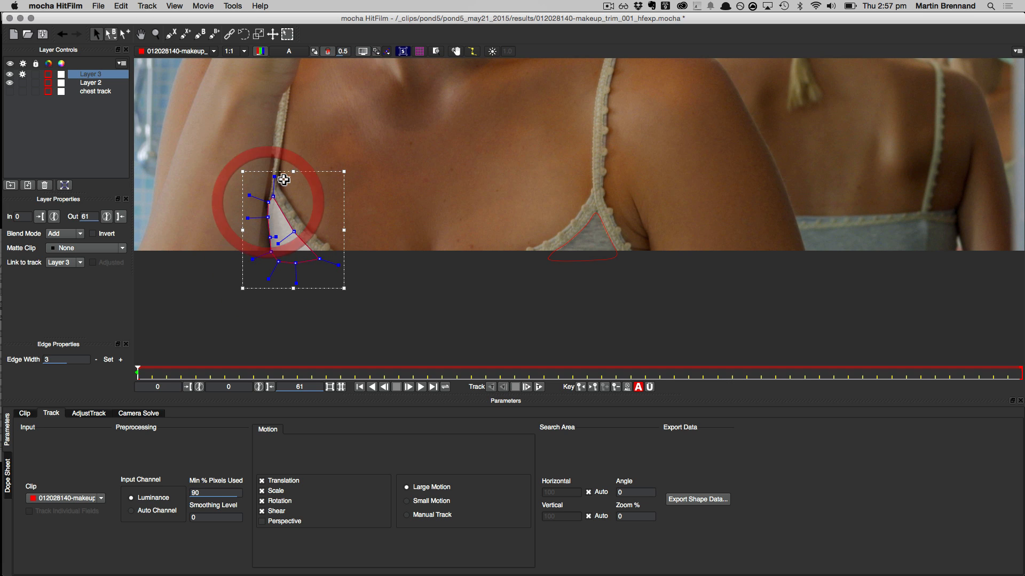
Refine Layer 3's top points and handle where the fabric meets the strap
{"action": "mouse_move", "coordinate": [274, 179]}
{"action": "left_mouse_down"}
{"action": "mouse_move", "coordinate": [273, 167]}
{"action": "mouse_move", "coordinate": [273, 197]}
{"action": "left_mouse_up"}
{"action": "left_click", "coordinate": [290, 207]}
{"action": "left_click", "coordinate": [273, 197]}
{"action": "left_click", "coordinate": [281, 203]}
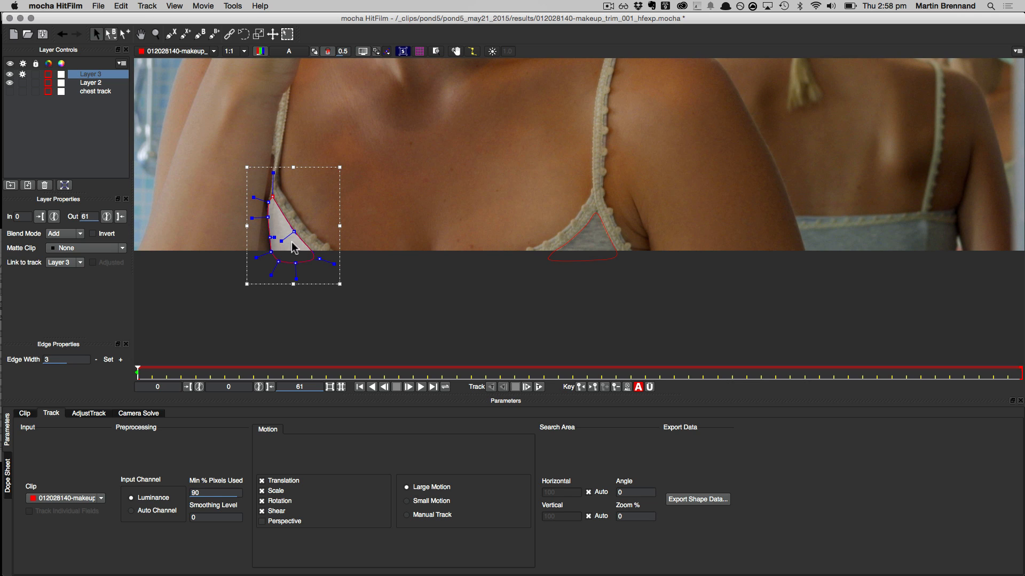
Link Layer 3 to the chest track and scrub the timeline from frame 0 to check that it follows
{"action": "left_click", "coordinate": [63, 262]}
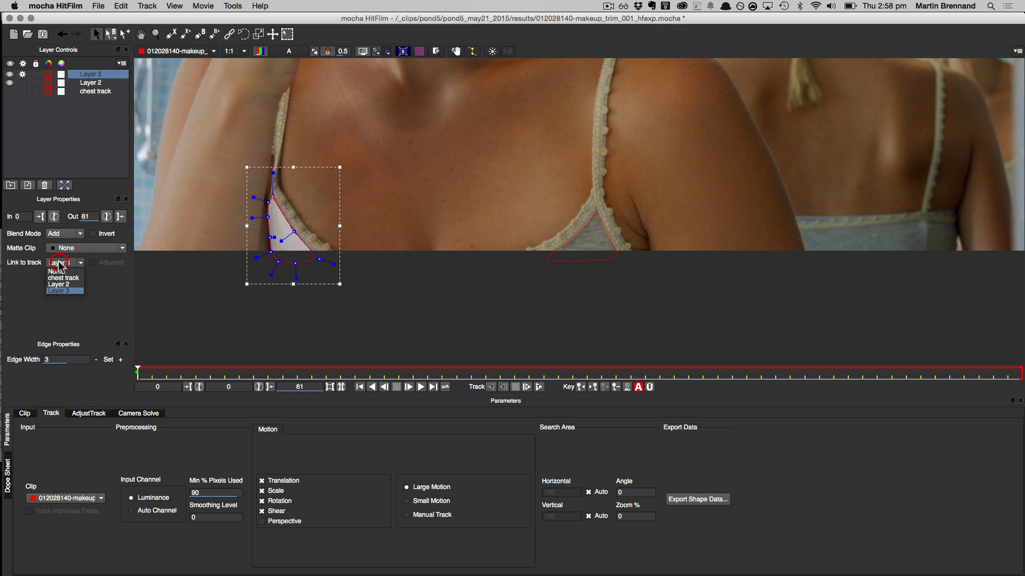
{"action": "left_click", "coordinate": [56, 278]}
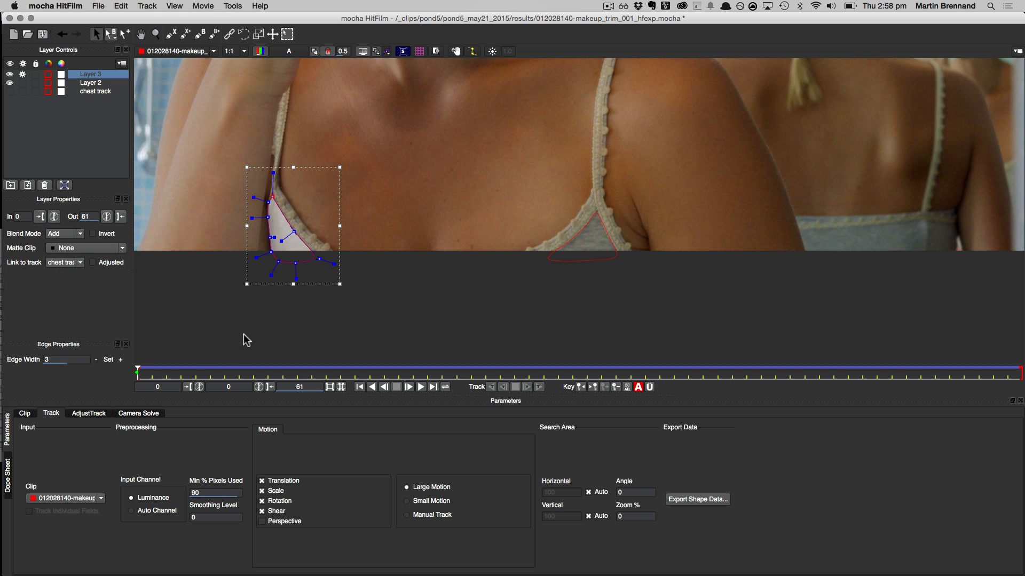
{"action": "left_click_drag", "start_coordinate": [138, 375], "coordinate": [57, 374]}
Rename Layer 2 as front left and Layer 3 as front right
{"action": "double_click", "coordinate": [98, 84]}
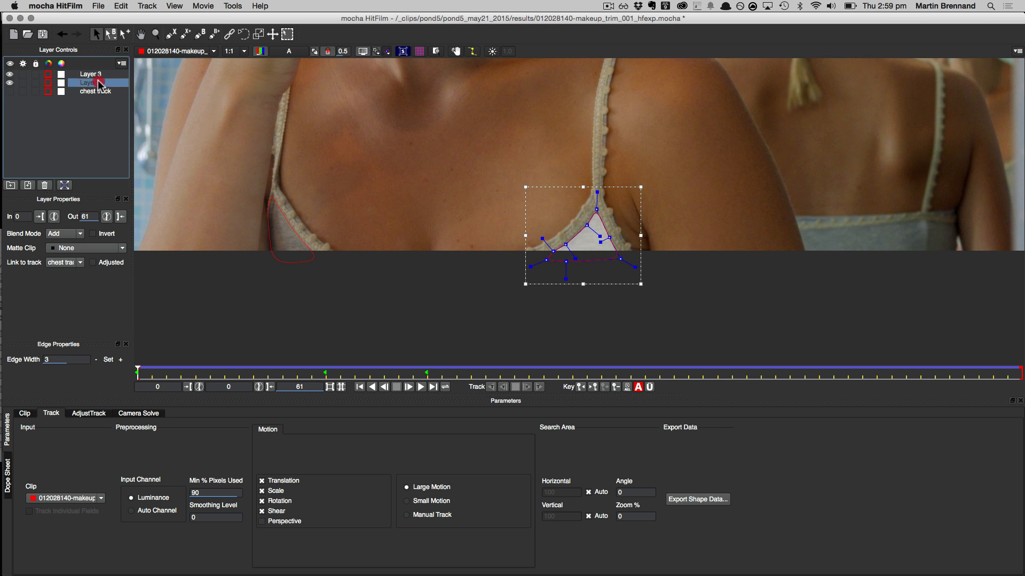
{"action": "type", "text": "fro"}
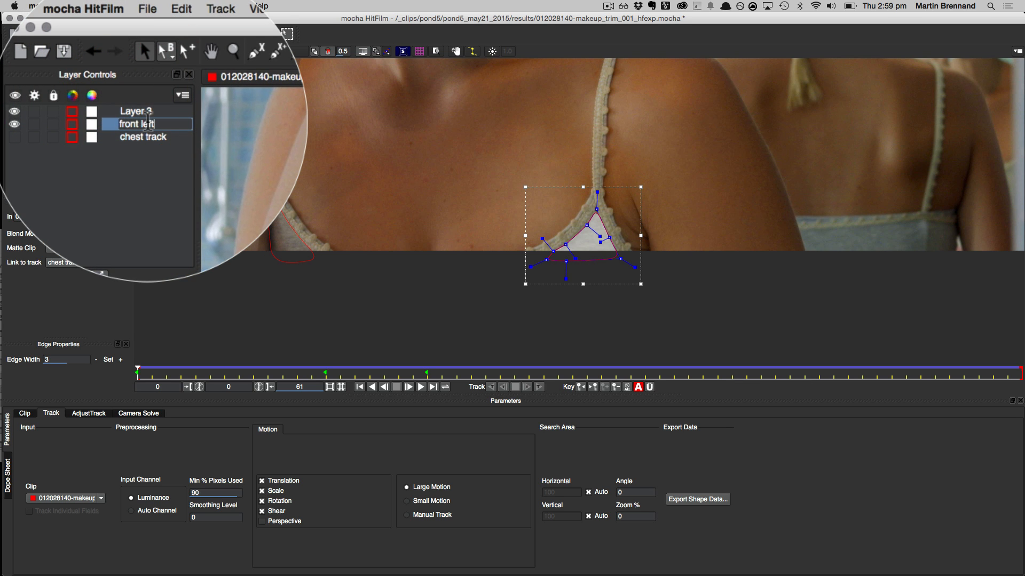
{"action": "type", "text": "nt left"}
{"action": "key", "text": "Return"}
{"action": "double_click", "coordinate": [97, 75]}
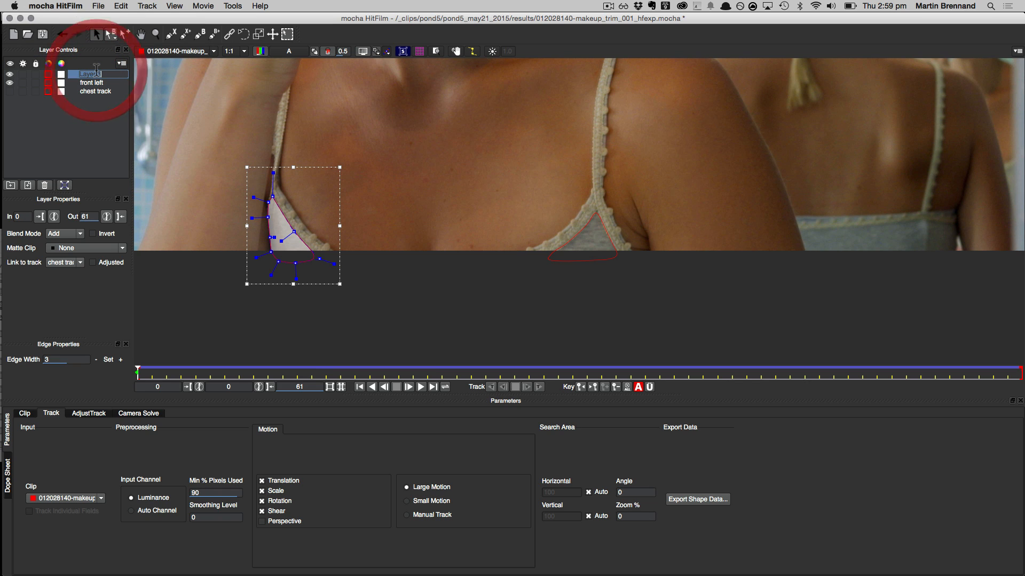
{"action": "type", "text": "front right"}
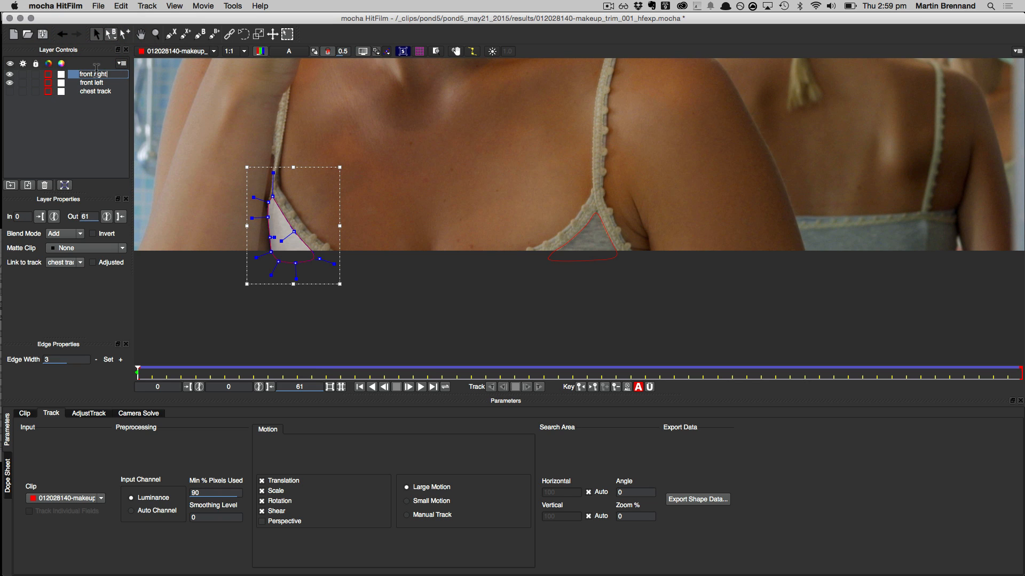
{"action": "key", "text": "Return"}
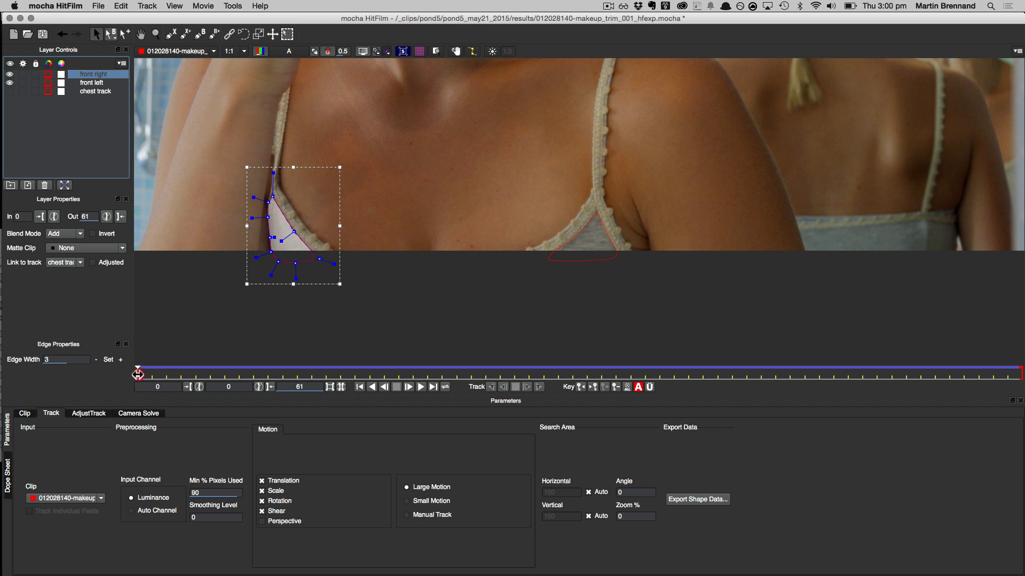
Add a keyframe to the front right shape at frame 12 and reshape its outer lower edge at frame 19
{"action": "left_click_drag", "start_coordinate": [138, 373], "coordinate": [302, 388]}
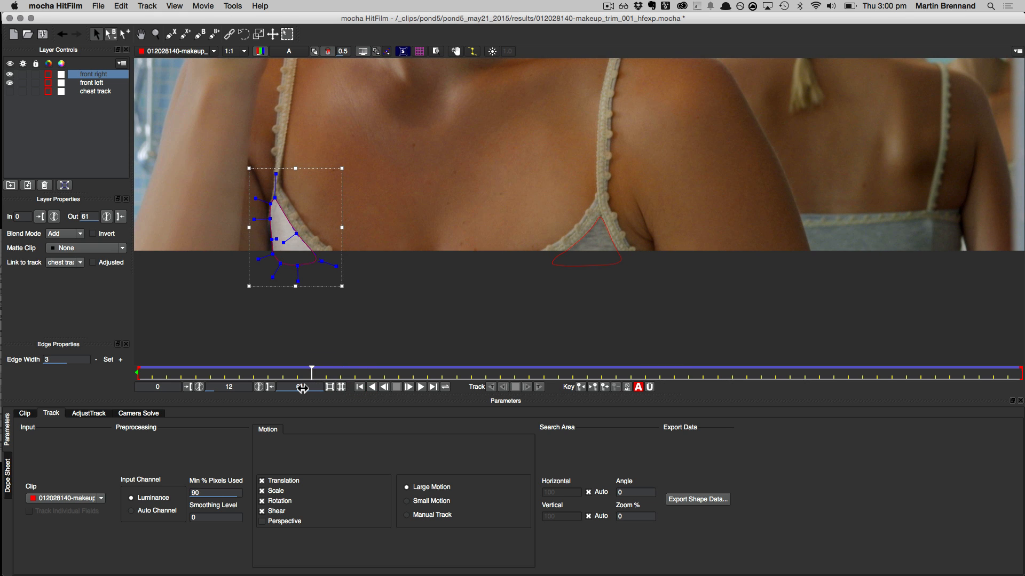
{"action": "left_click", "coordinate": [605, 387]}
{"action": "left_click_drag", "start_coordinate": [309, 373], "coordinate": [385, 386]}
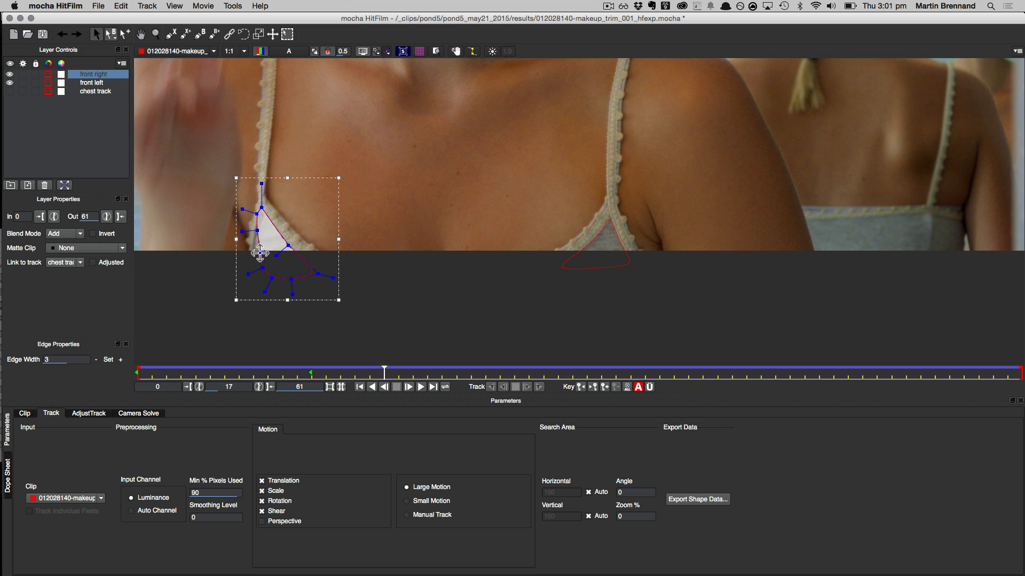
{"action": "left_click_drag", "start_coordinate": [385, 375], "coordinate": [409, 388]}
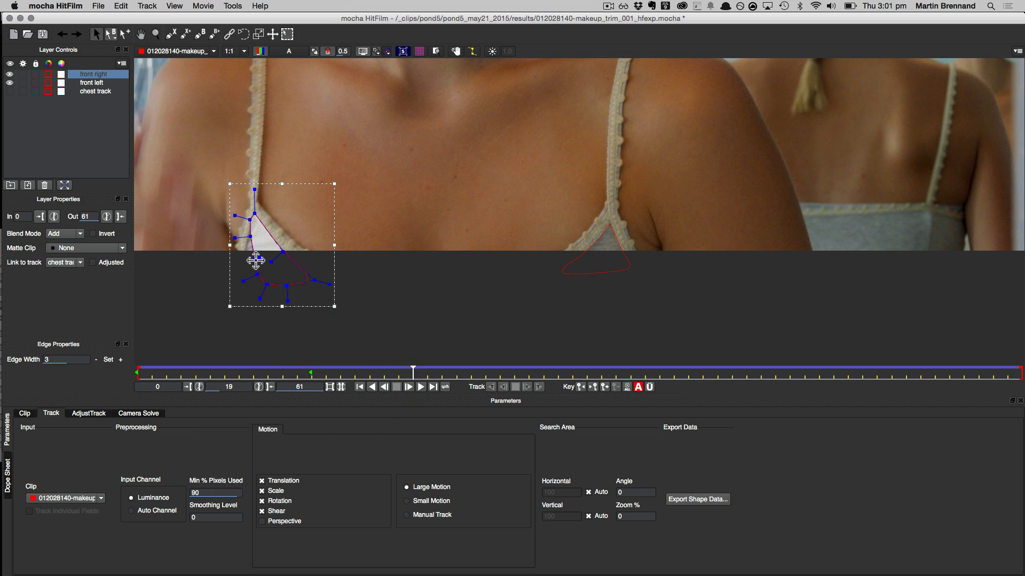
{"action": "left_click_drag", "start_coordinate": [245, 262], "coordinate": [251, 276]}
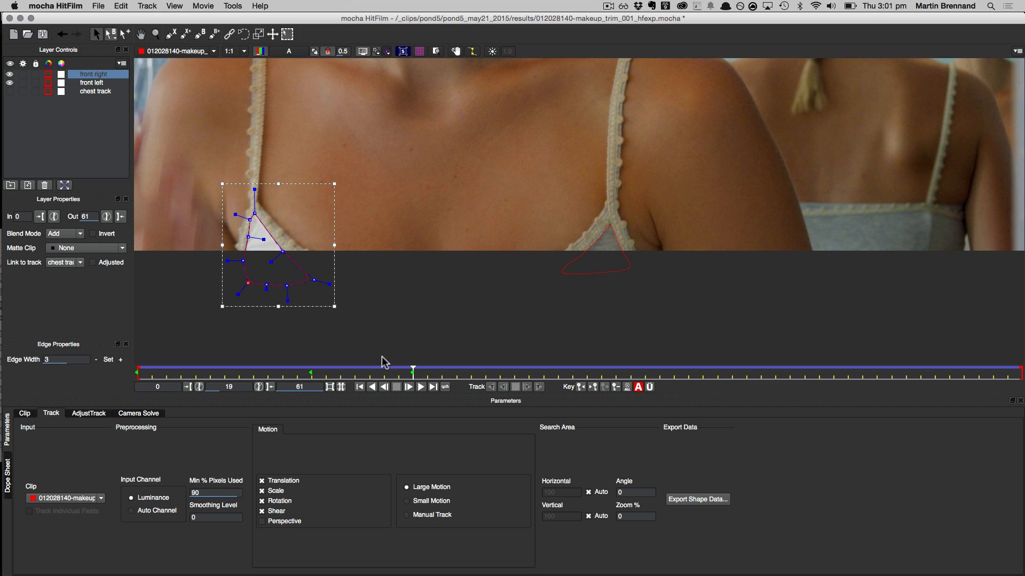
Scrub through the whole clip to frame 61 and back to frame 1 to check how the front shapes follow the fabric
{"action": "left_click_drag", "start_coordinate": [413, 374], "coordinate": [699, 381]}
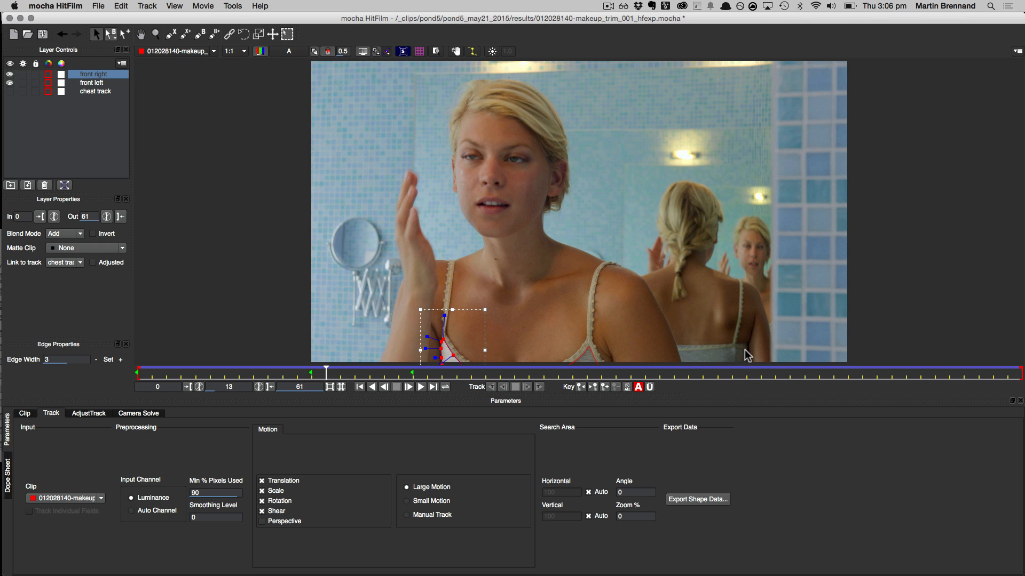
{"action": "left_click_drag", "start_coordinate": [325, 373], "coordinate": [957, 407]}
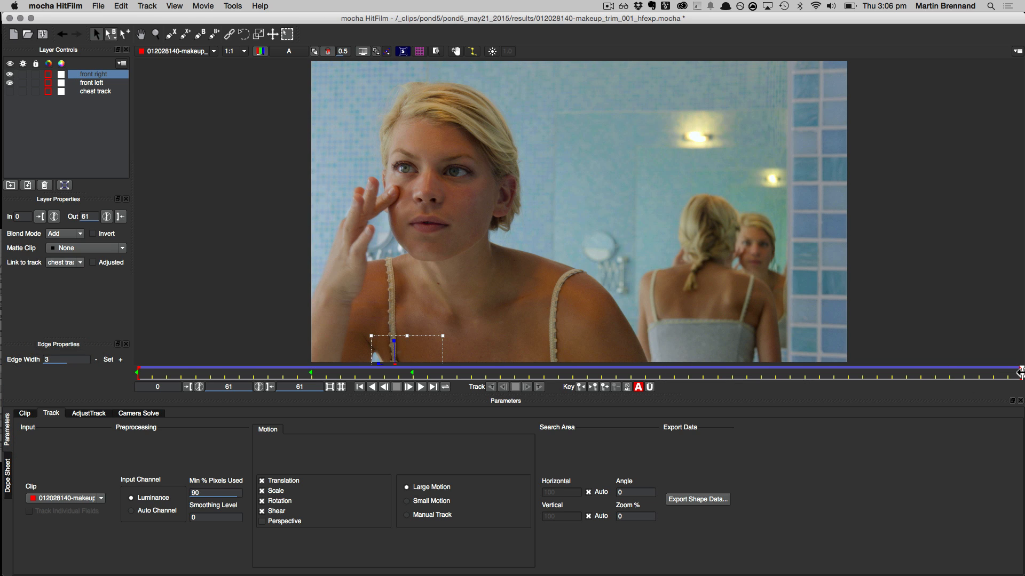
{"action": "left_click_drag", "start_coordinate": [1015, 373], "coordinate": [76, 461]}
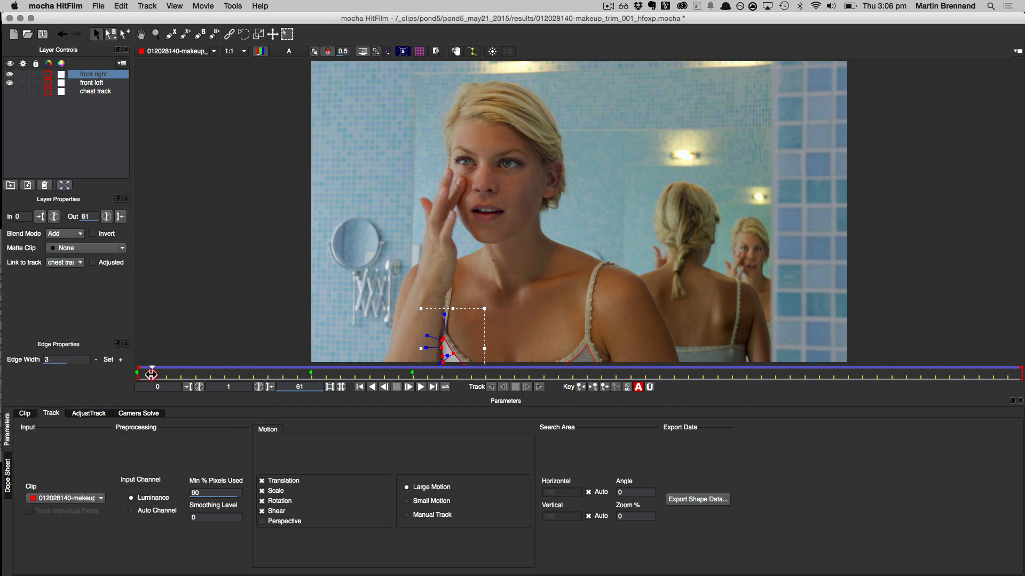
{"action": "mouse_move", "coordinate": [151, 375]}
{"action": "left_mouse_down"}
{"action": "mouse_move", "coordinate": [113, 388]}
{"action": "mouse_move", "coordinate": [154, 391]}
{"action": "left_mouse_up"}
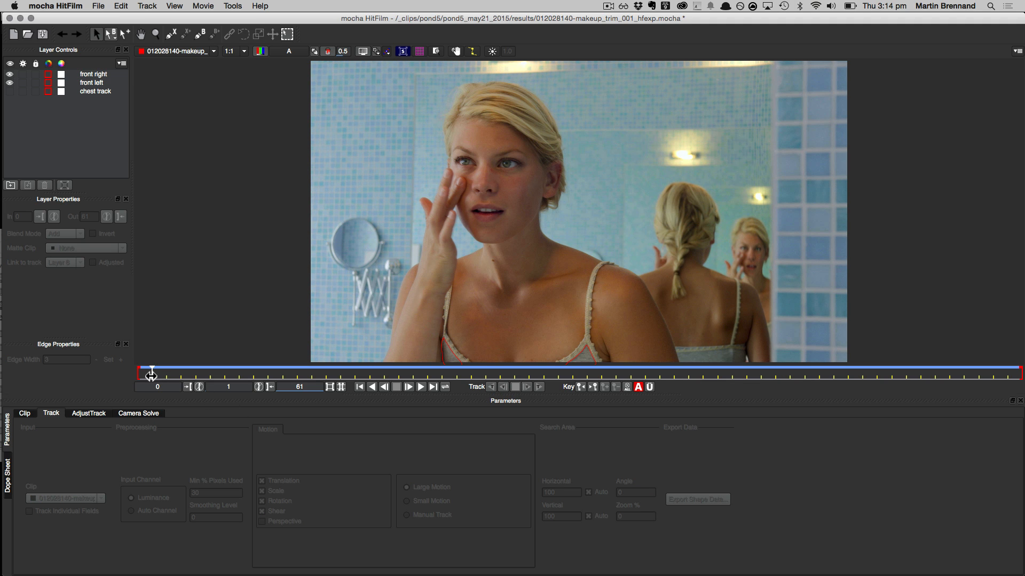
Draw an X-spline at frame 0 around the woman's left shoulder and upper arm, extending past the clip's lower edge
{"action": "left_click_drag", "start_coordinate": [151, 375], "coordinate": [137, 375]}
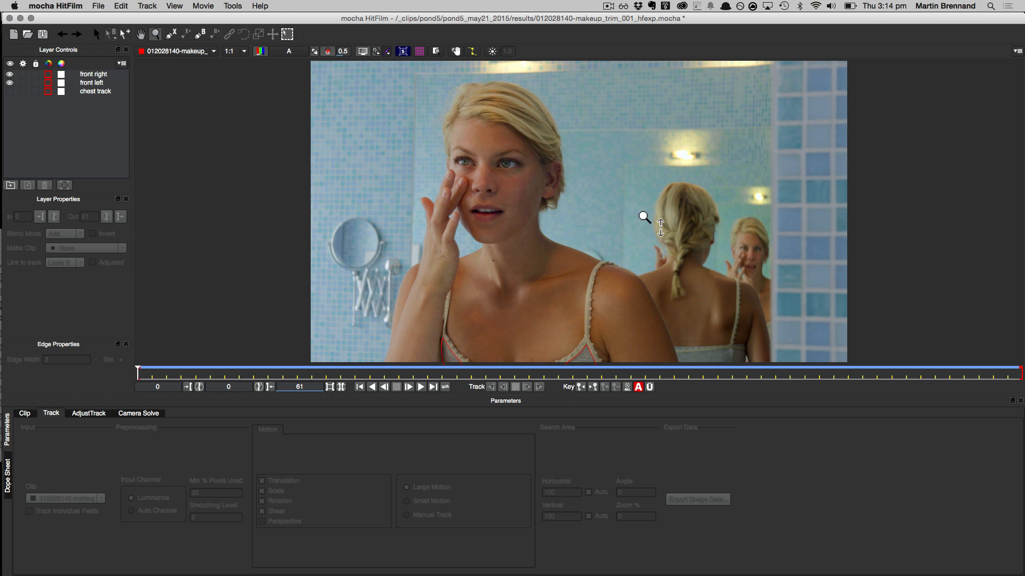
{"action": "left_click_drag", "start_coordinate": [644, 217], "coordinate": [643, 235]}
{"action": "key", "text": "s"}
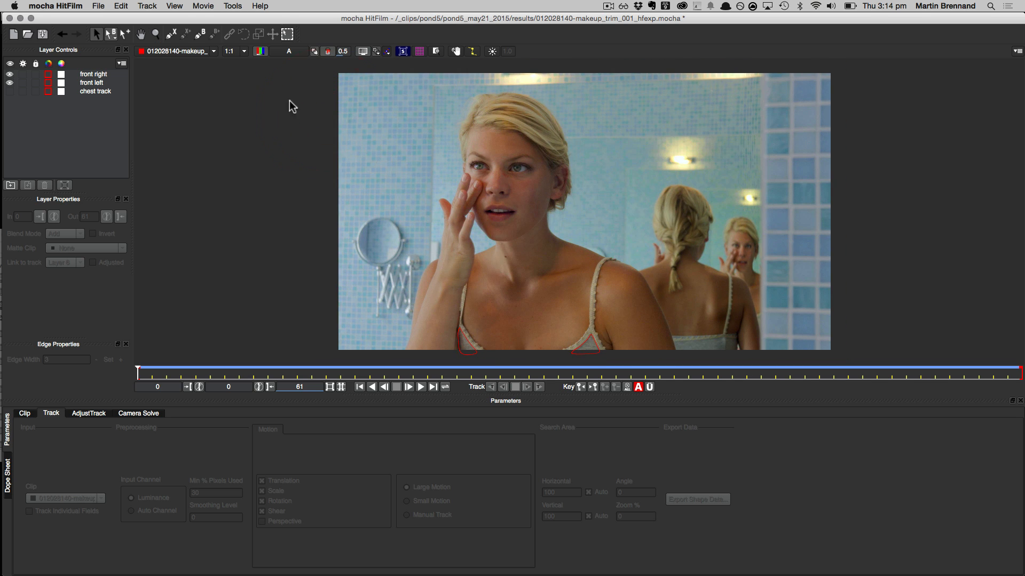
{"action": "left_click", "coordinate": [171, 35]}
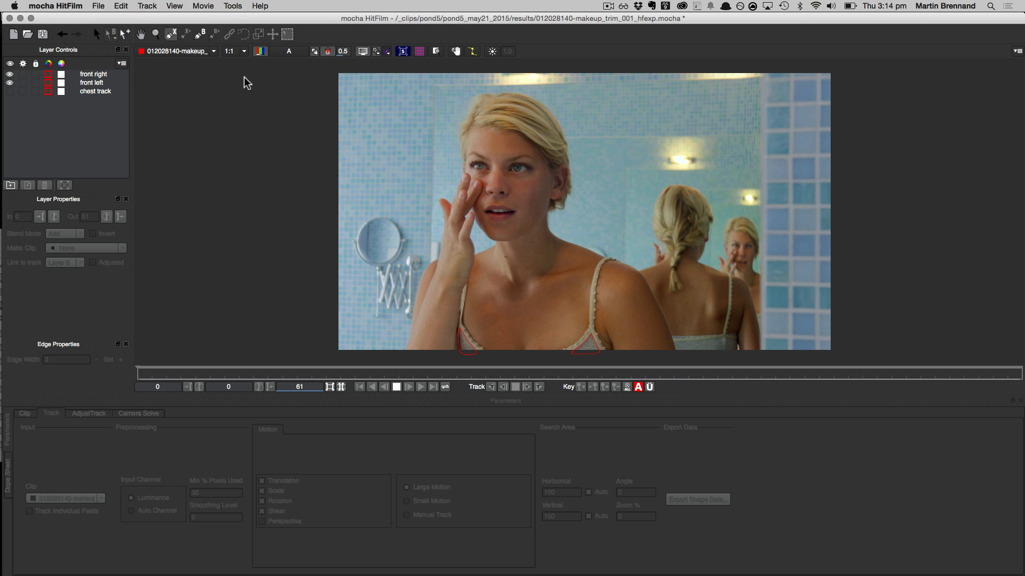
{"action": "left_click", "coordinate": [613, 256]}
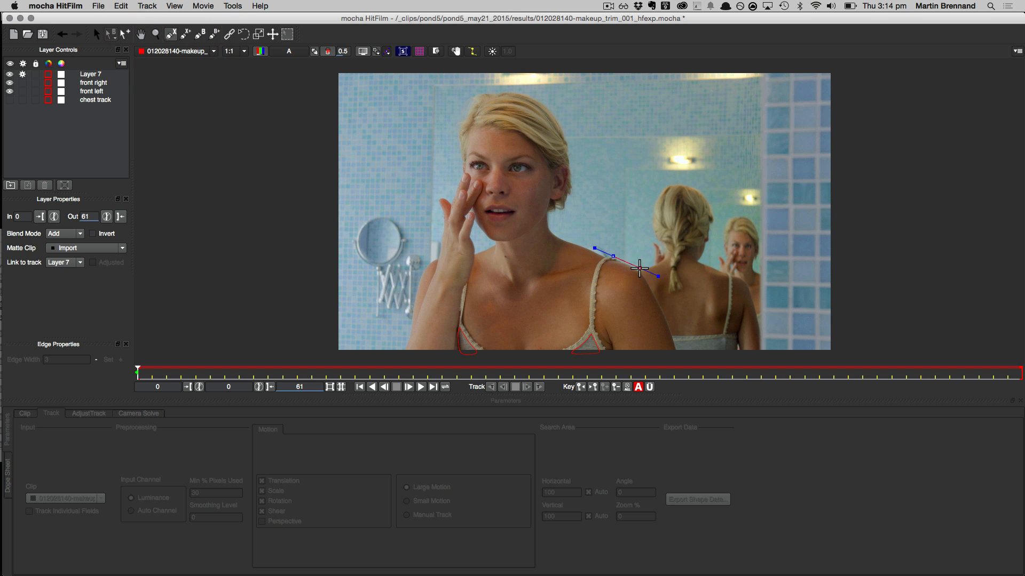
{"action": "left_click", "coordinate": [641, 270]}
{"action": "left_click", "coordinate": [666, 315]}
{"action": "left_click", "coordinate": [679, 356]}
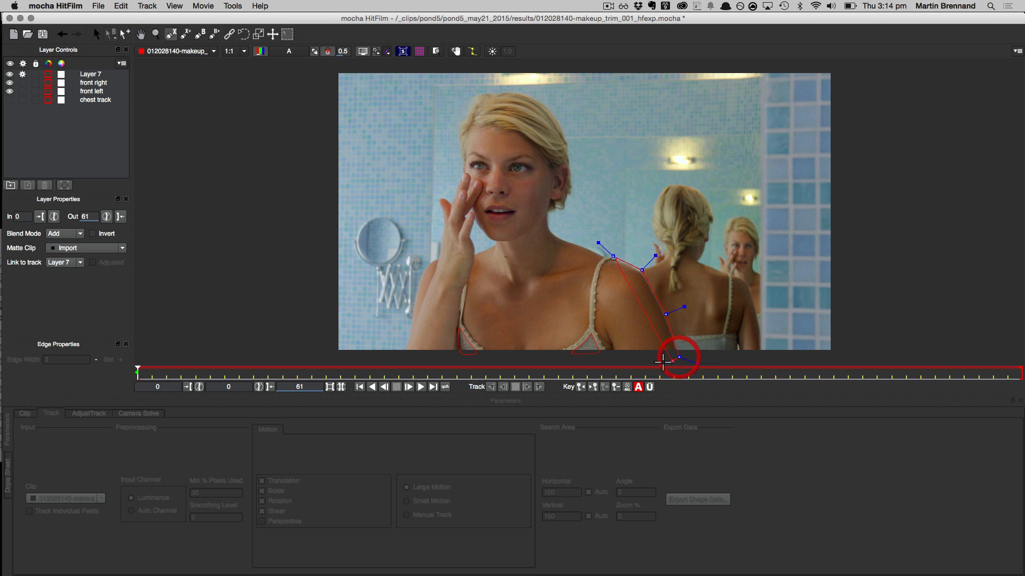
{"action": "left_click", "coordinate": [640, 364]}
{"action": "left_click", "coordinate": [610, 361]}
{"action": "left_click", "coordinate": [607, 322]}
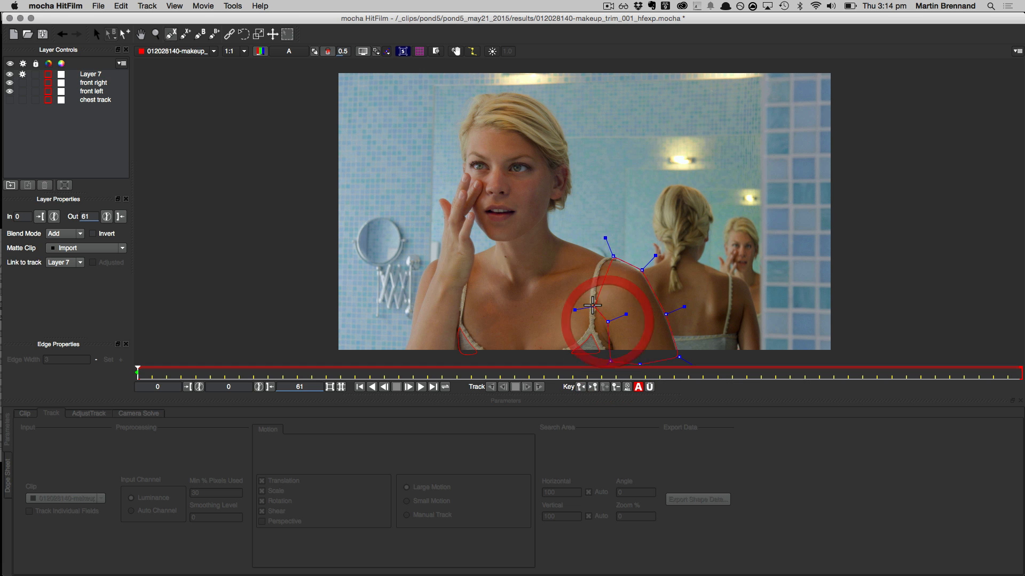
{"action": "right_click", "coordinate": [590, 307]}
Refine Layer 7's point at the top of the shoulder and its spline handles, and track the layer forward to frame 61
{"action": "left_click_drag", "start_coordinate": [611, 258], "coordinate": [609, 258]}
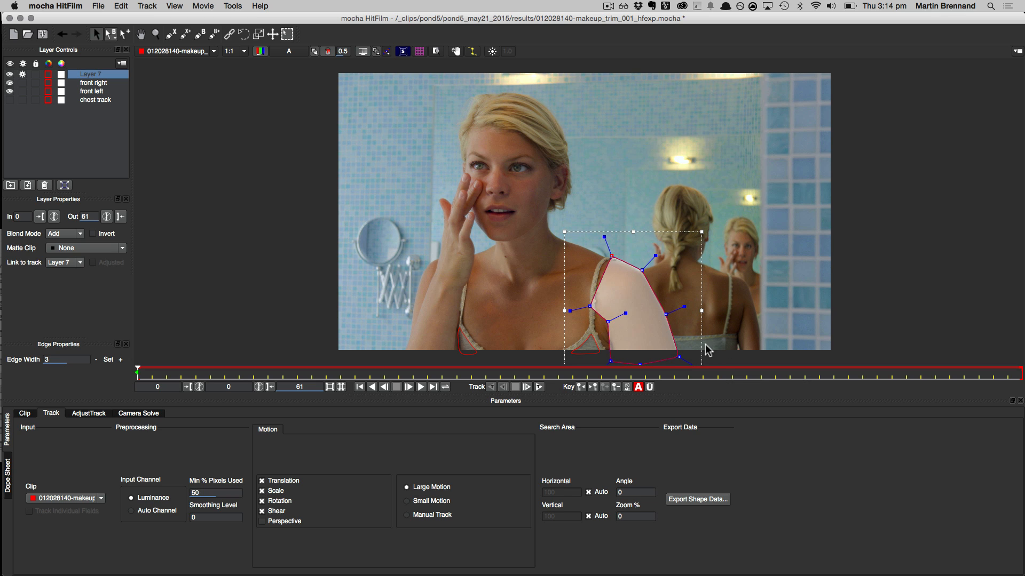
{"action": "key", "text": "super+a"}
{"action": "left_click_drag", "start_coordinate": [656, 257], "coordinate": [653, 254]}
{"action": "left_click", "coordinate": [539, 387]}
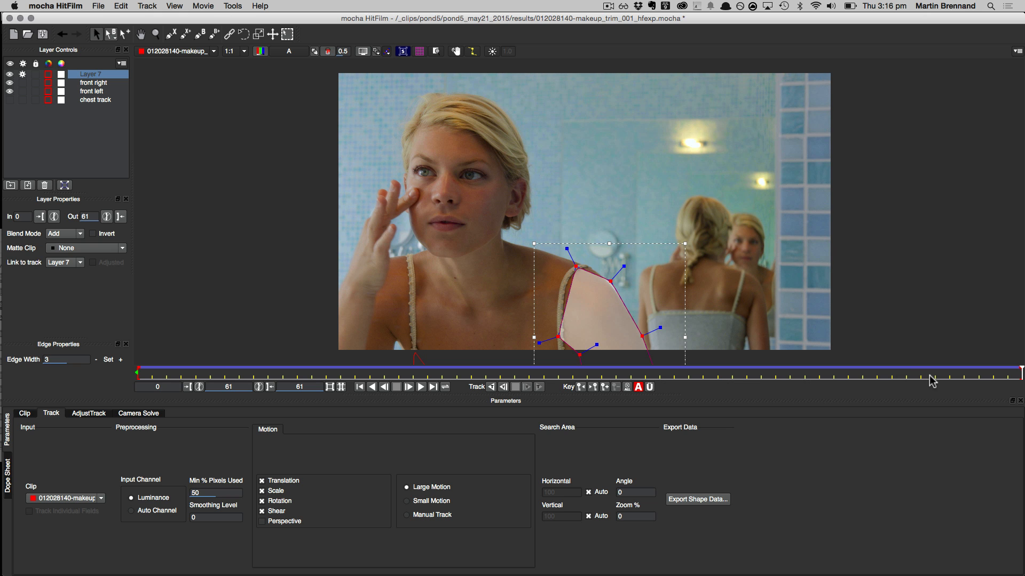
Return to frame 0, toggle the matte's color fill off to inspect Layer 7's cut-out, and turn the fill back on
{"action": "left_click_drag", "start_coordinate": [1019, 372], "coordinate": [85, 382]}
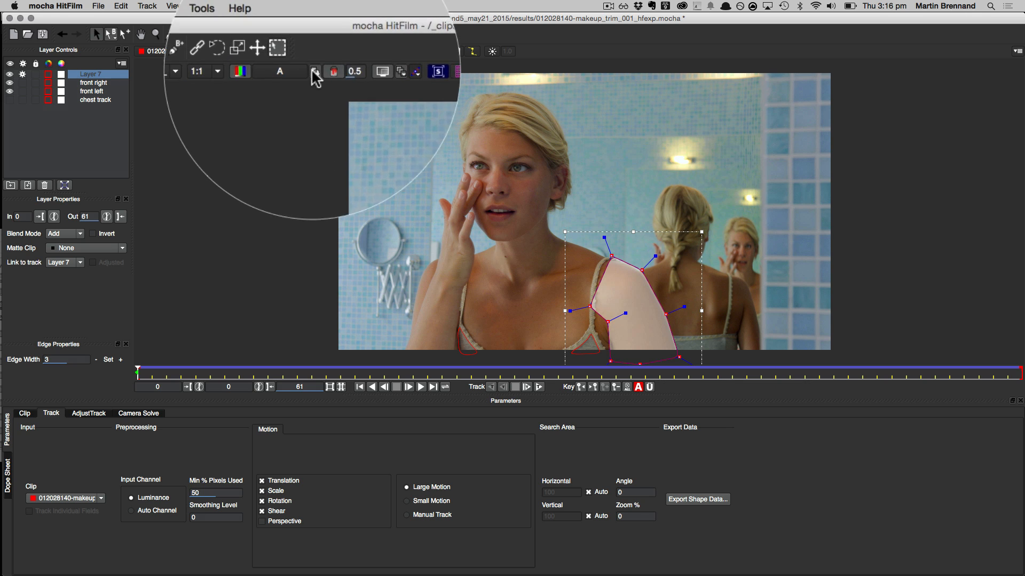
{"action": "left_click", "coordinate": [327, 51]}
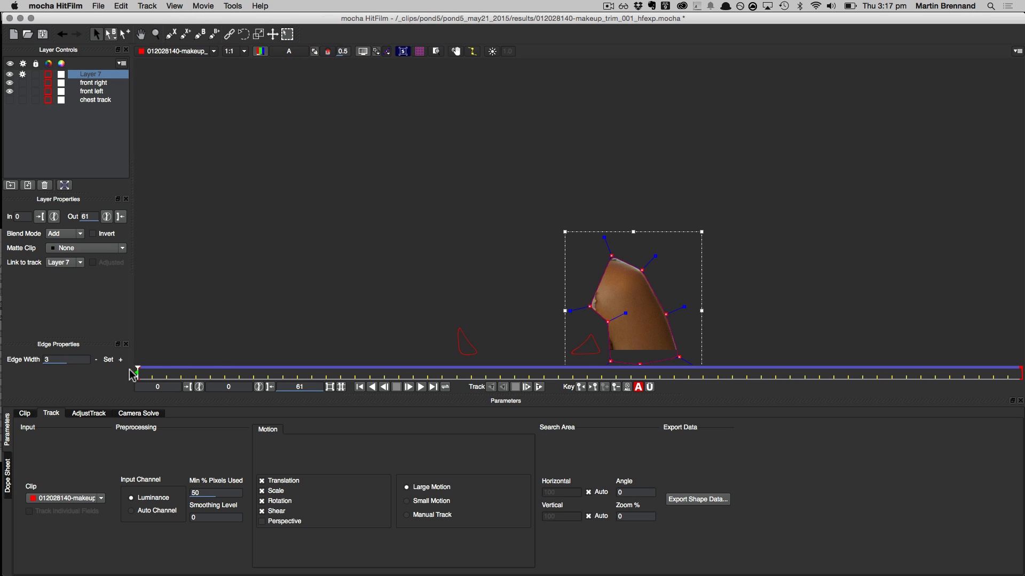
{"action": "left_click_drag", "start_coordinate": [138, 371], "coordinate": [103, 362]}
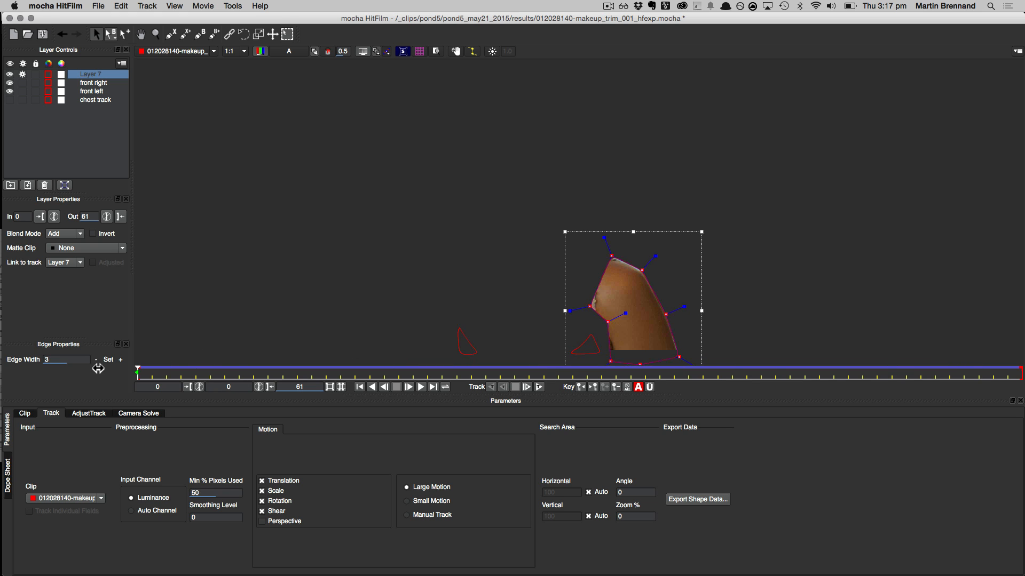
{"action": "left_click", "coordinate": [326, 52]}
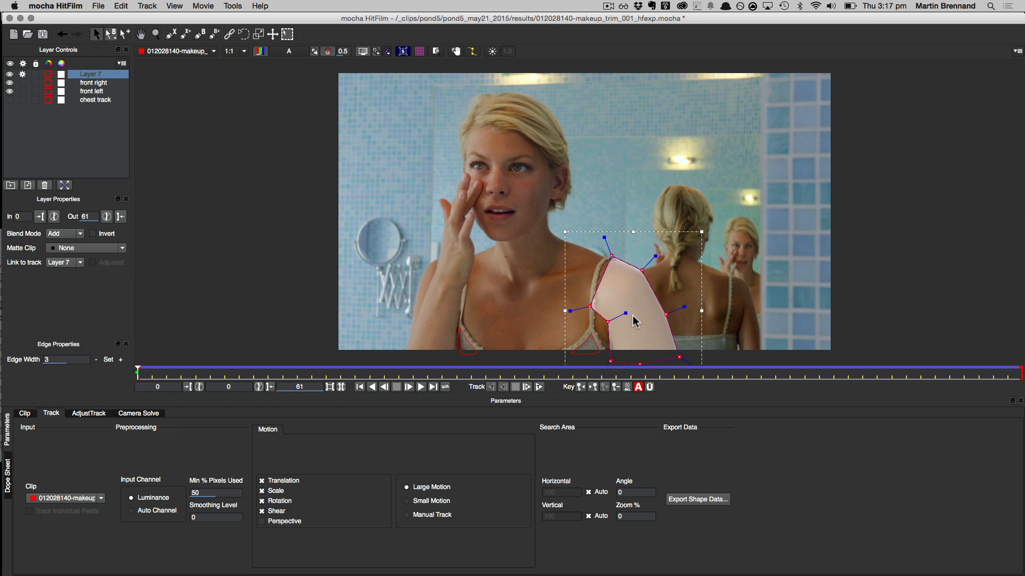
Rename Layer 7 as "arm mask"
{"action": "double_click", "coordinate": [83, 75]}
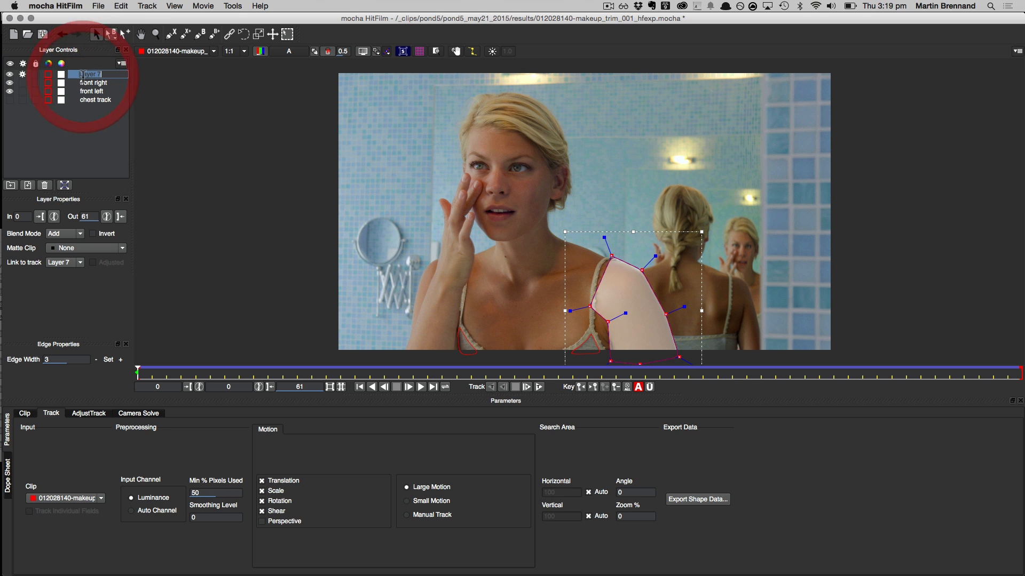
{"action": "type", "text": "s"}
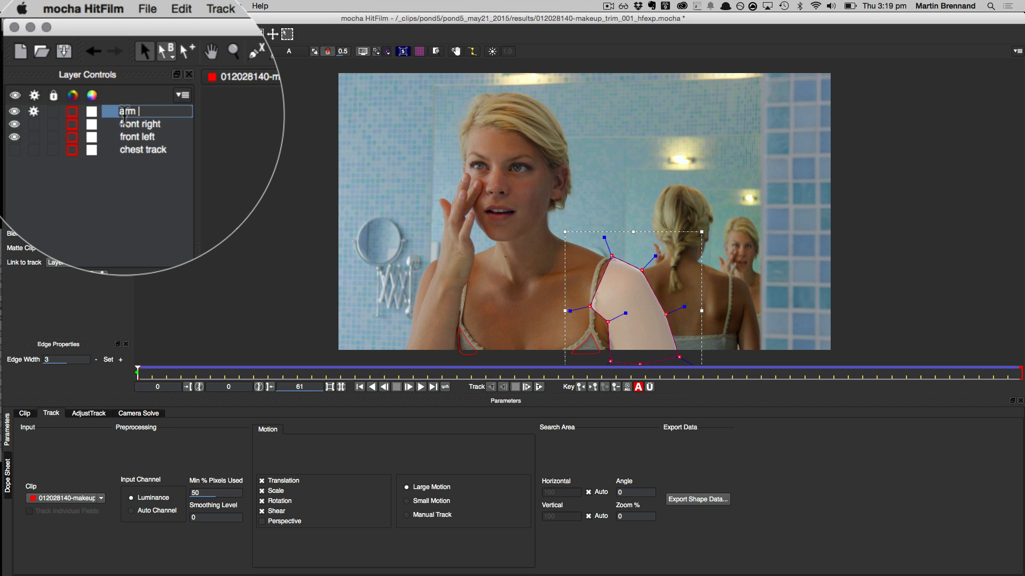
{"action": "type", "text": "rm mask"}
{"action": "key", "text": "Return"}
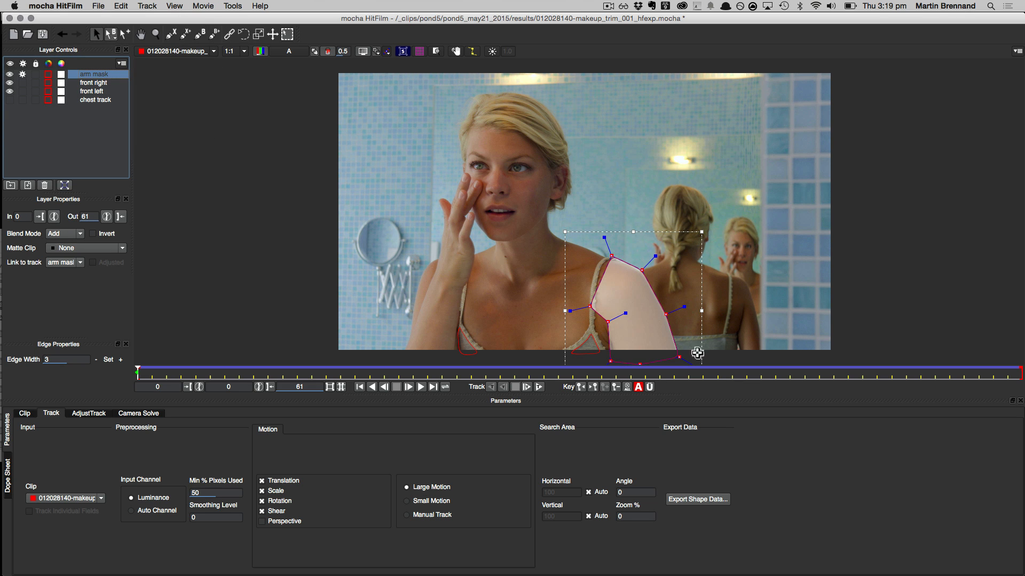
Draw an X-spline at frame 61 around the back of the camisole in the mirror reflection, extending past the clip's lower edge
{"action": "left_click_drag", "start_coordinate": [137, 373], "coordinate": [1020, 364]}
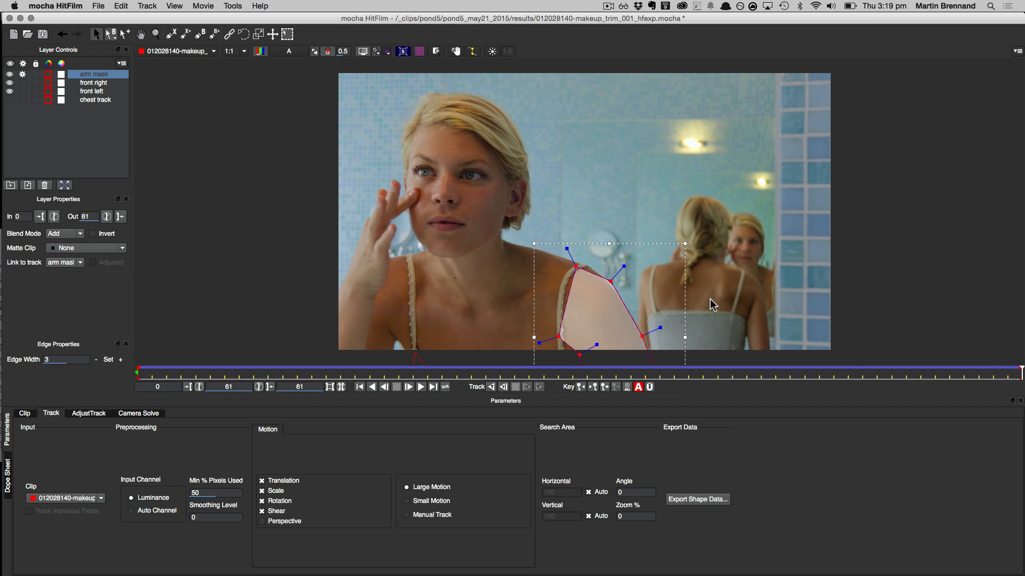
{"action": "left_click", "coordinate": [171, 35]}
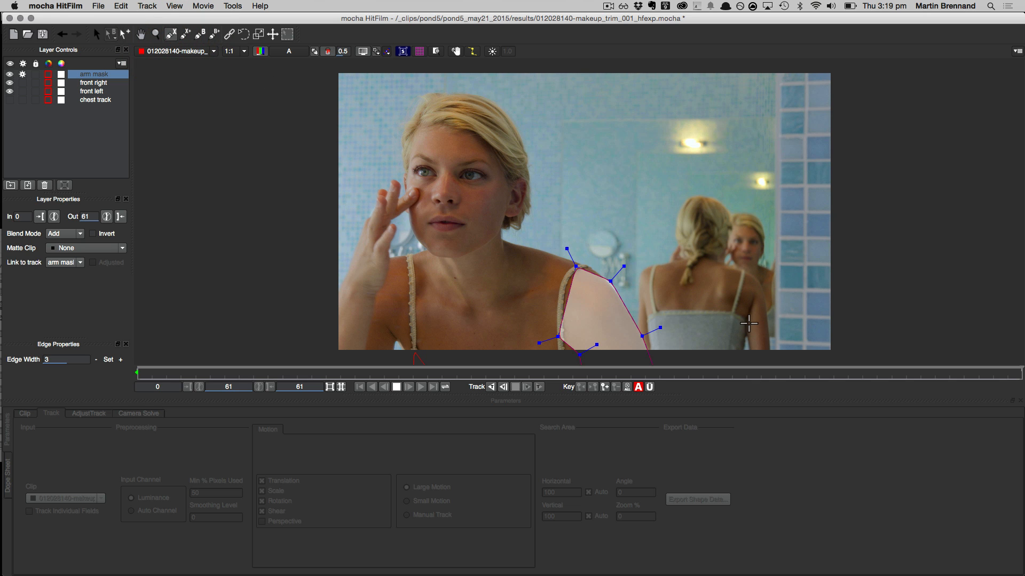
{"action": "left_click", "coordinate": [749, 323]}
{"action": "left_click", "coordinate": [733, 314]}
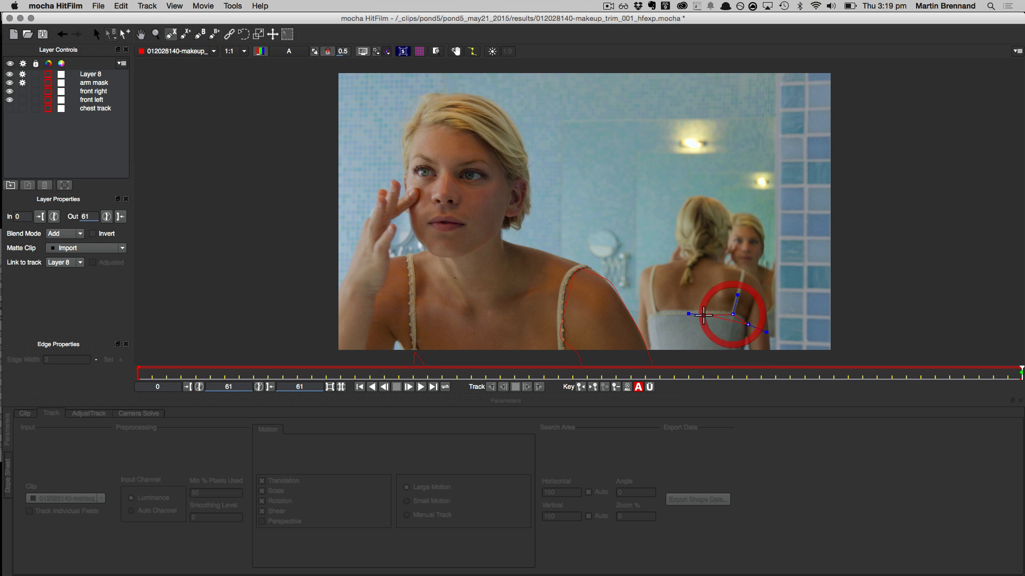
{"action": "left_click", "coordinate": [675, 314]}
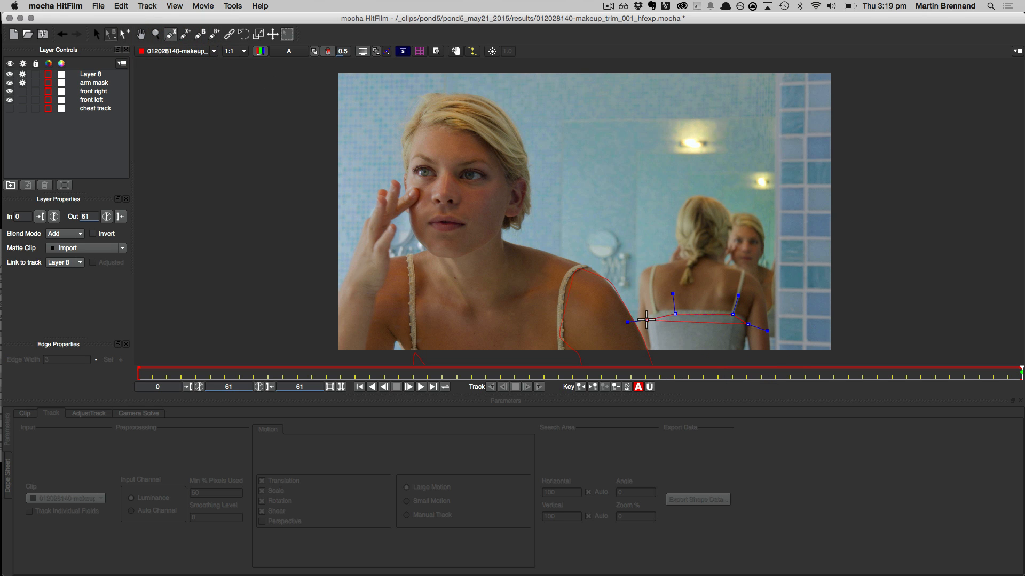
{"action": "left_click", "coordinate": [645, 320]}
{"action": "left_click", "coordinate": [648, 353]}
{"action": "left_click", "coordinate": [747, 360]}
{"action": "left_click", "coordinate": [746, 341]}
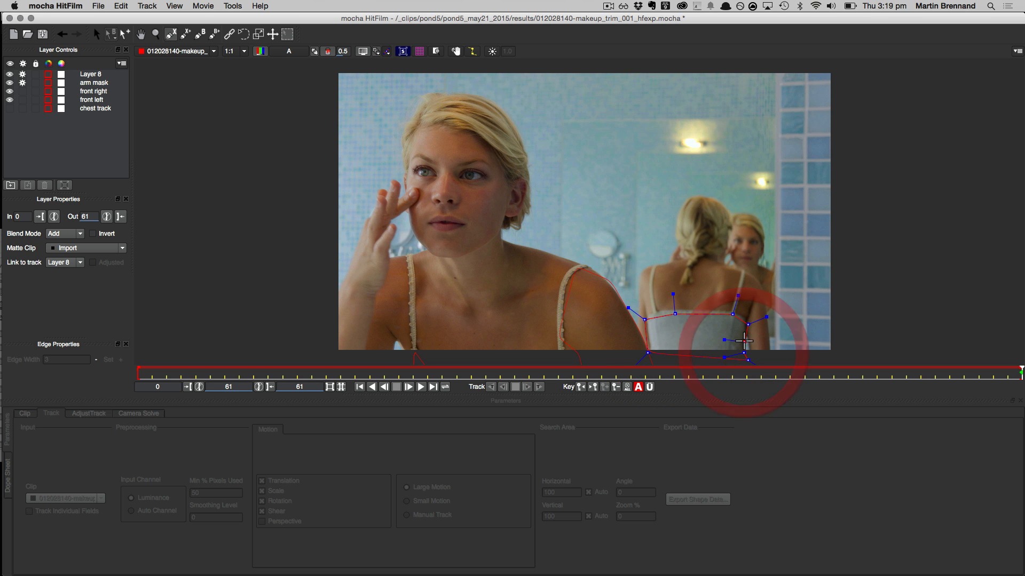
{"action": "right_click", "coordinate": [746, 341]}
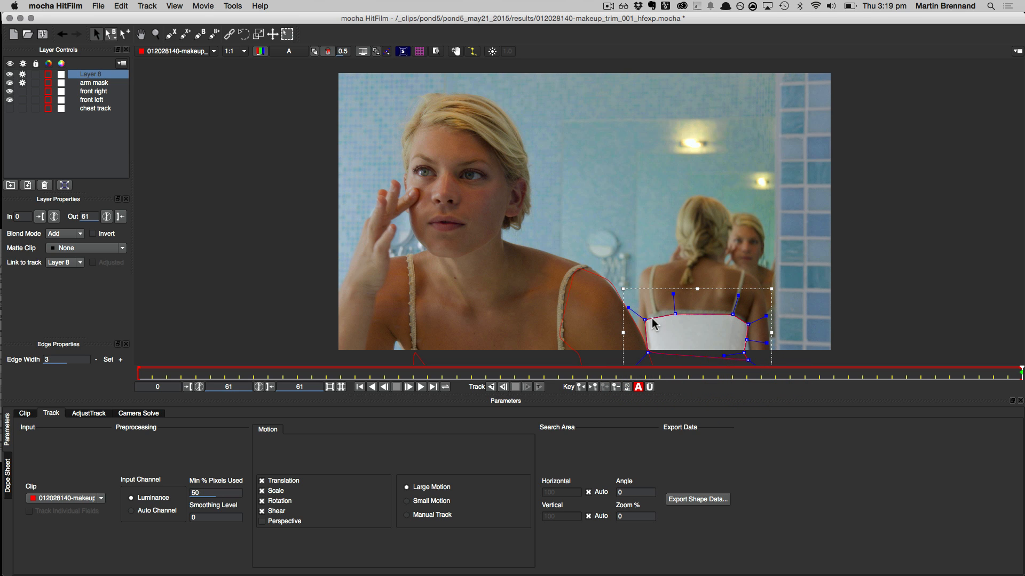
Adjust Layer 8's spline handles and its points at the camisole's upper corners and right side to follow the fabric
{"action": "left_click_drag", "start_coordinate": [738, 299], "coordinate": [738, 301]}
{"action": "left_click", "coordinate": [697, 333]}
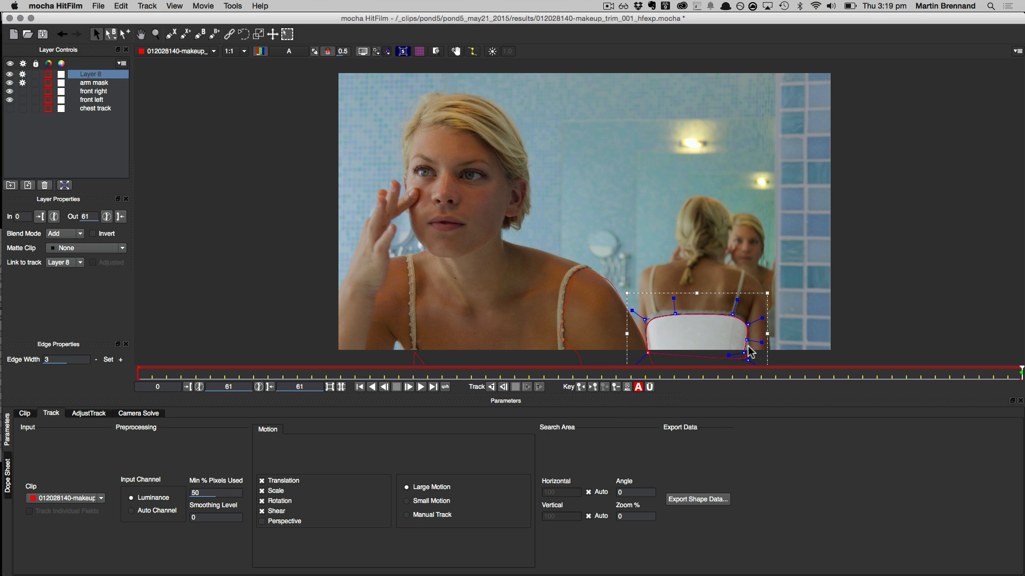
{"action": "key", "text": "z"}
{"action": "left_click_drag", "start_coordinate": [729, 345], "coordinate": [687, 225]}
{"action": "key", "text": "x"}
{"action": "left_click_drag", "start_coordinate": [721, 320], "coordinate": [567, 187]}
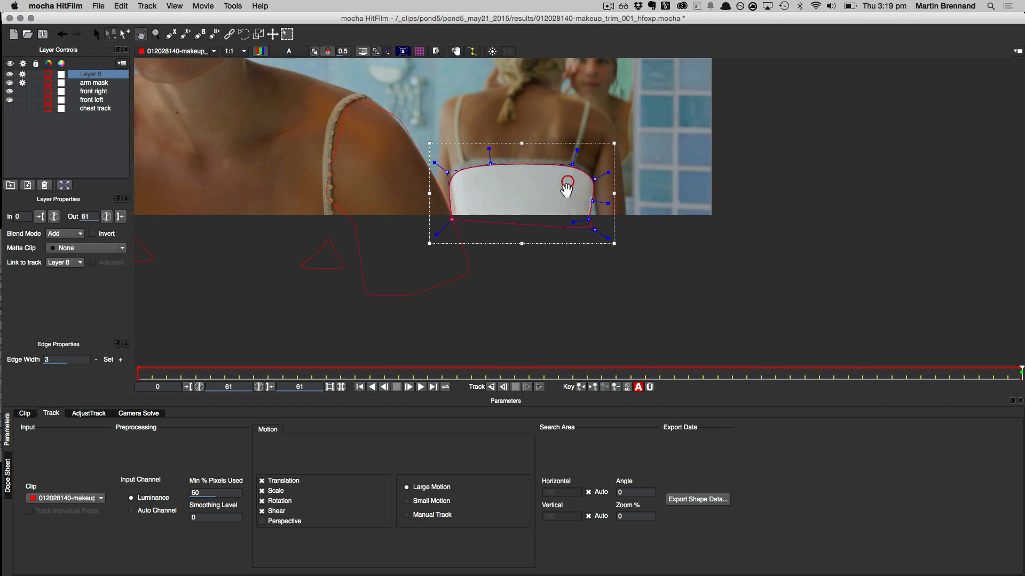
{"action": "key", "text": "z"}
{"action": "left_click_drag", "start_coordinate": [564, 224], "coordinate": [530, 190]}
{"action": "key", "text": "x"}
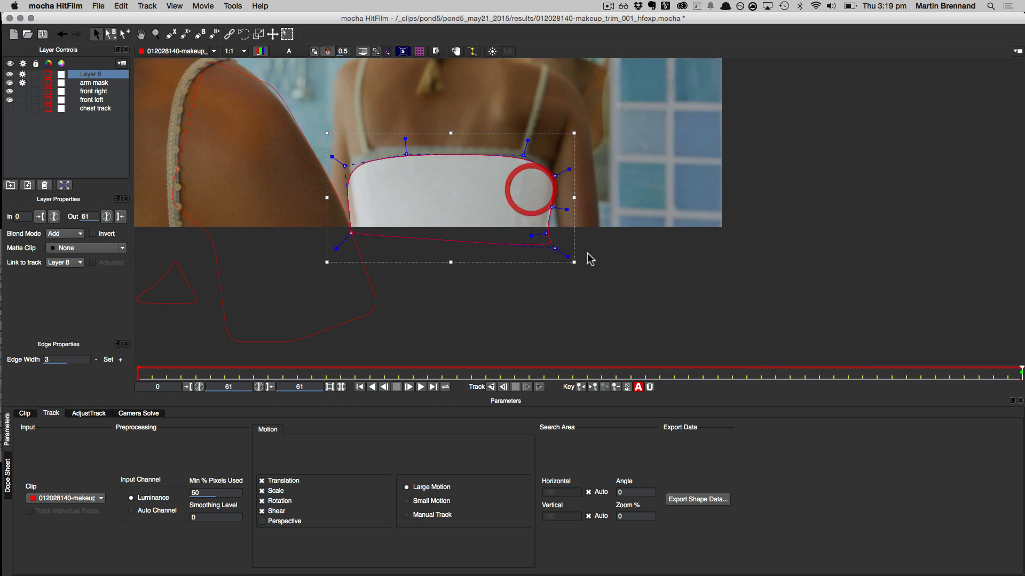
{"action": "left_click", "coordinate": [549, 207]}
{"action": "left_click_drag", "start_coordinate": [555, 175], "coordinate": [554, 172]}
{"action": "left_click_drag", "start_coordinate": [332, 157], "coordinate": [329, 154]}
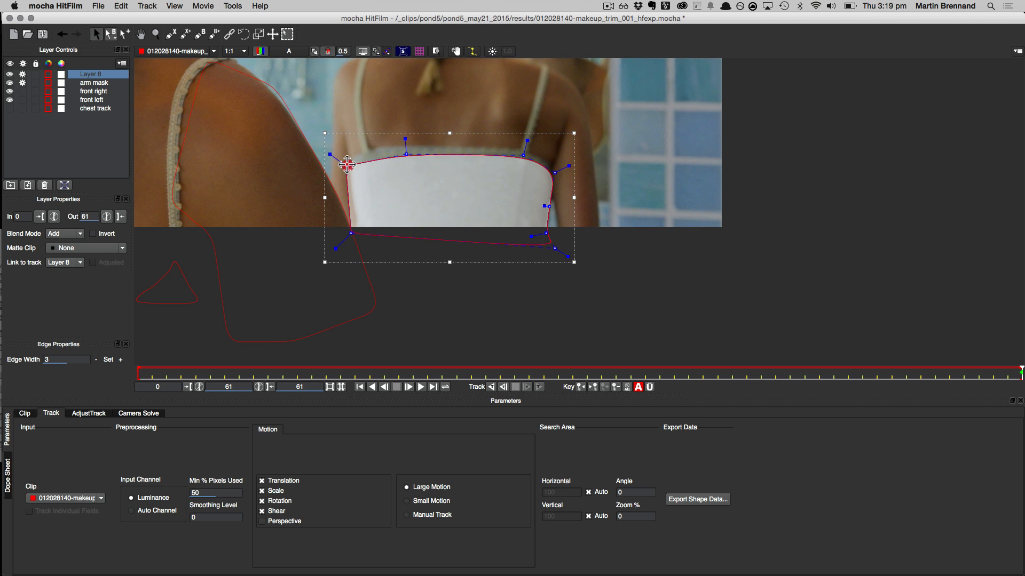
Toggle the matte's color fill off and refine Layer 8's lower corners and right-side points against the cut-out
{"action": "left_click_drag", "start_coordinate": [350, 233], "coordinate": [355, 232]}
{"action": "left_click", "coordinate": [328, 51]}
{"action": "mouse_move", "coordinate": [354, 232]}
{"action": "left_mouse_down"}
{"action": "mouse_move", "coordinate": [344, 232]}
{"action": "mouse_move", "coordinate": [360, 234]}
{"action": "left_mouse_up"}
{"action": "left_click", "coordinate": [347, 166]}
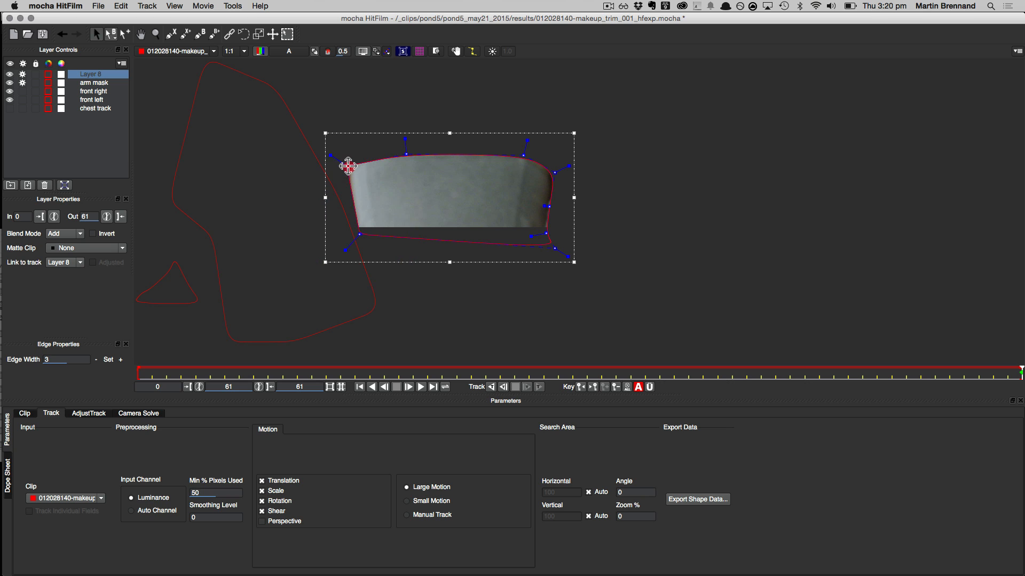
{"action": "left_click_drag", "start_coordinate": [547, 208], "coordinate": [545, 208]}
{"action": "left_click_drag", "start_coordinate": [552, 171], "coordinate": [553, 174]}
{"action": "left_click_drag", "start_coordinate": [548, 233], "coordinate": [544, 234]}
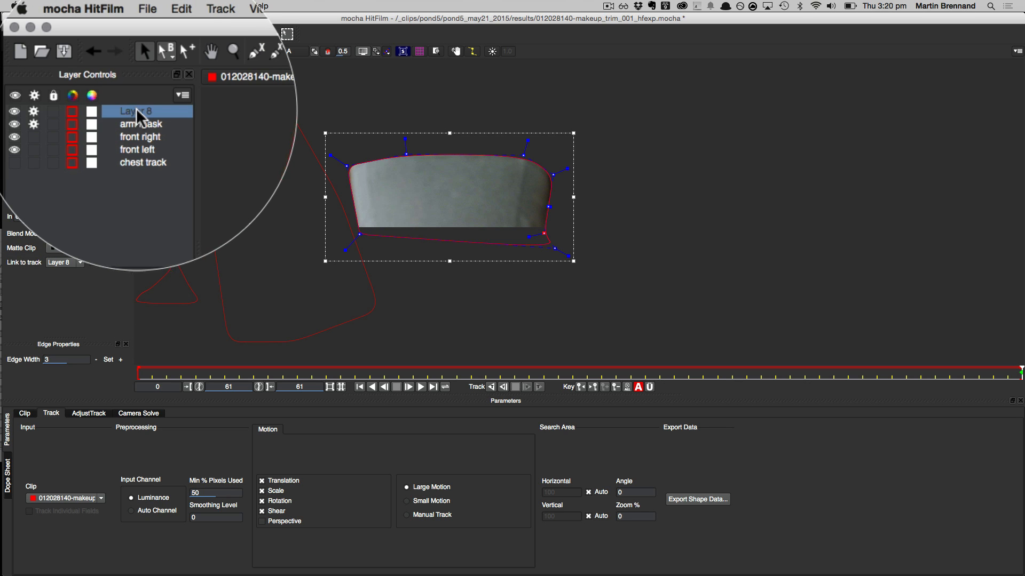
Rename Layer 8 as "back track" and move it below the arm mask layer
{"action": "double_click", "coordinate": [138, 111]}
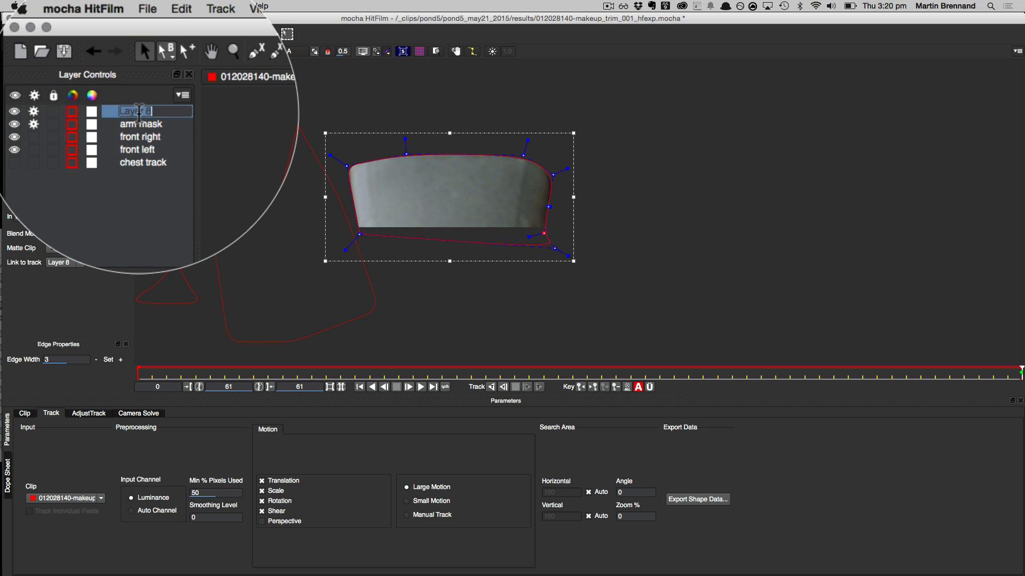
{"action": "type", "text": "back track"}
{"action": "key", "text": "Return"}
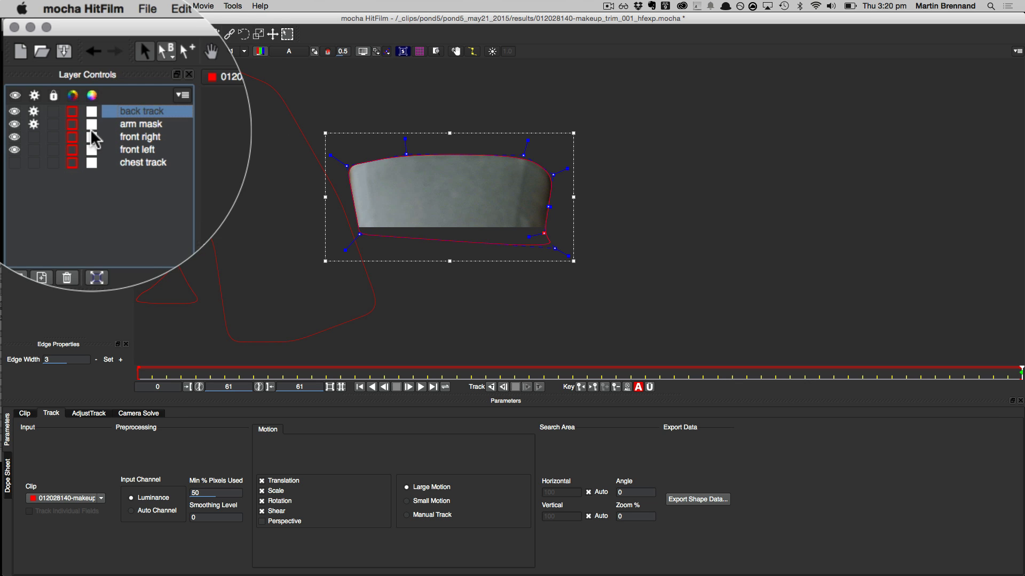
{"action": "left_click_drag", "start_coordinate": [143, 107], "coordinate": [145, 134]}
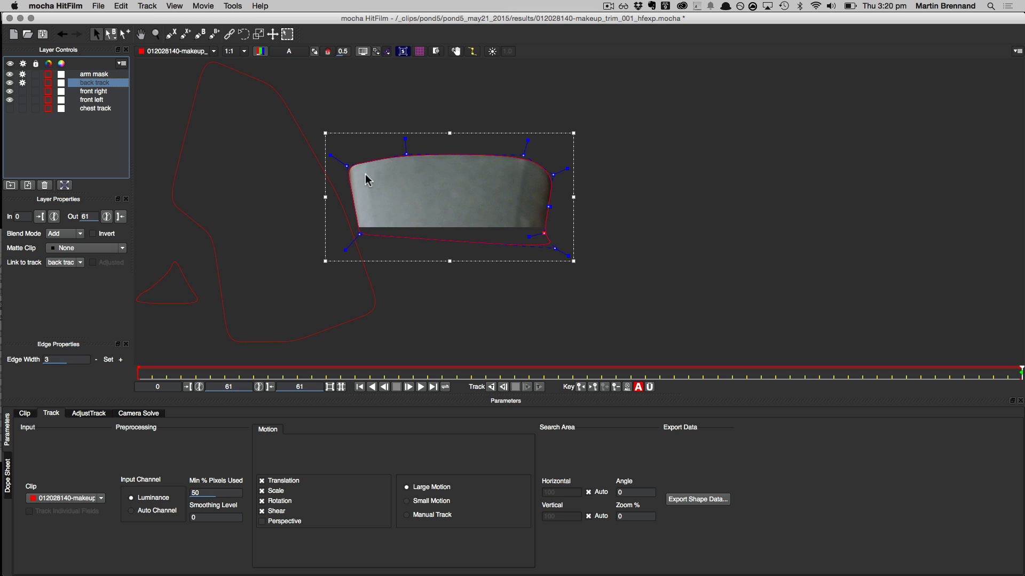
Turn the matte's color fill back on and review the layer matte display options
{"action": "left_click", "coordinate": [328, 51]}
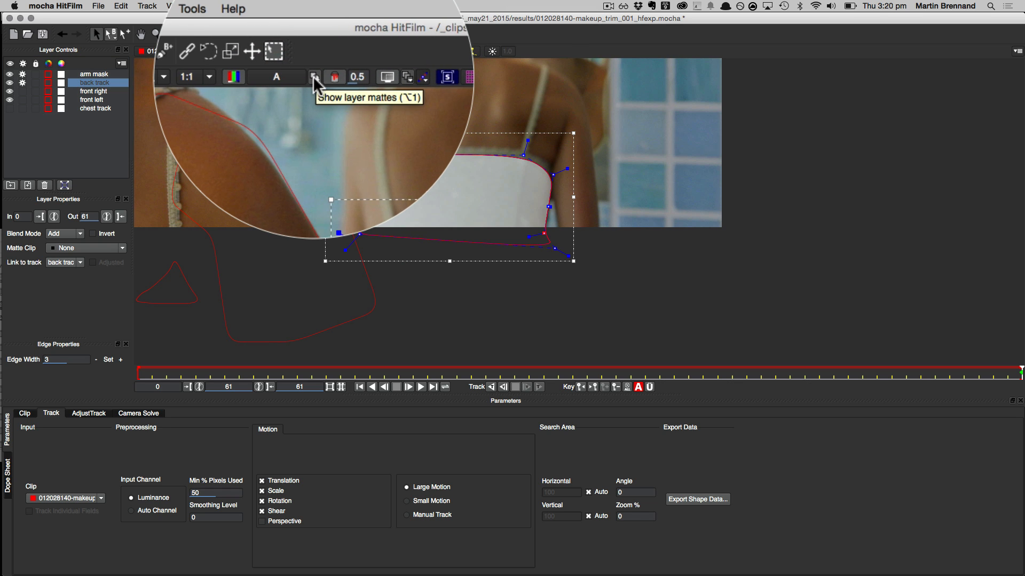
{"action": "left_click", "coordinate": [314, 77]}
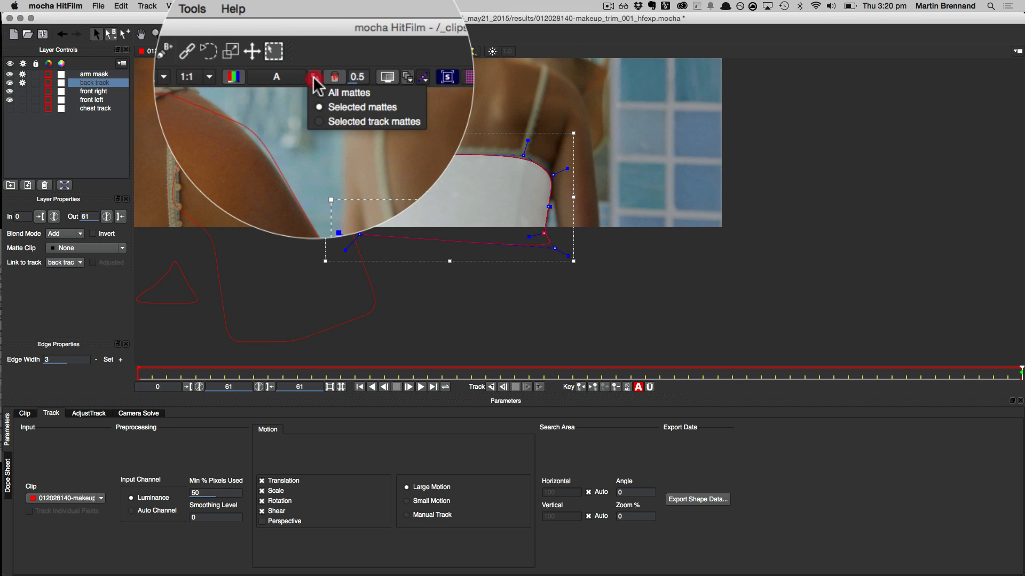
{"action": "left_click", "coordinate": [342, 127]}
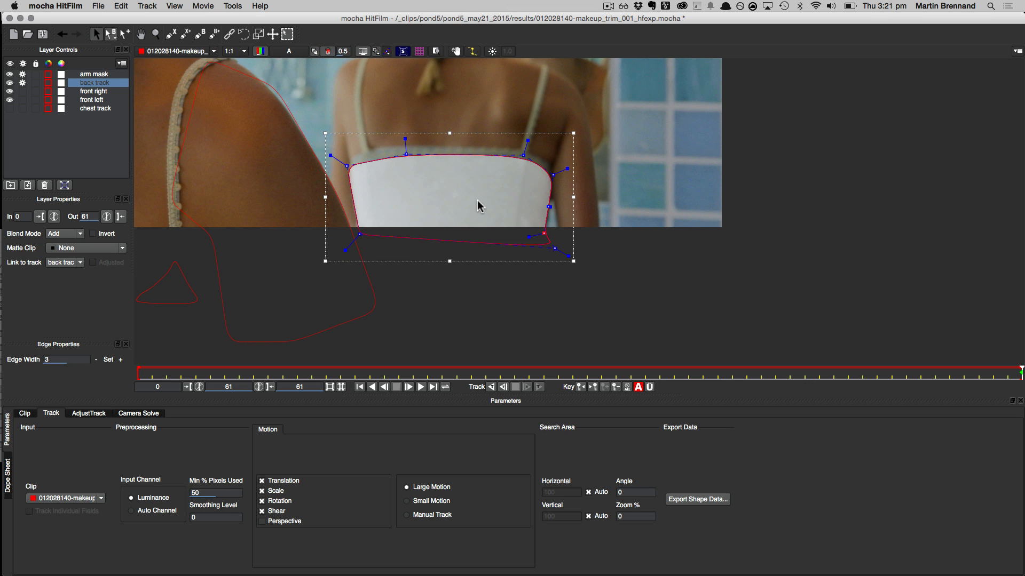
Enable perspective tracking with 90% minimum pixels for back track, start tracking it backwards from frame 61, and return to frame 61
{"action": "left_click", "coordinate": [262, 521]}
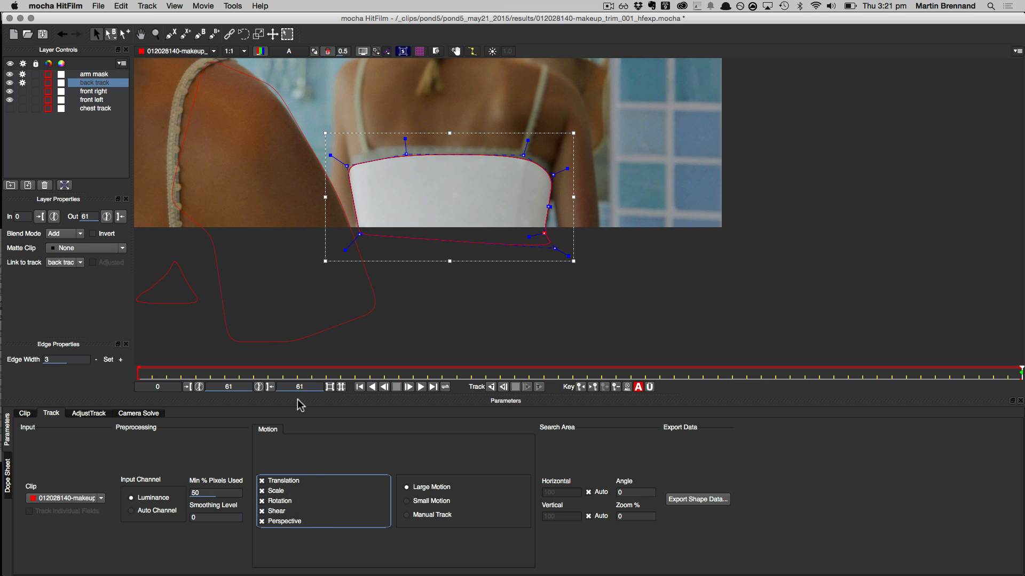
{"action": "left_click", "coordinate": [213, 493]}
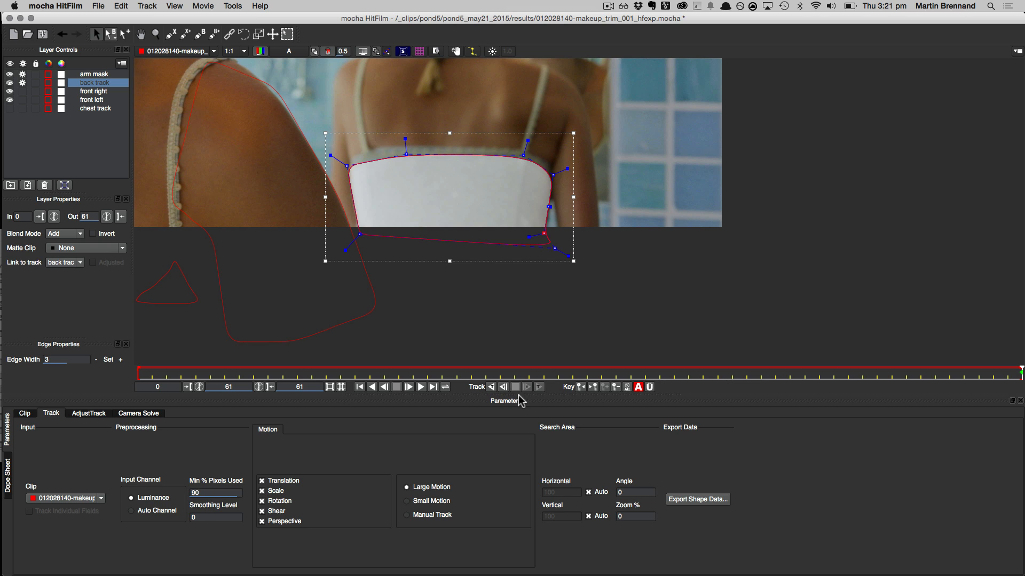
{"action": "left_click", "coordinate": [491, 387]}
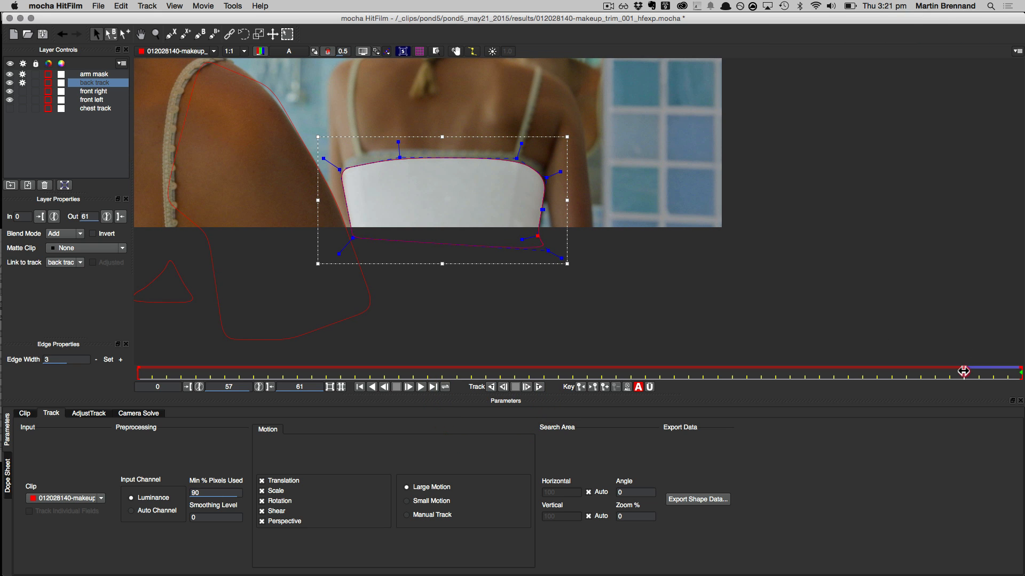
{"action": "left_click_drag", "start_coordinate": [964, 371], "coordinate": [1020, 371]}
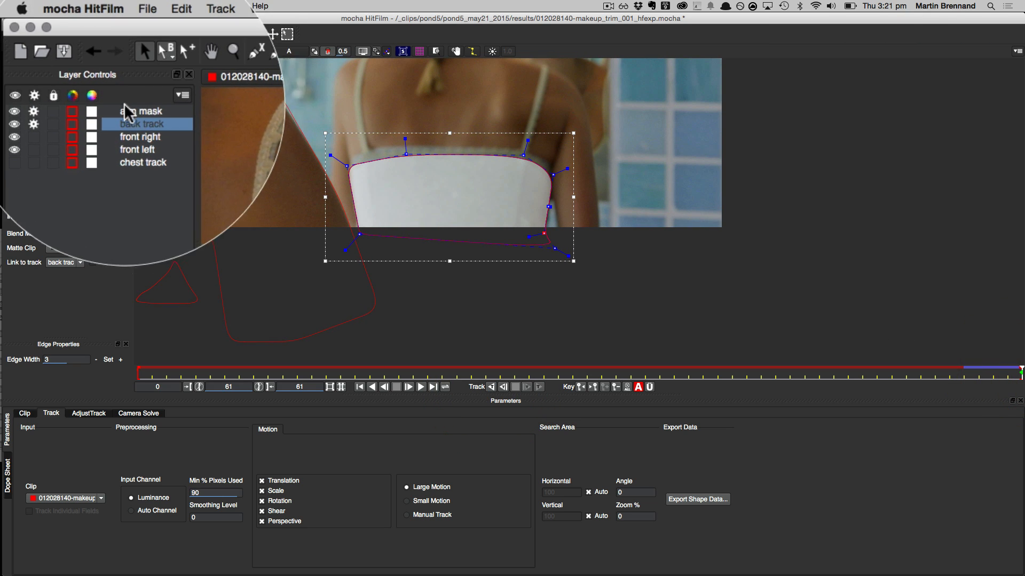
Turn off tracking for the arm mask layer and track the back track layer backwards to frame 0
{"action": "left_click", "coordinate": [130, 111]}
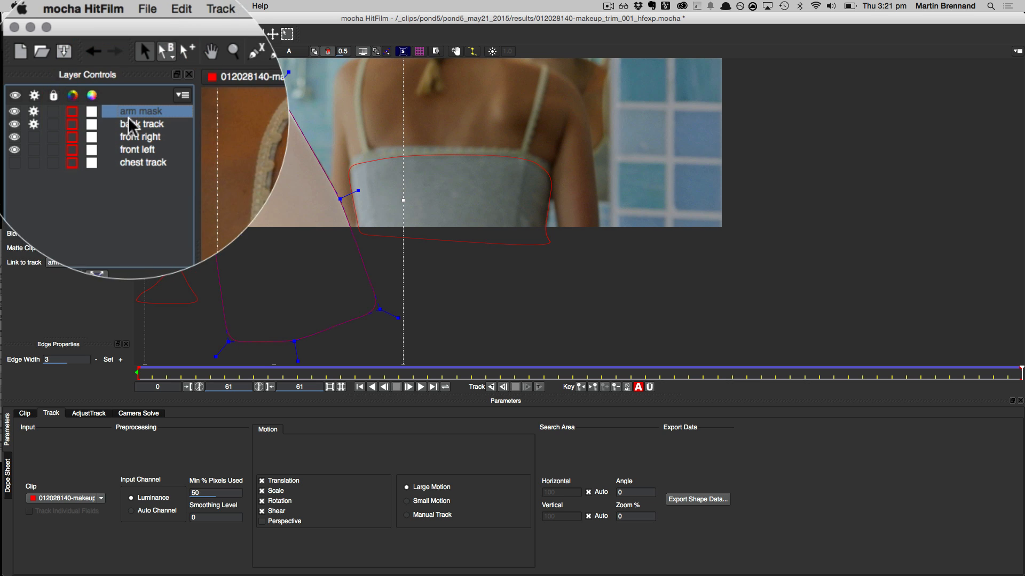
{"action": "left_click", "coordinate": [33, 112]}
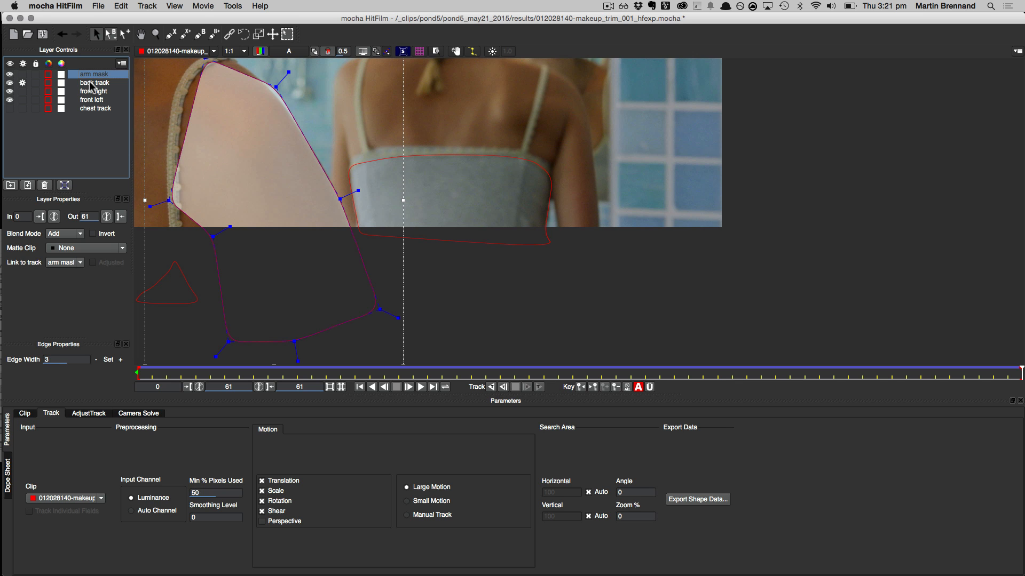
{"action": "left_click", "coordinate": [88, 81]}
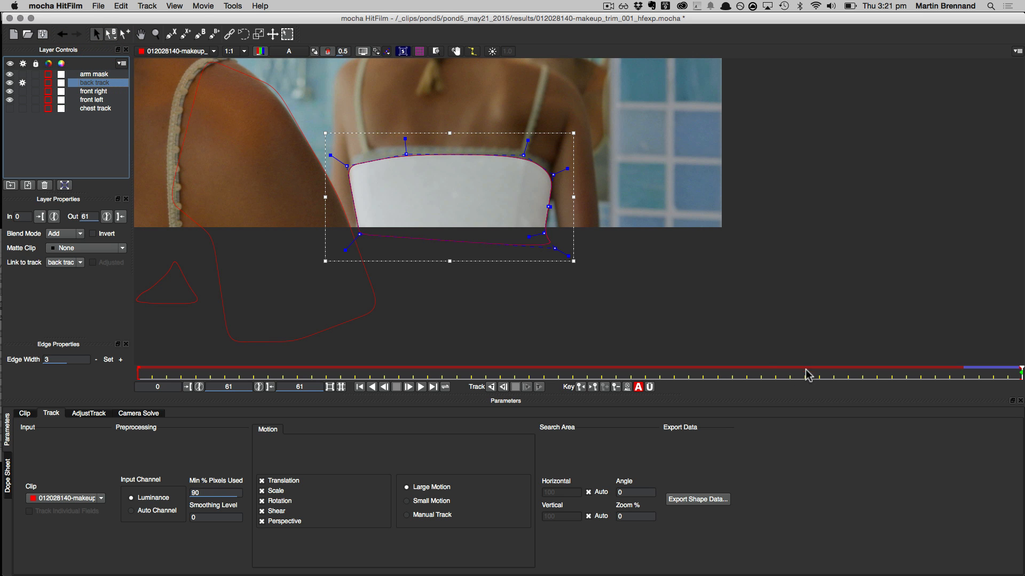
{"action": "left_click", "coordinate": [491, 387]}
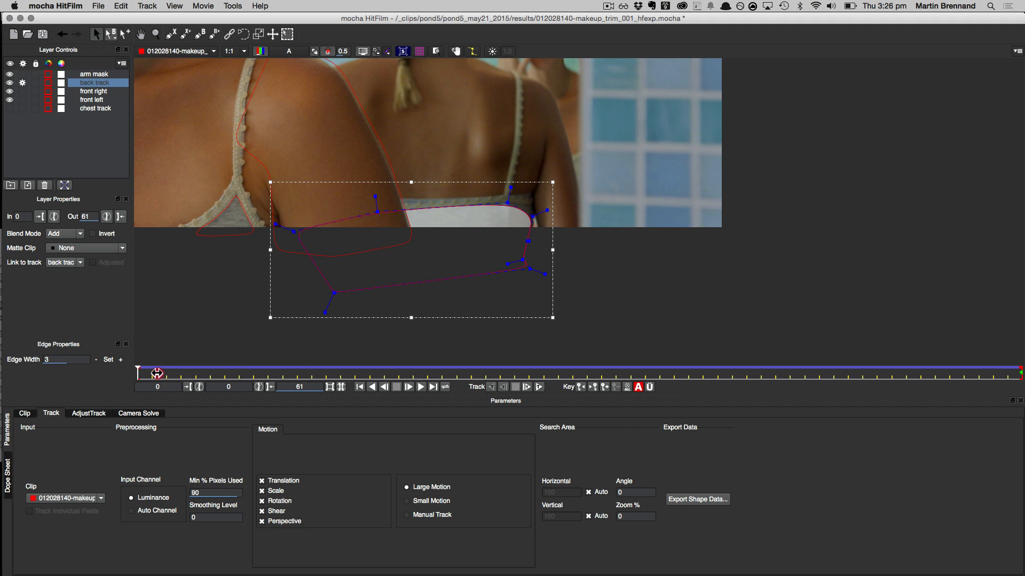
Return to frame 61, stretch the back track shape upward over the mirrored woman's upper back, and track it backwards to frame 0
{"action": "left_click_drag", "start_coordinate": [156, 373], "coordinate": [134, 373]}
{"action": "left_click_drag", "start_coordinate": [136, 373], "coordinate": [1018, 355]}
{"action": "key", "text": "z"}
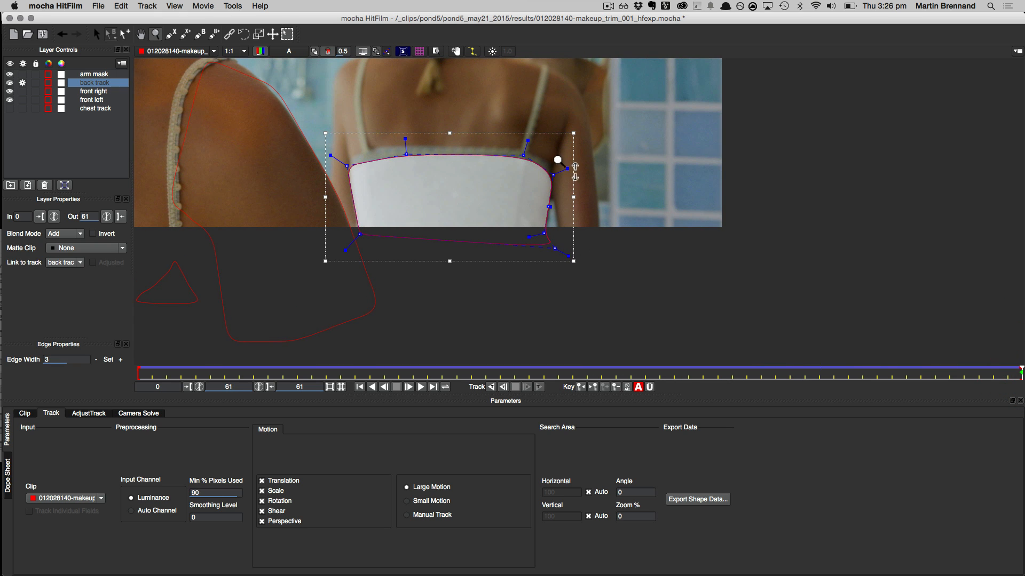
{"action": "left_click_drag", "start_coordinate": [565, 143], "coordinate": [565, 167]}
{"action": "key", "text": "x"}
{"action": "left_click_drag", "start_coordinate": [622, 128], "coordinate": [626, 223]}
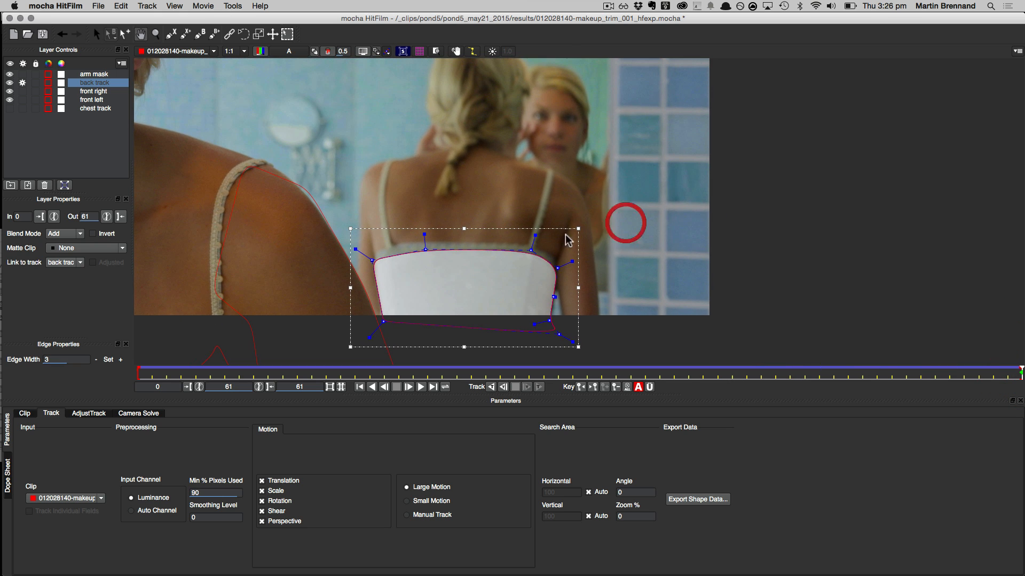
{"action": "left_click_drag", "start_coordinate": [465, 233], "coordinate": [473, 167]}
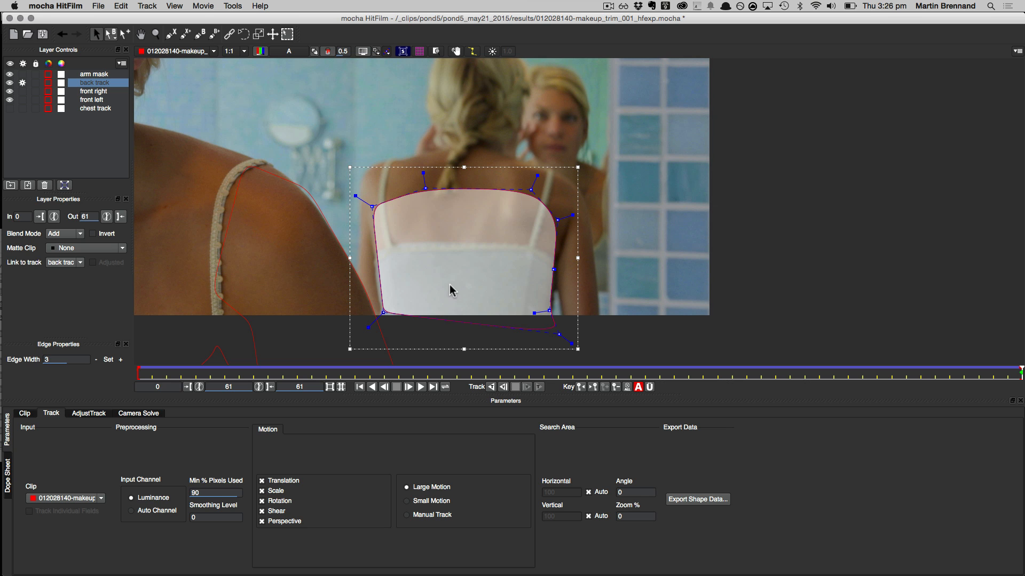
{"action": "left_click", "coordinate": [491, 388]}
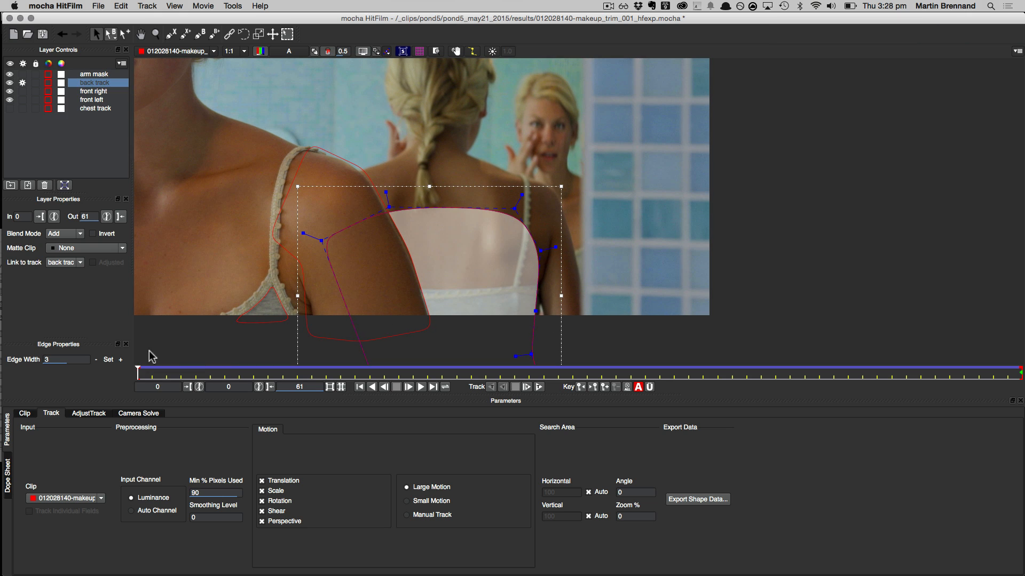
Return to frame 61 and shrink the back track shape's upper edge down to the camisole's top
{"action": "left_click_drag", "start_coordinate": [139, 371], "coordinate": [1020, 413]}
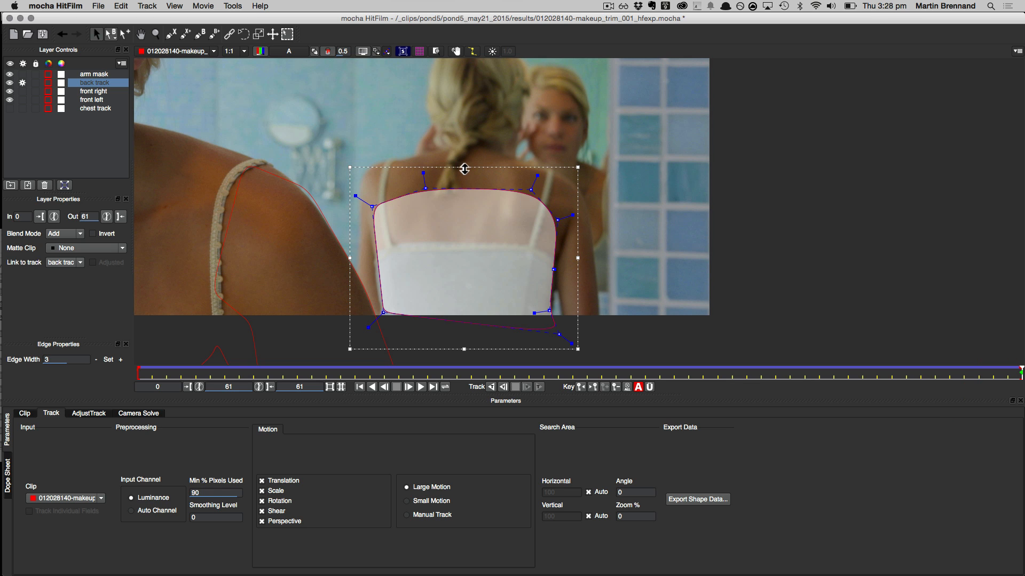
{"action": "left_click_drag", "start_coordinate": [463, 169], "coordinate": [458, 228]}
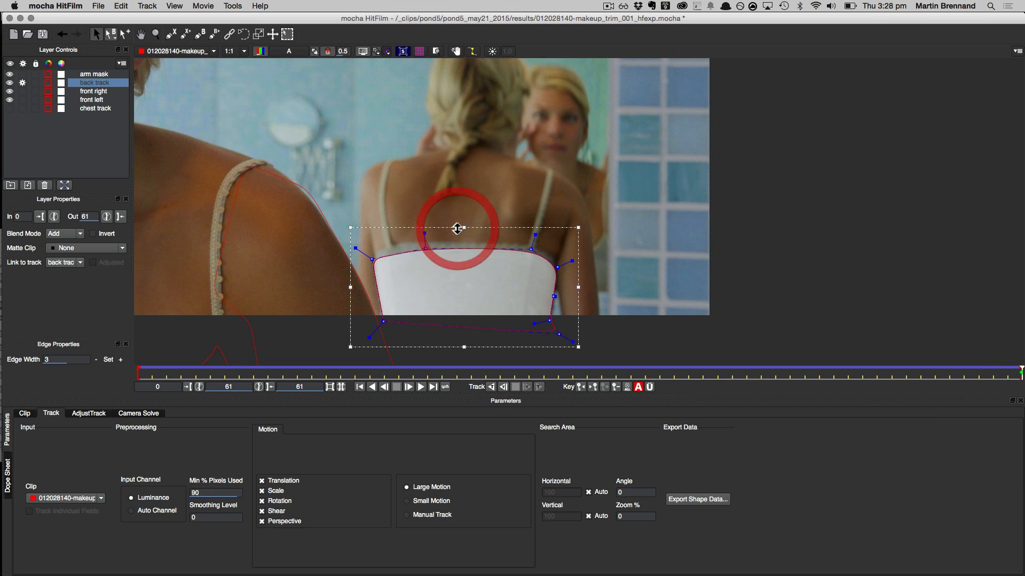
At frame 61, add a point on the back track shape's upper edge and fit its left side to the mirrored camisole
{"action": "left_click", "coordinate": [124, 34]}
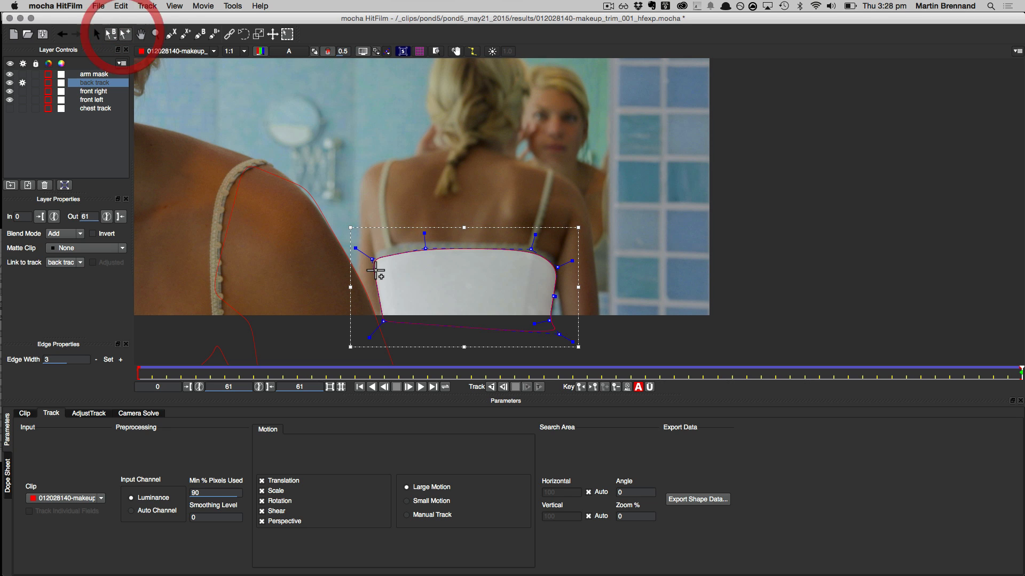
{"action": "left_click", "coordinate": [395, 254]}
{"action": "left_click_drag", "start_coordinate": [394, 254], "coordinate": [373, 260]}
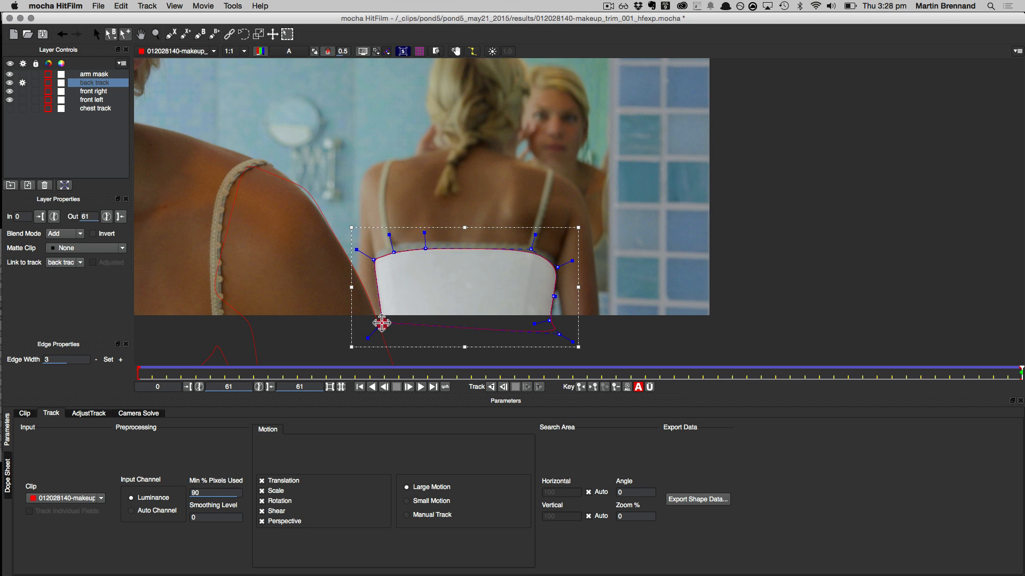
{"action": "left_click", "coordinate": [381, 323]}
At frame 0, fit the back track shape's right corner points to the mirrored camisole's edge and scrub through the clip to check the fit
{"action": "left_click_drag", "start_coordinate": [1020, 373], "coordinate": [30, 387]}
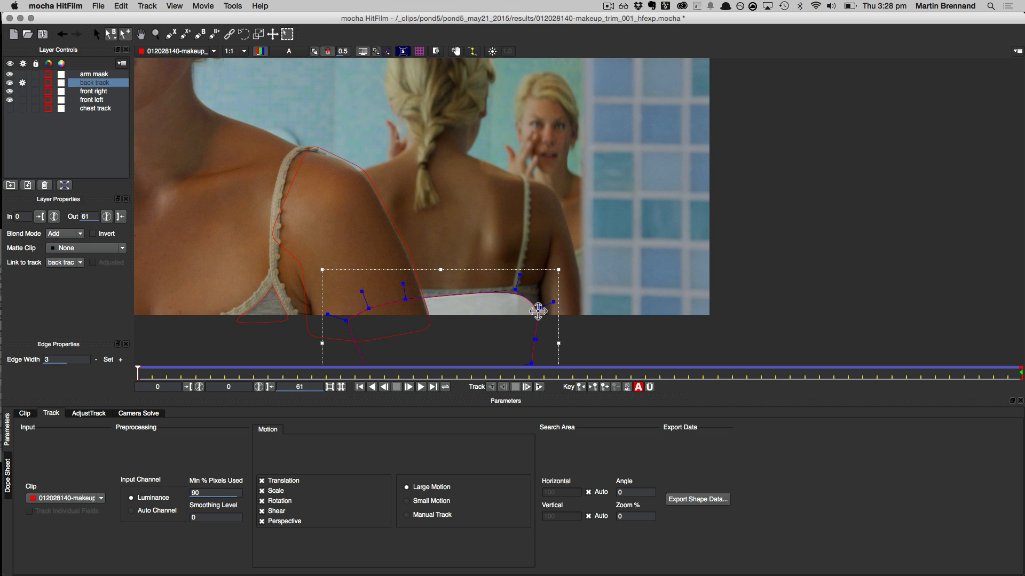
{"action": "left_click_drag", "start_coordinate": [538, 311], "coordinate": [540, 292]}
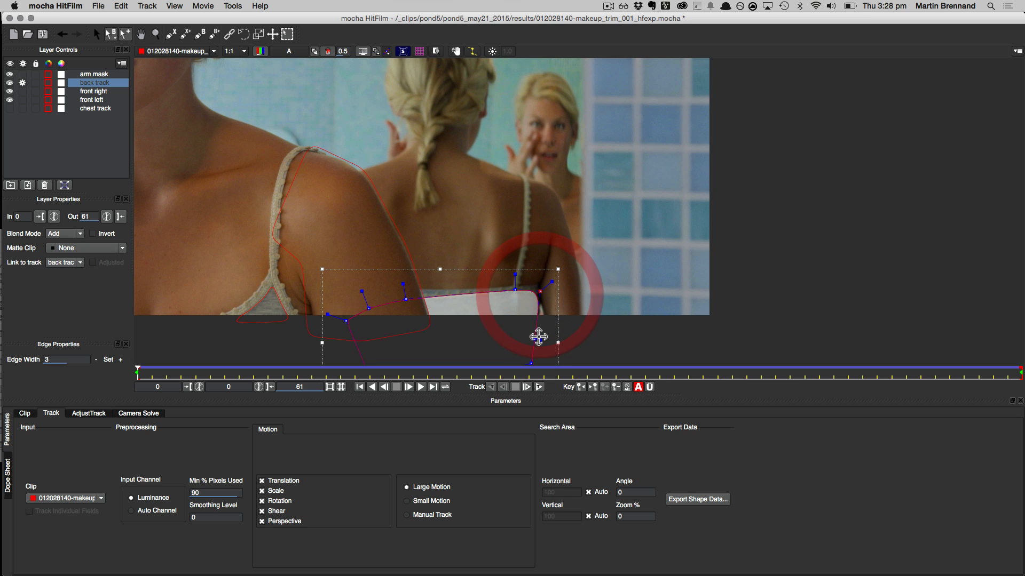
{"action": "left_click", "coordinate": [535, 341]}
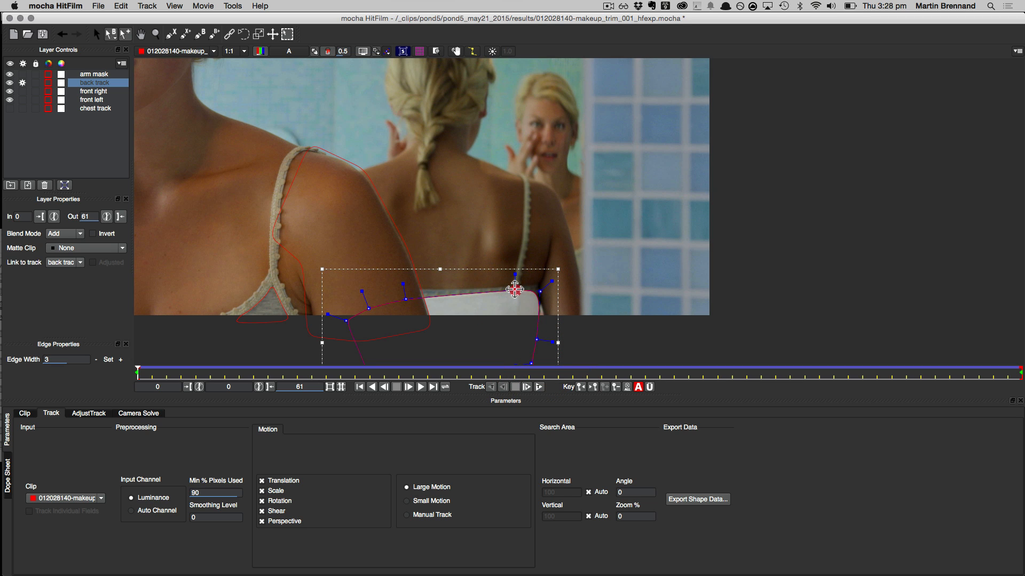
{"action": "left_click", "coordinate": [515, 290]}
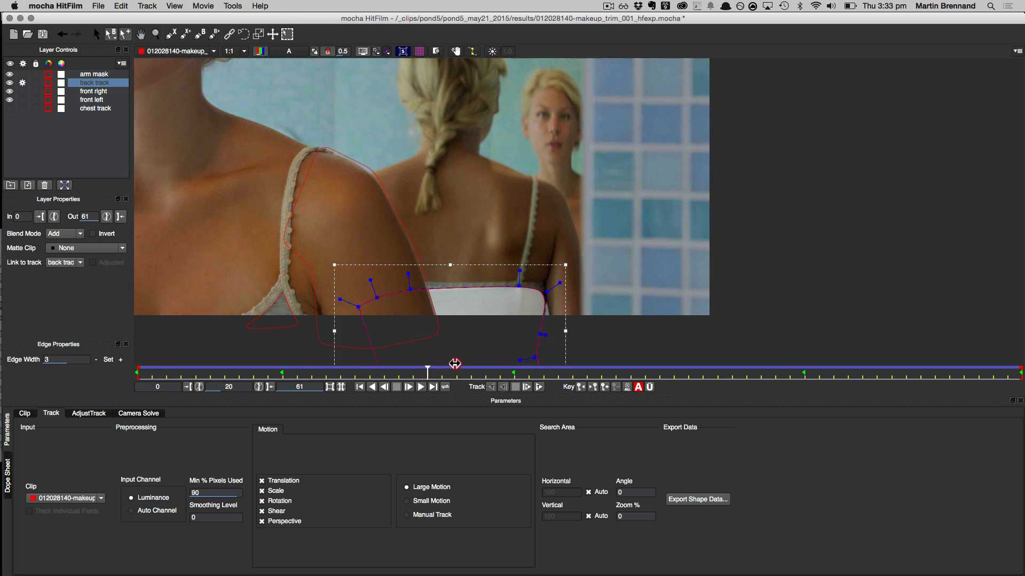
{"action": "left_click_drag", "start_coordinate": [453, 368], "coordinate": [891, 387]}
{"action": "left_click_drag", "start_coordinate": [797, 390], "coordinate": [2, 356]}
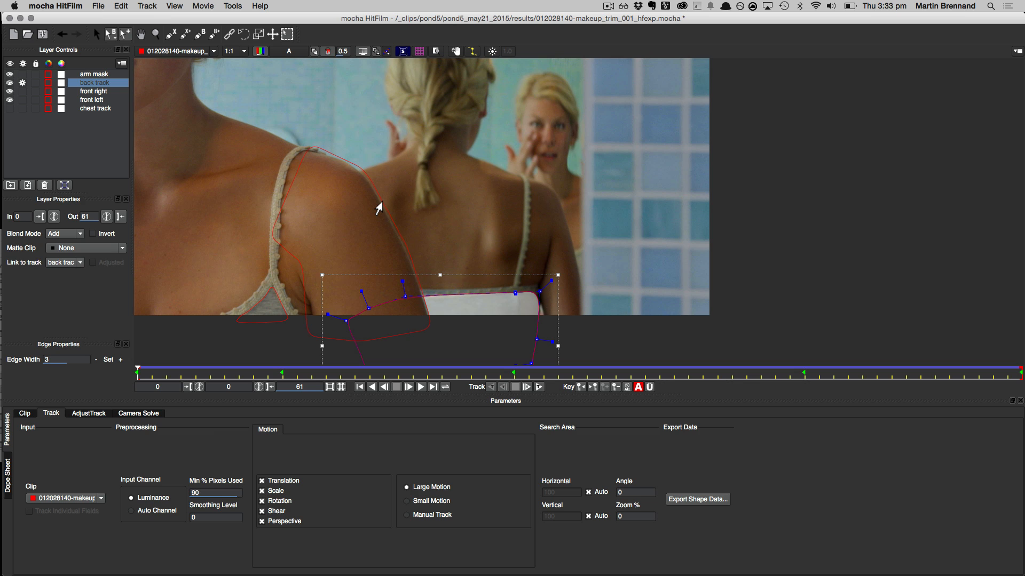
Select the arm mask, hide the layer mattes, and set a keyframe for its shape at frame 42
{"action": "left_click", "coordinate": [378, 208]}
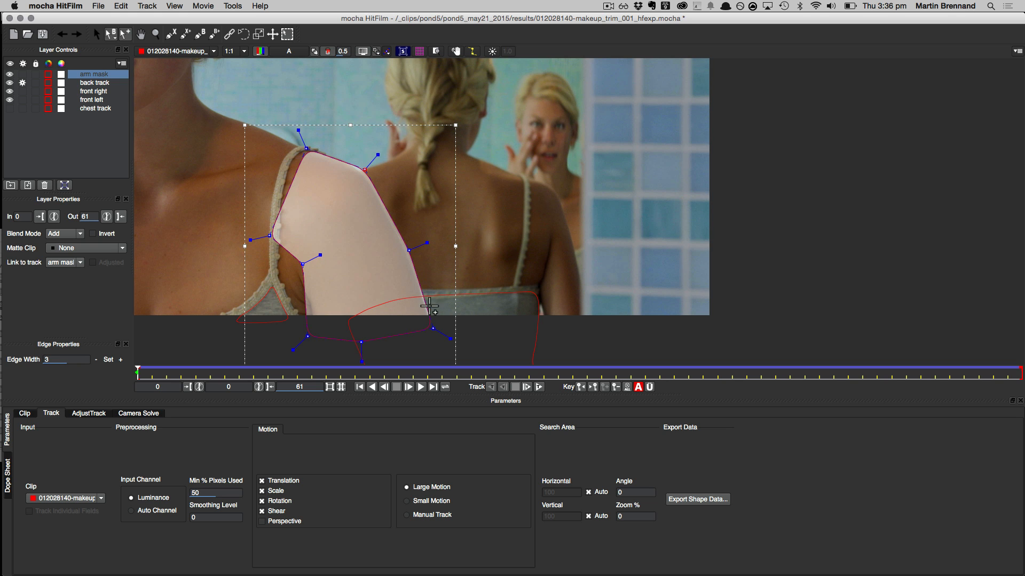
{"action": "left_click_drag", "start_coordinate": [138, 369], "coordinate": [861, 428]}
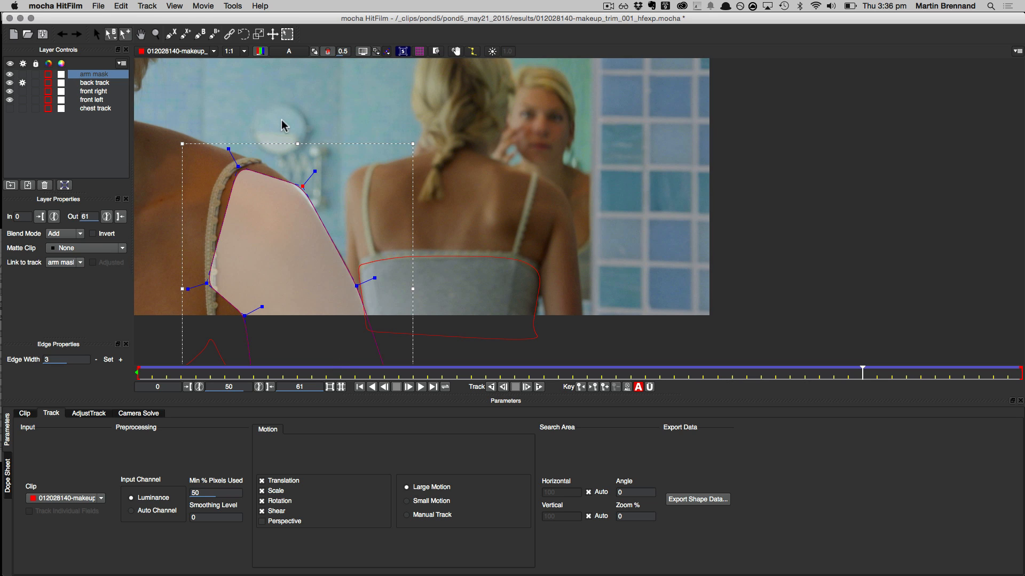
{"action": "left_click", "coordinate": [315, 52]}
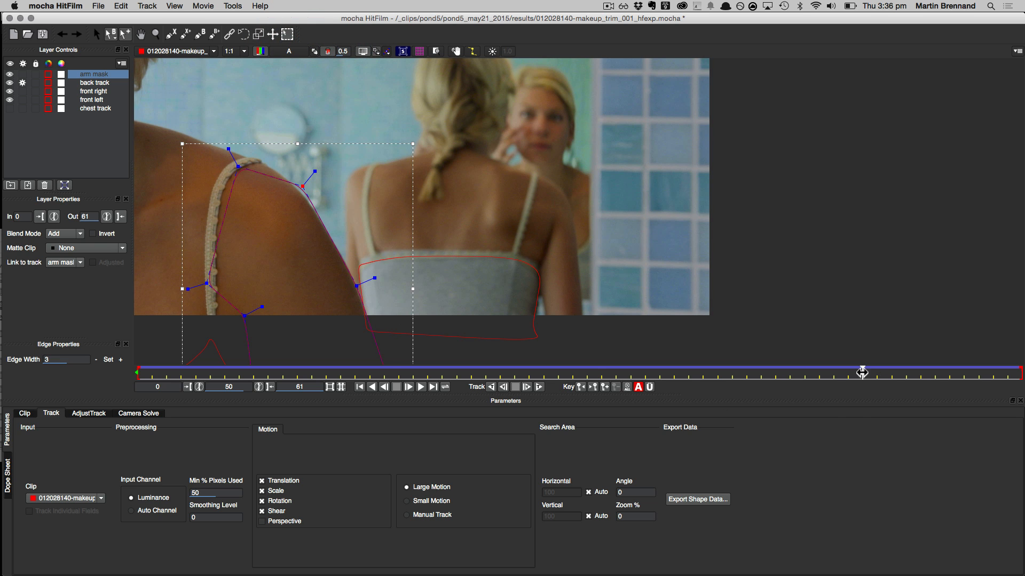
{"action": "left_click_drag", "start_coordinate": [862, 371], "coordinate": [795, 379]}
{"action": "mouse_move", "coordinate": [743, 389]}
{"action": "left_mouse_down"}
{"action": "mouse_move", "coordinate": [580, 382]}
{"action": "mouse_move", "coordinate": [745, 379]}
{"action": "left_mouse_up"}
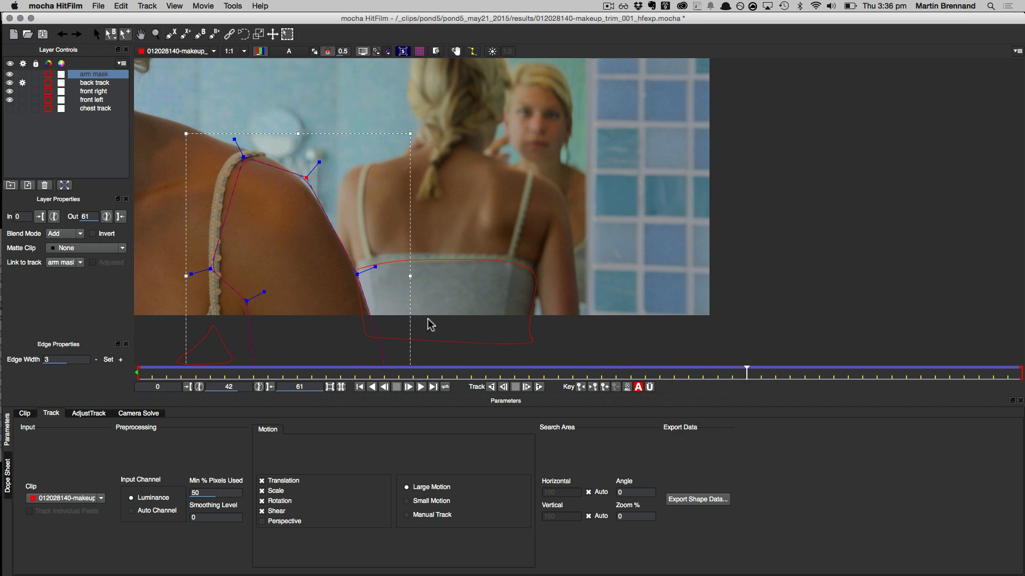
{"action": "left_click", "coordinate": [604, 387]}
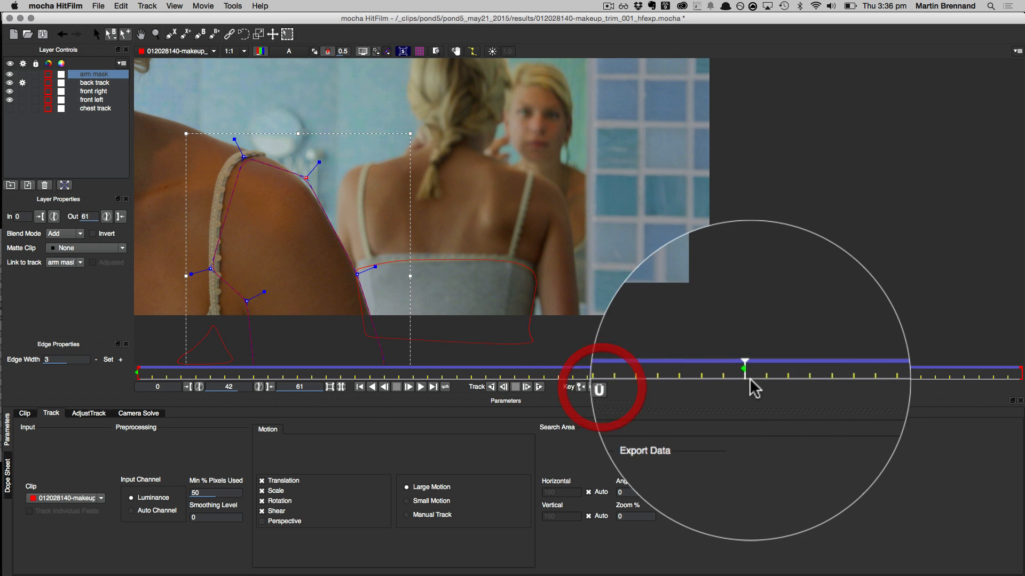
Fit the arm mask's outer edge points to the arm at frames 34 and 0
{"action": "left_click_drag", "start_coordinate": [744, 372], "coordinate": [633, 383]}
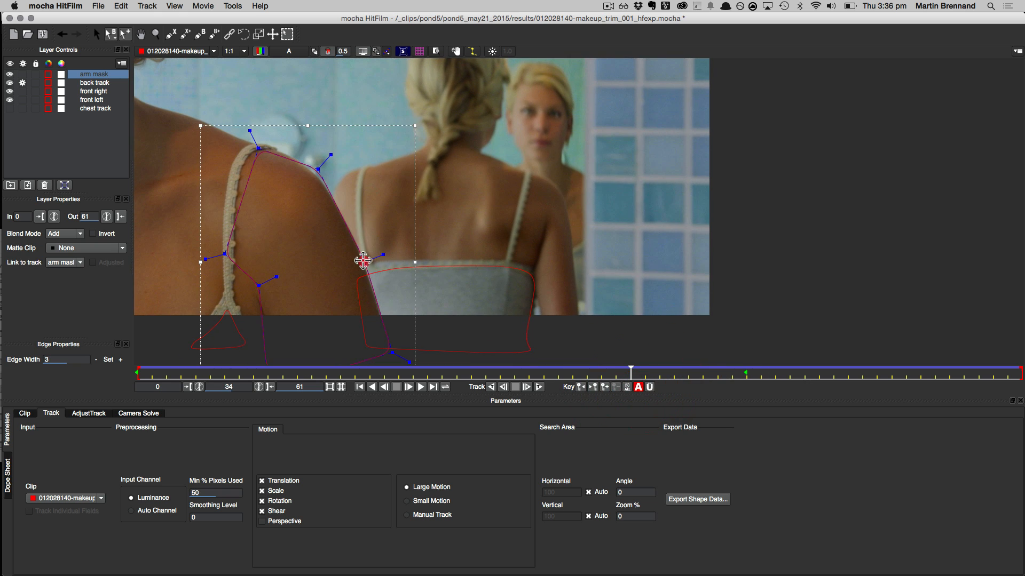
{"action": "left_click", "coordinate": [363, 260]}
{"action": "left_click_drag", "start_coordinate": [628, 371], "coordinate": [469, 373]}
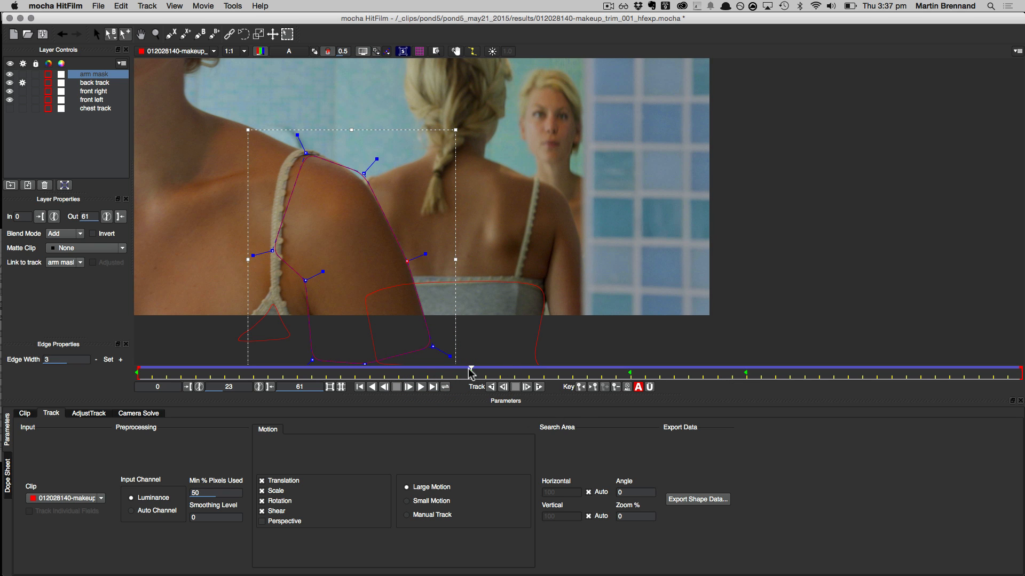
{"action": "left_click_drag", "start_coordinate": [471, 374], "coordinate": [113, 362]}
{"action": "left_click", "coordinate": [432, 328]}
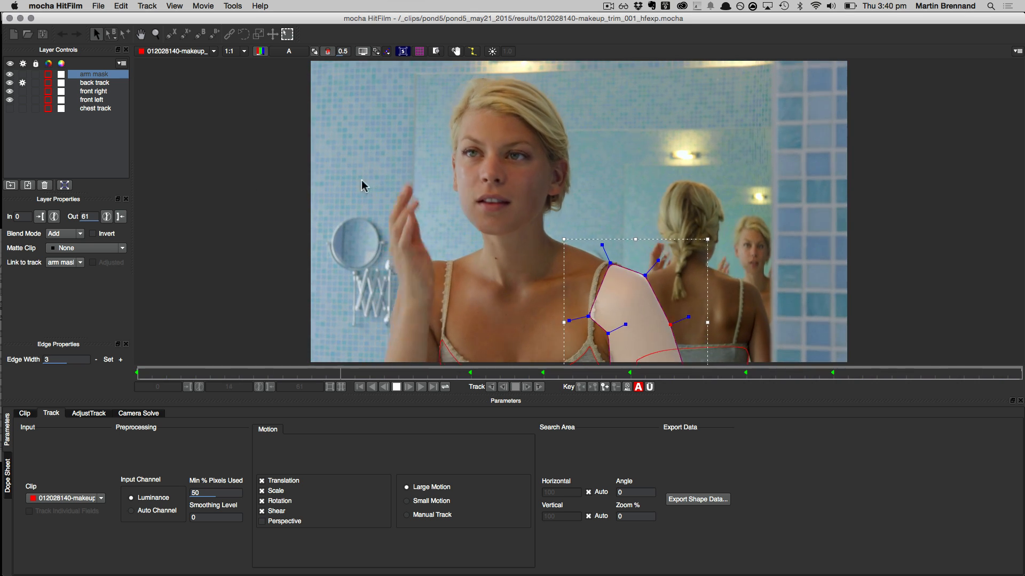
Play back the clip with the layer mattes shown to check the masks, and stop playback
{"action": "left_click", "coordinate": [314, 65]}
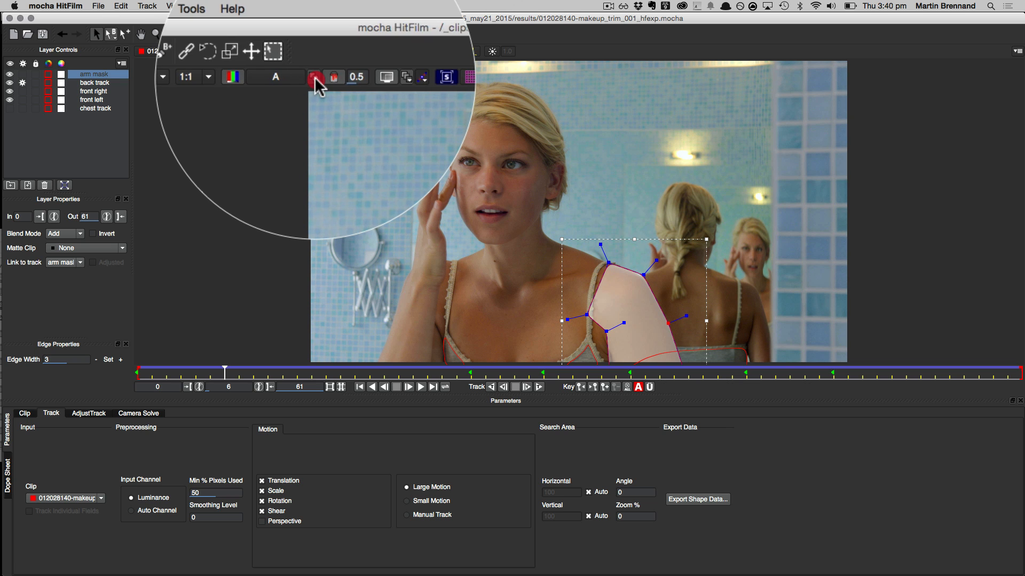
{"action": "left_click", "coordinate": [336, 93]}
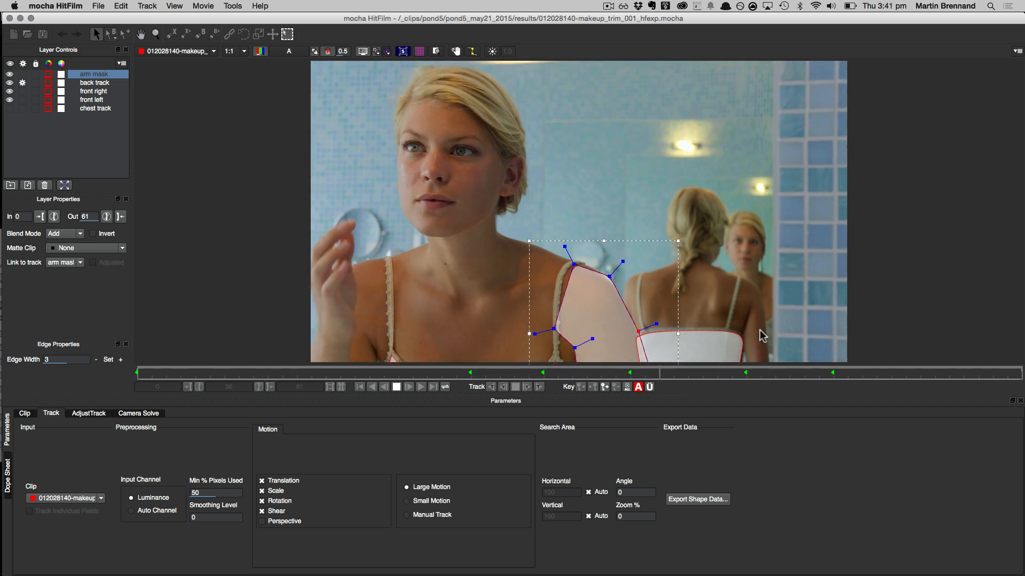
{"action": "key", "text": "space"}
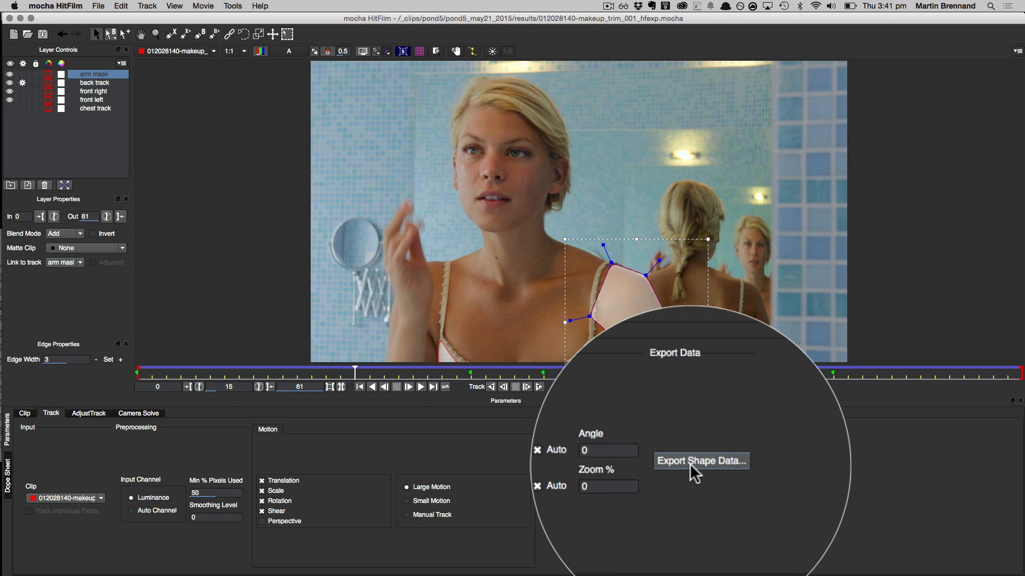
Export the shape data of all visible layers in HitFilm [Transform & Shape] format, overwriting nightgown.hfcs in the HF Camera Solve 2015 folder
{"action": "left_click", "coordinate": [692, 500]}
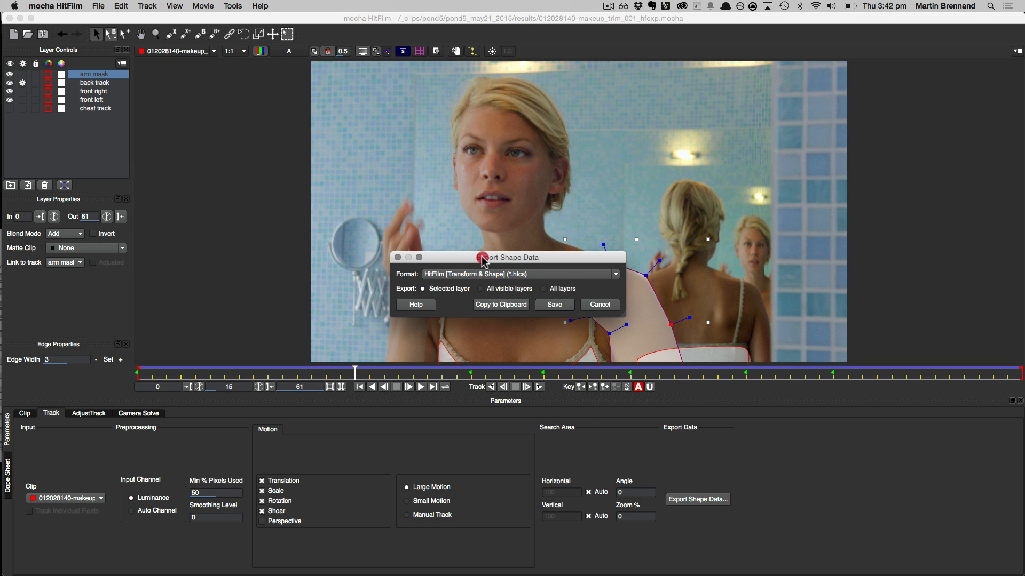
{"action": "left_click", "coordinate": [498, 288]}
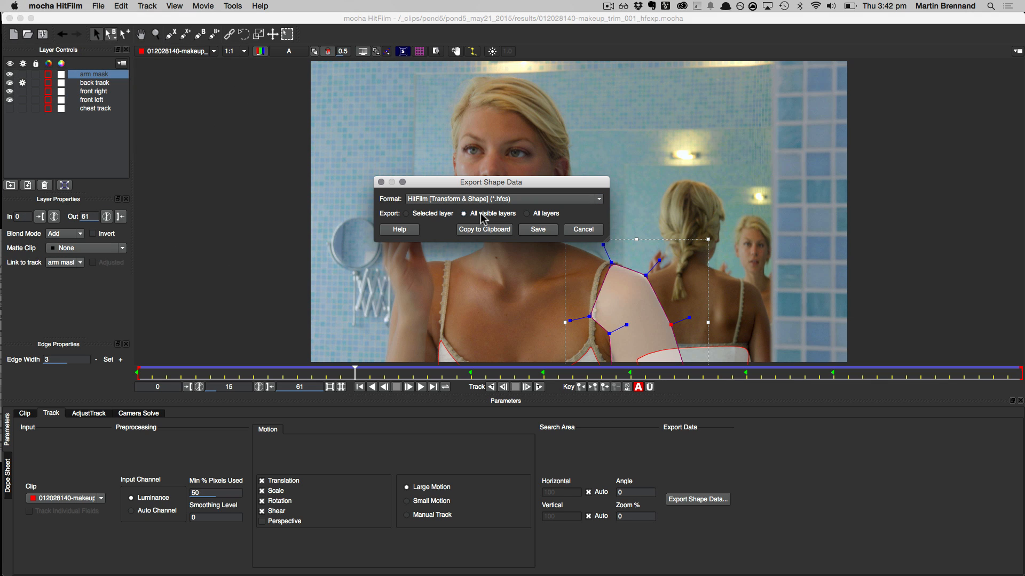
{"action": "left_click", "coordinate": [536, 230]}
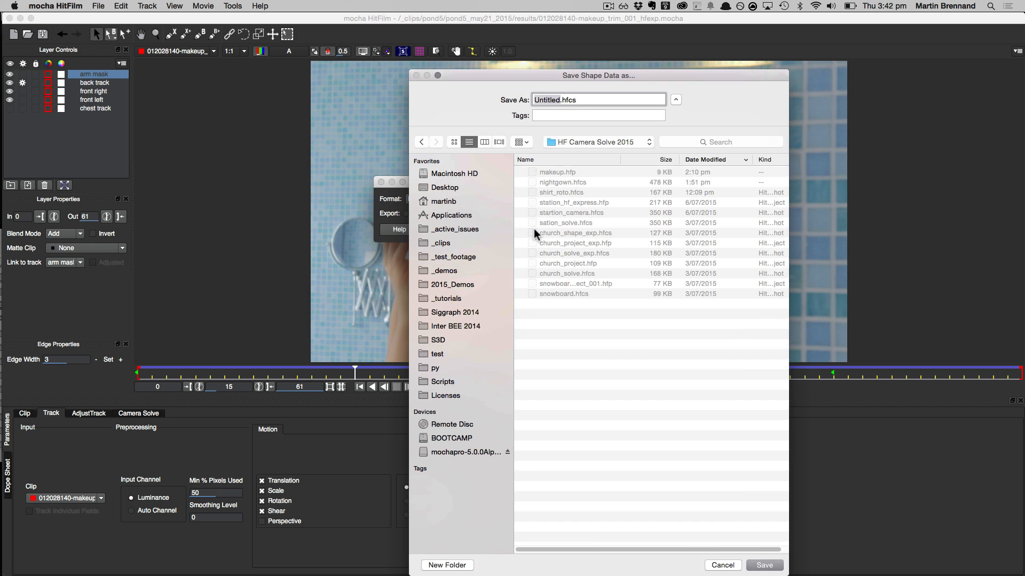
{"action": "left_click", "coordinate": [551, 183]}
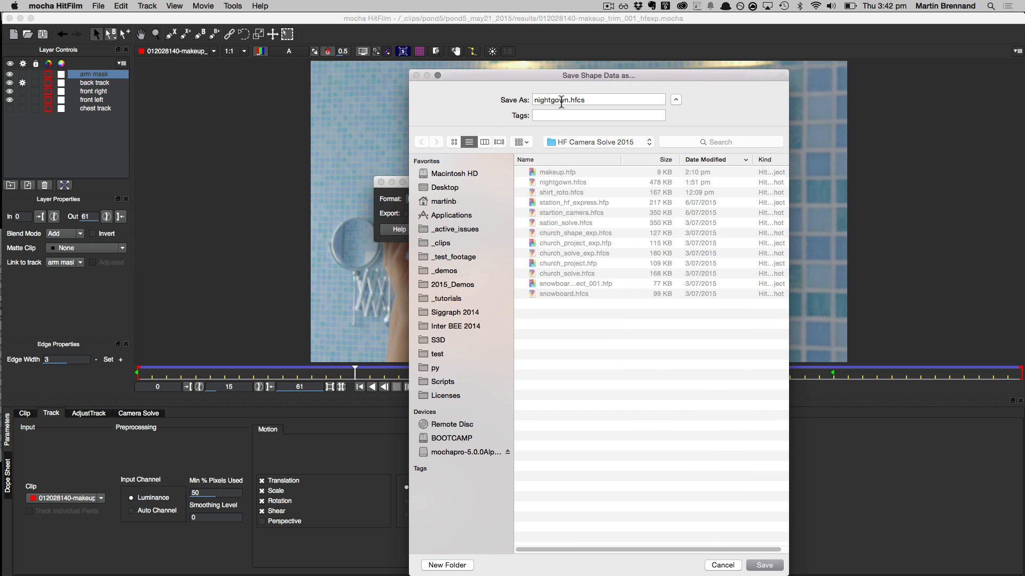
{"action": "left_click", "coordinate": [768, 566]}
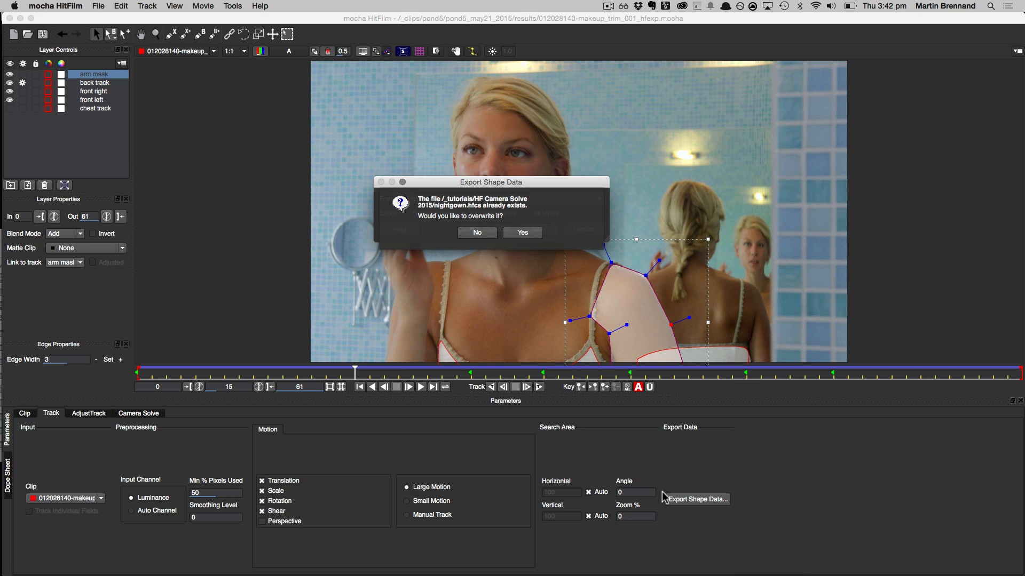
{"action": "left_click", "coordinate": [539, 231]}
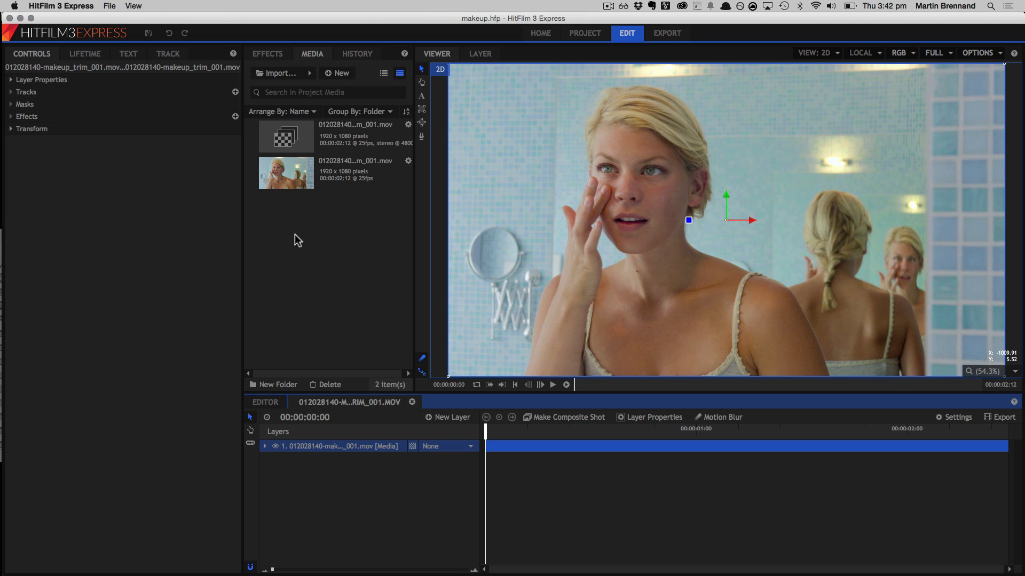
Switch to HitFilm 3 Express and import the composite shot nightgown.hfcs
{"action": "right_click", "coordinate": [298, 240]}
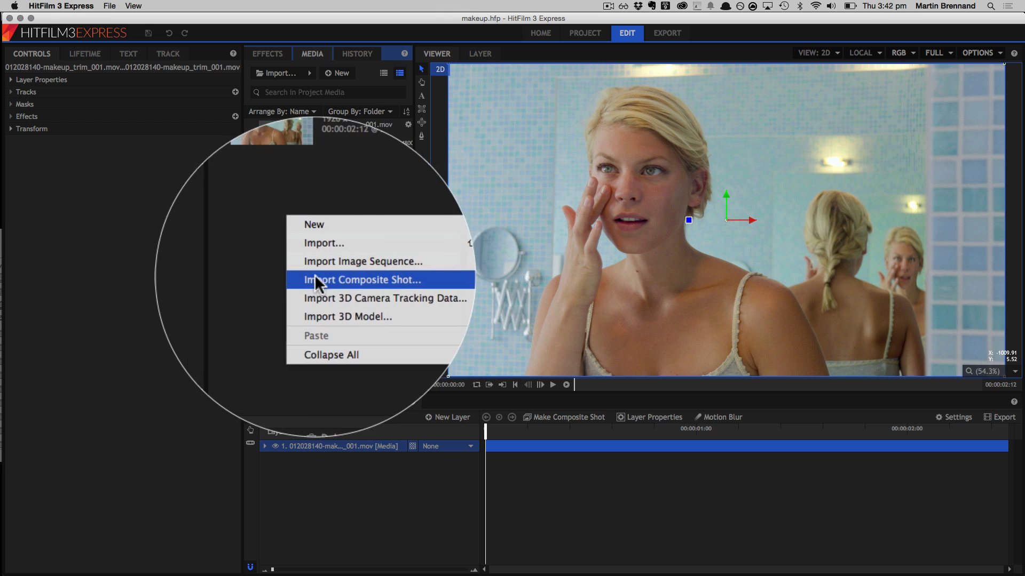
{"action": "left_click", "coordinate": [342, 279]}
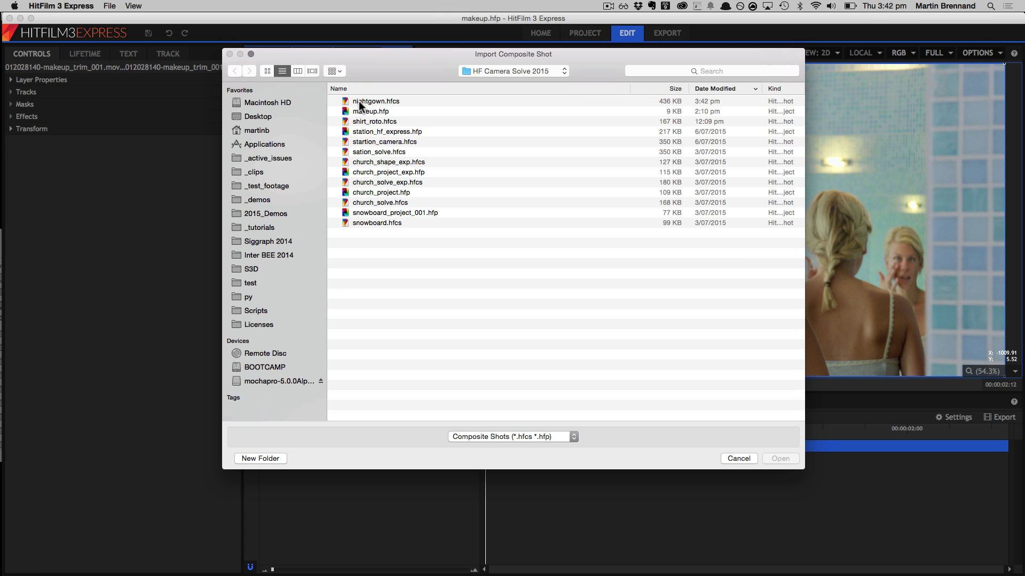
{"action": "double_click", "coordinate": [366, 101]}
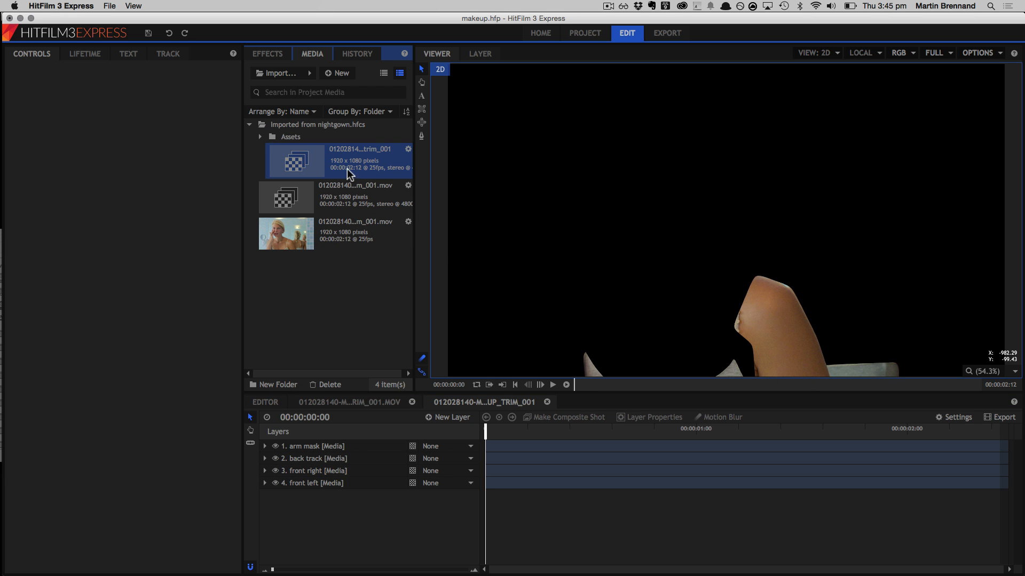
Add the original makeup clip as the bottom layer of the composite shot imported from nightgown.hfcs
{"action": "left_click", "coordinate": [342, 403]}
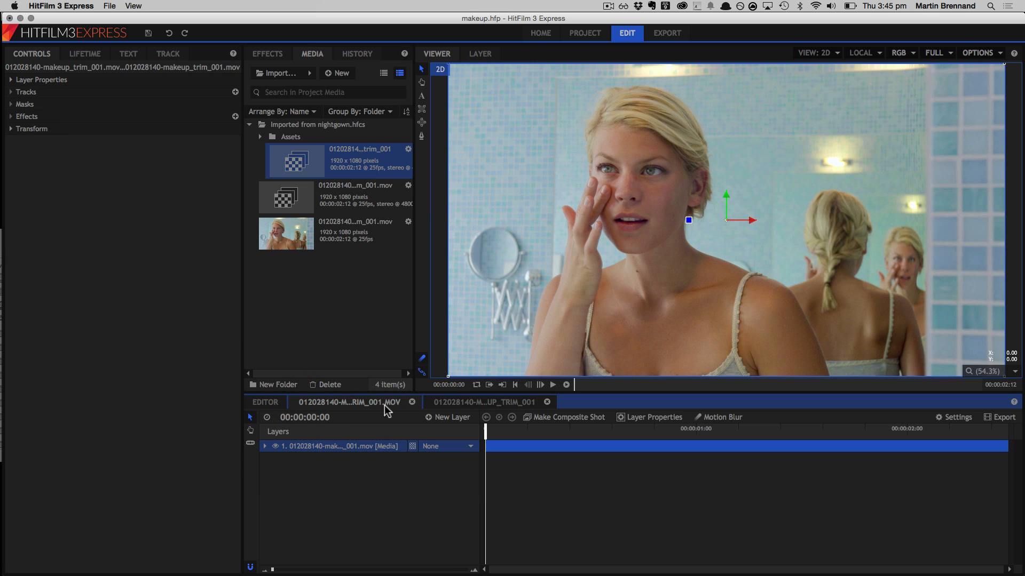
{"action": "left_click", "coordinate": [460, 403]}
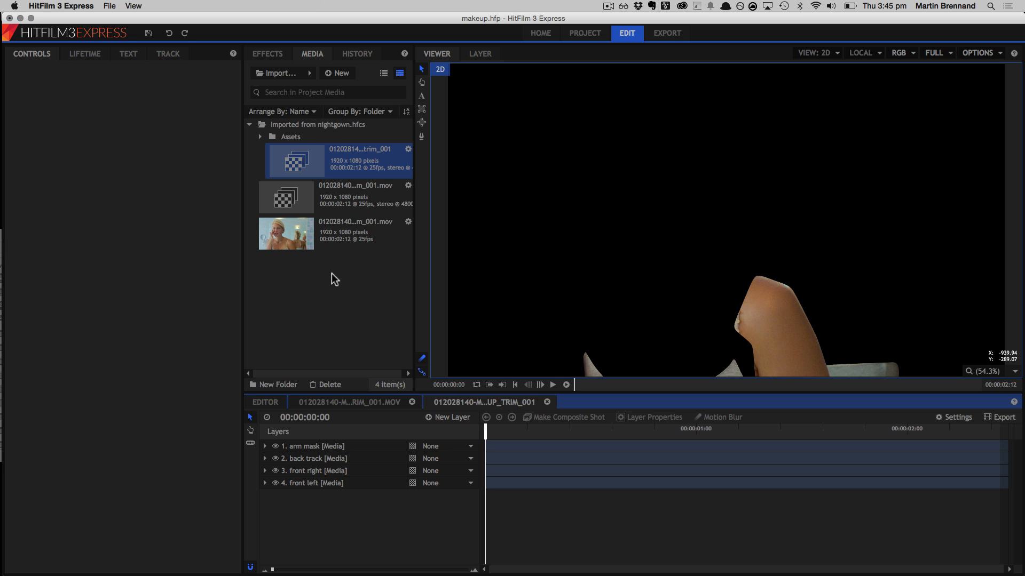
{"action": "left_click_drag", "start_coordinate": [325, 243], "coordinate": [312, 516]}
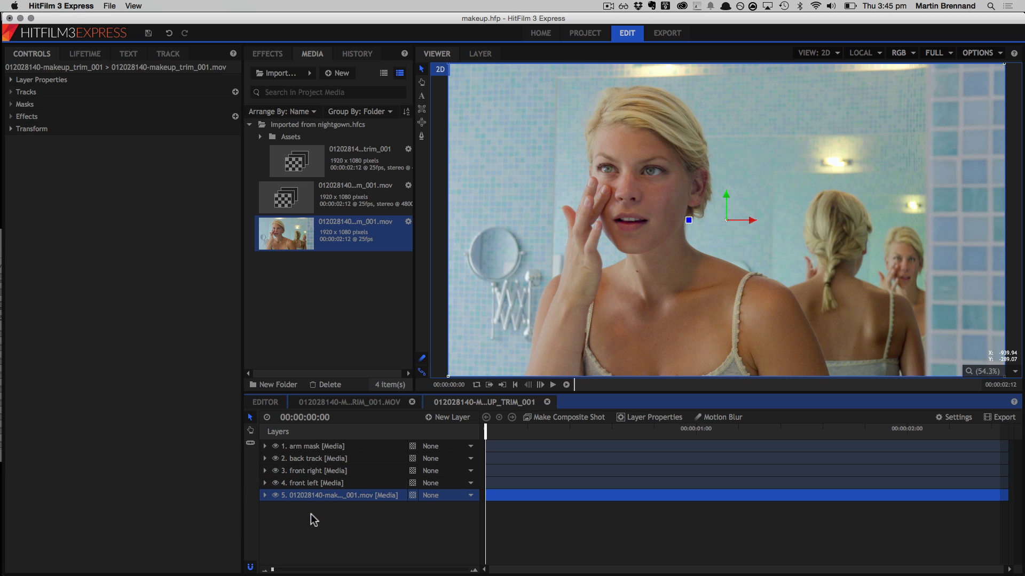
Go through the imported composite shot's layers one by one, from the background clip up to the arm mask
{"action": "left_click", "coordinate": [309, 483]}
{"action": "left_click", "coordinate": [310, 470]}
{"action": "left_click", "coordinate": [312, 459]}
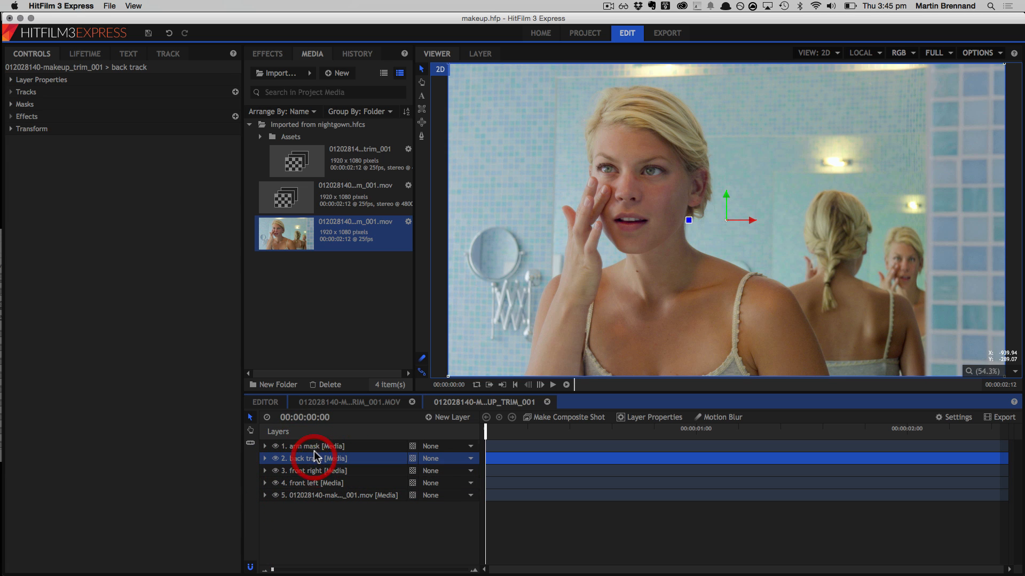
{"action": "left_click", "coordinate": [313, 448]}
{"action": "left_click", "coordinate": [315, 459]}
{"action": "left_click", "coordinate": [317, 471]}
{"action": "left_click", "coordinate": [320, 483]}
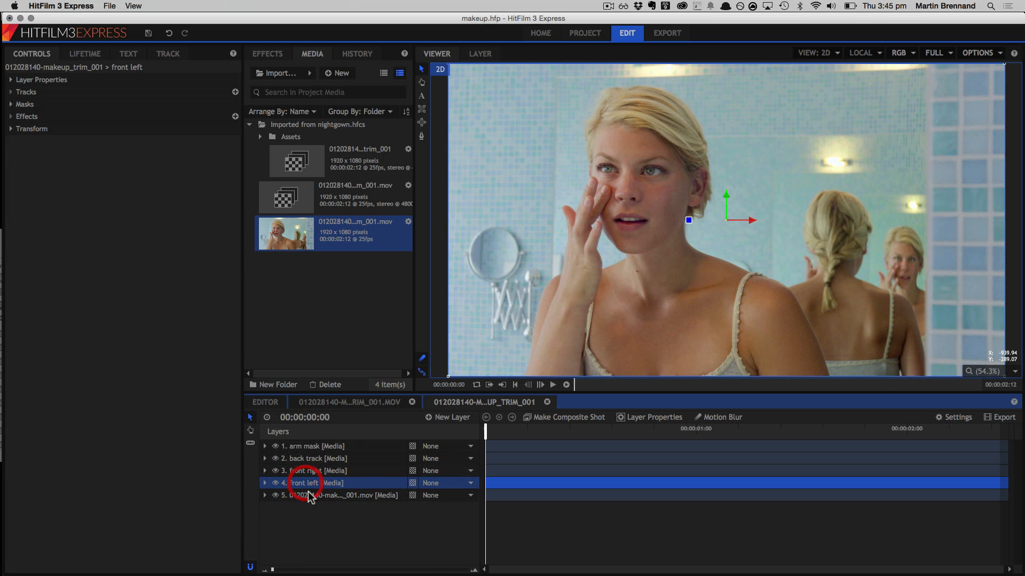
{"action": "left_click", "coordinate": [322, 496]}
{"action": "left_click", "coordinate": [311, 447]}
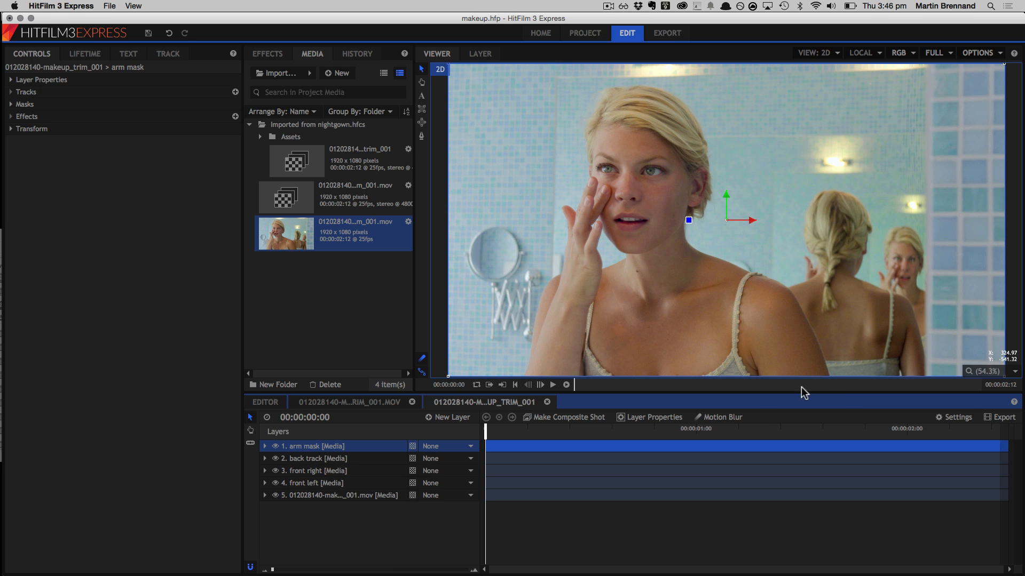
Move the front right and front left layers together above the arm mask layer
{"action": "left_click", "coordinate": [314, 470]}
{"action": "left_click", "coordinate": [306, 483], "text": "shift"}
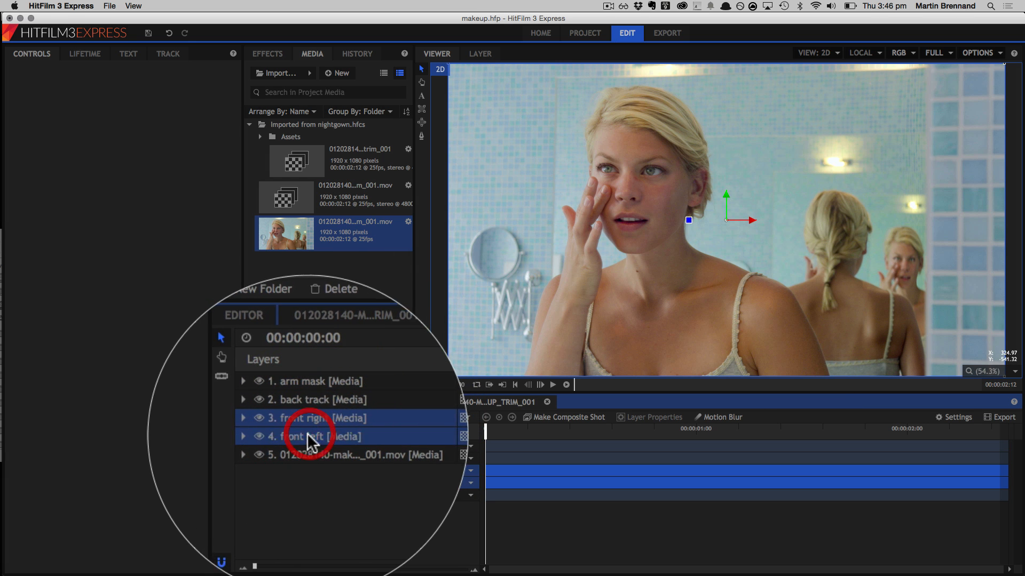
{"action": "mouse_move", "coordinate": [308, 417]}
{"action": "left_mouse_down"}
{"action": "mouse_move", "coordinate": [310, 378]}
{"action": "mouse_move", "coordinate": [309, 415]}
{"action": "left_mouse_up"}
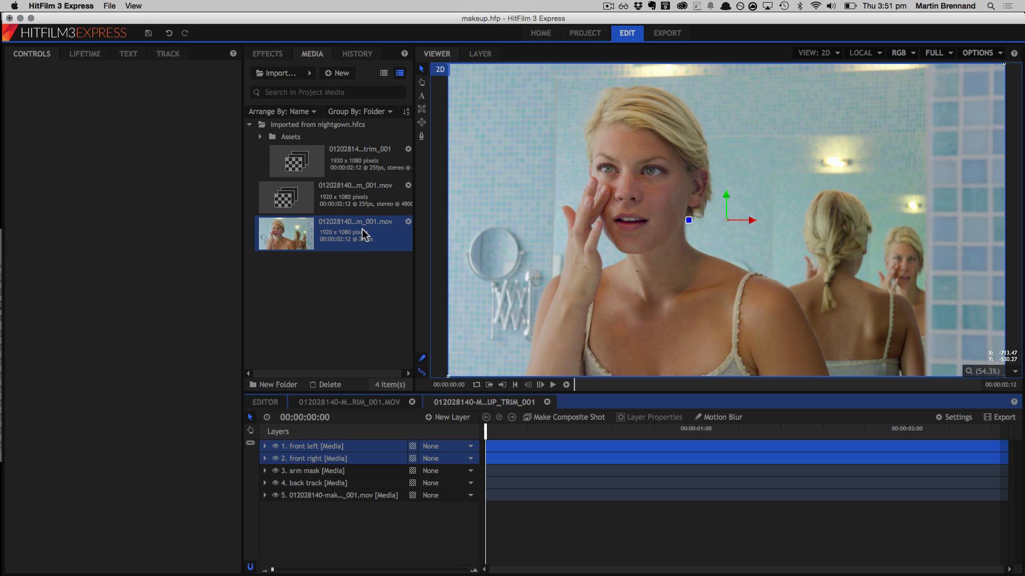
Apply the Hue, Saturation & Lightness color correction effect to the front left layer
{"action": "left_click", "coordinate": [310, 523]}
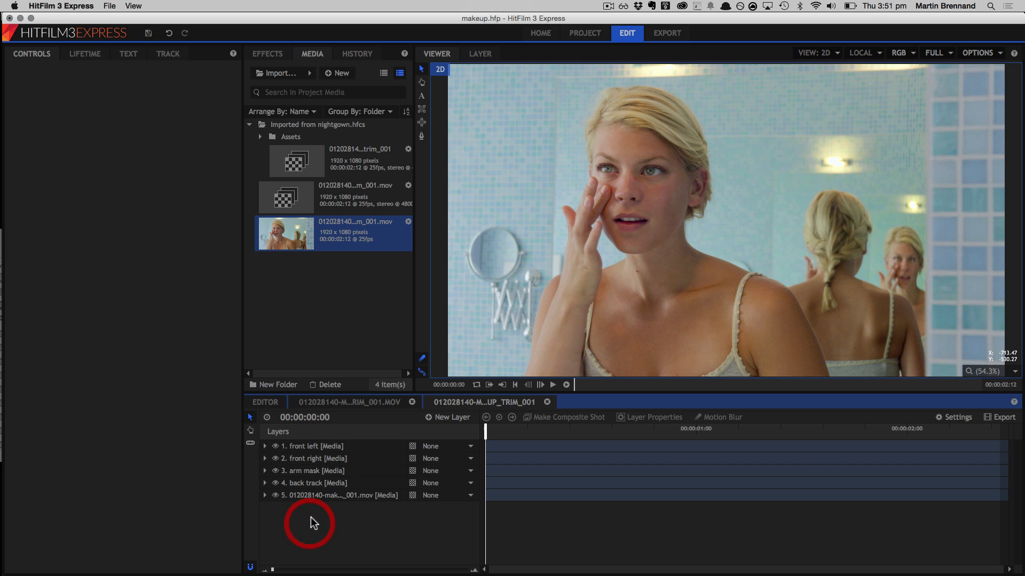
{"action": "left_click", "coordinate": [302, 448]}
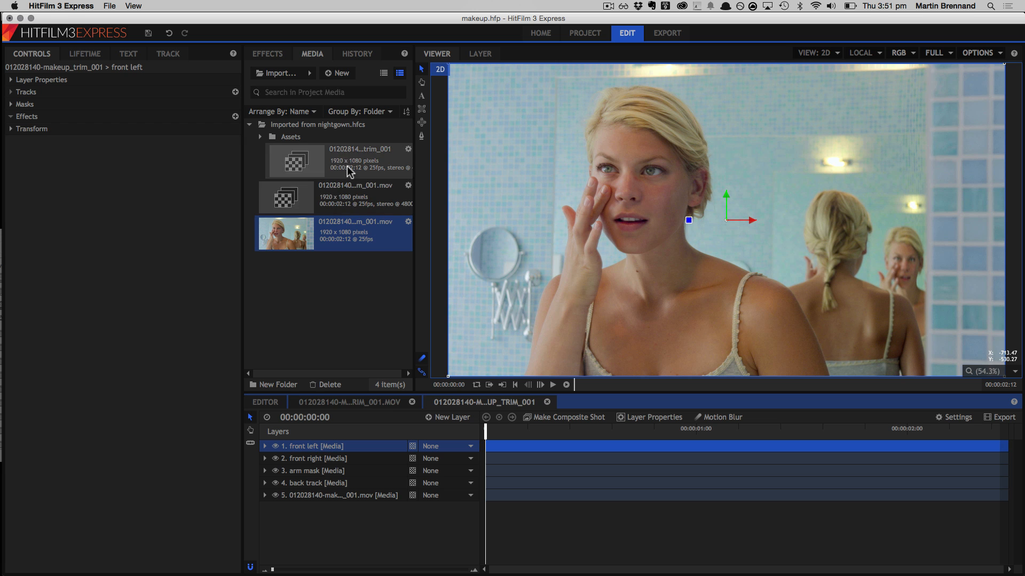
{"action": "left_click", "coordinate": [268, 54]}
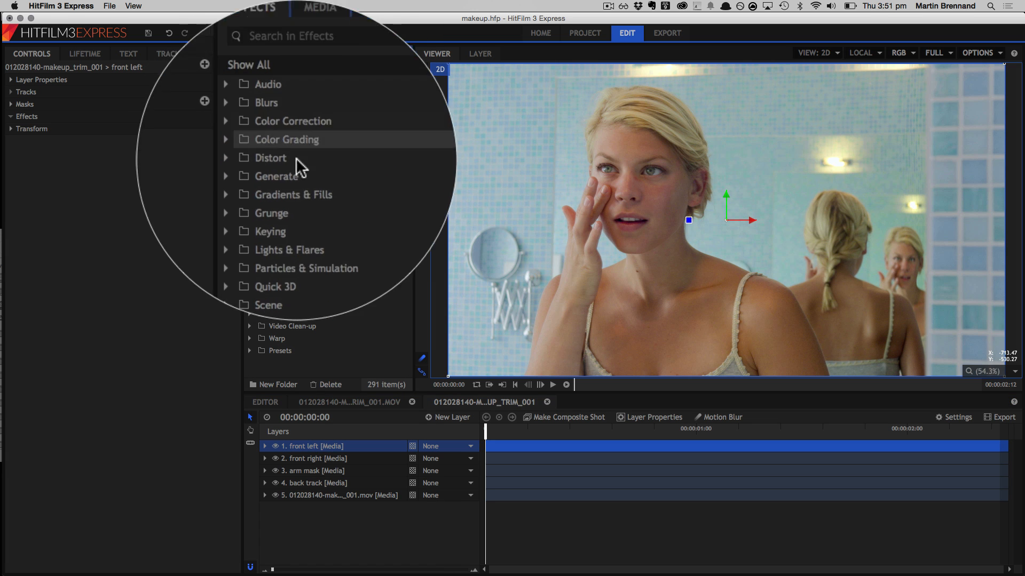
{"action": "left_click", "coordinate": [249, 158]}
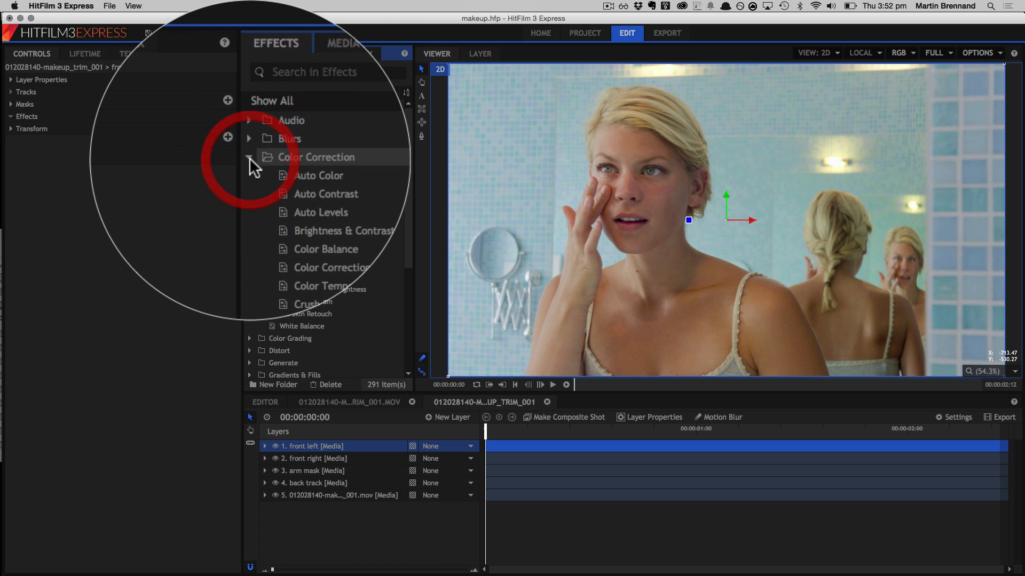
{"action": "left_click", "coordinate": [317, 289]}
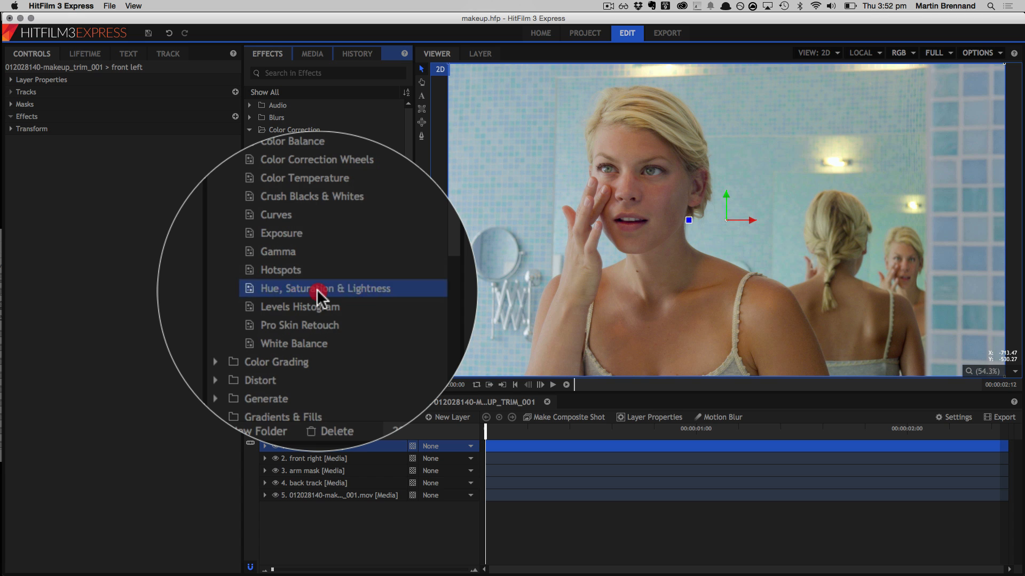
{"action": "left_click_drag", "start_coordinate": [317, 290], "coordinate": [305, 446]}
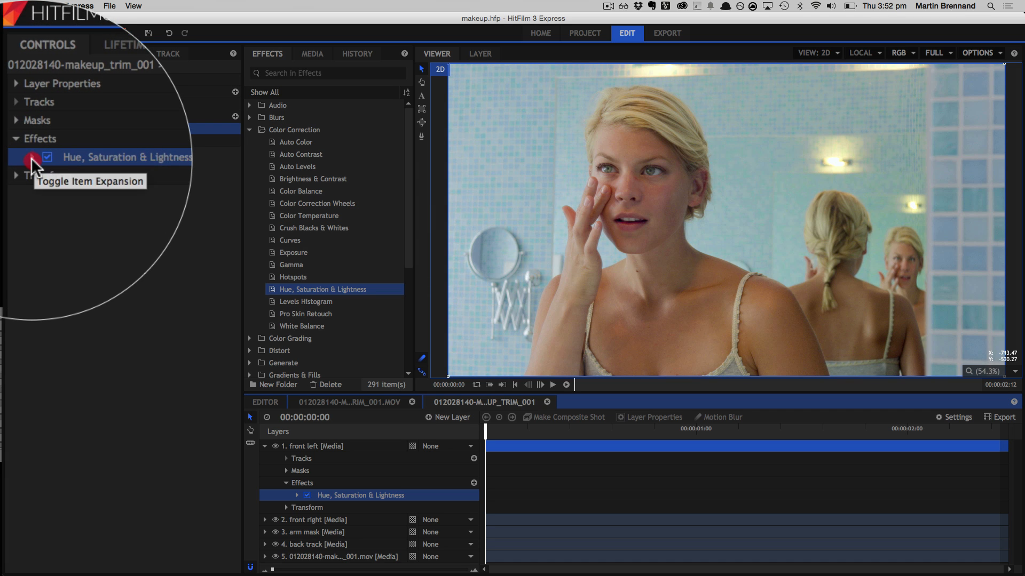
Set the front left layer's master saturation to -72 and master lightness to -30
{"action": "left_click", "coordinate": [31, 159]}
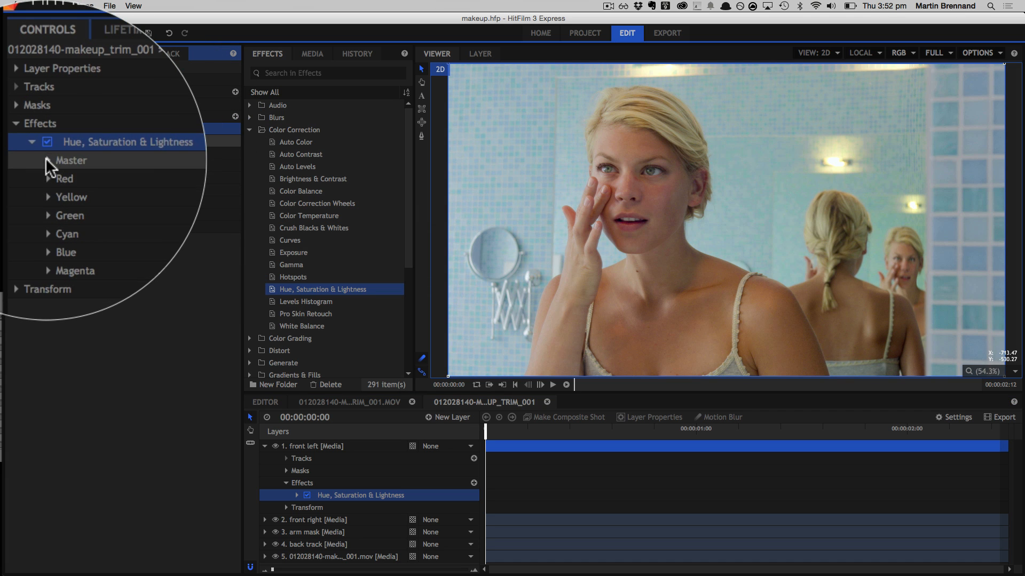
{"action": "left_click", "coordinate": [32, 140]}
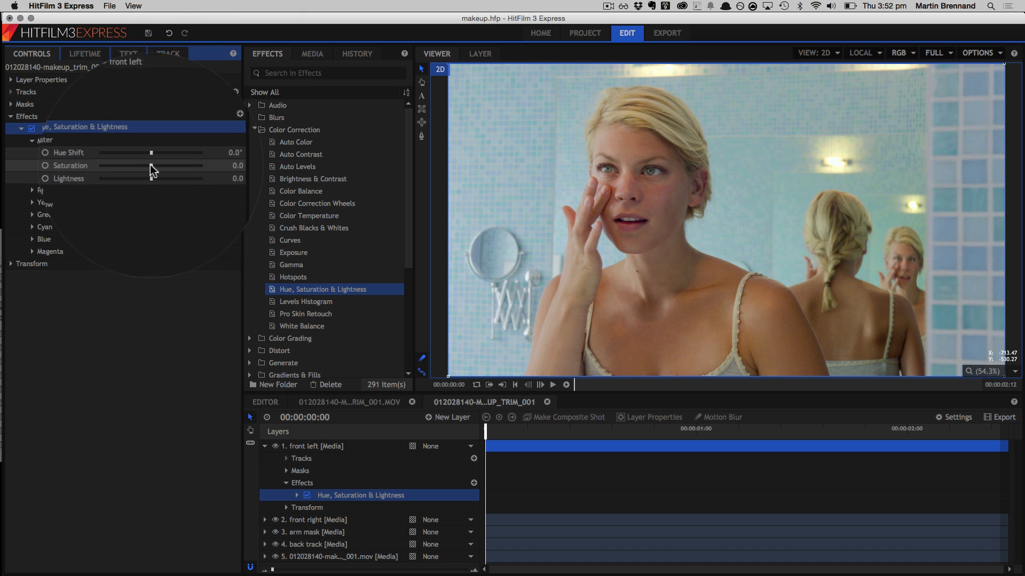
{"action": "mouse_move", "coordinate": [151, 166]}
{"action": "left_mouse_down"}
{"action": "mouse_move", "coordinate": [115, 167]}
{"action": "mouse_move", "coordinate": [145, 176]}
{"action": "left_mouse_up"}
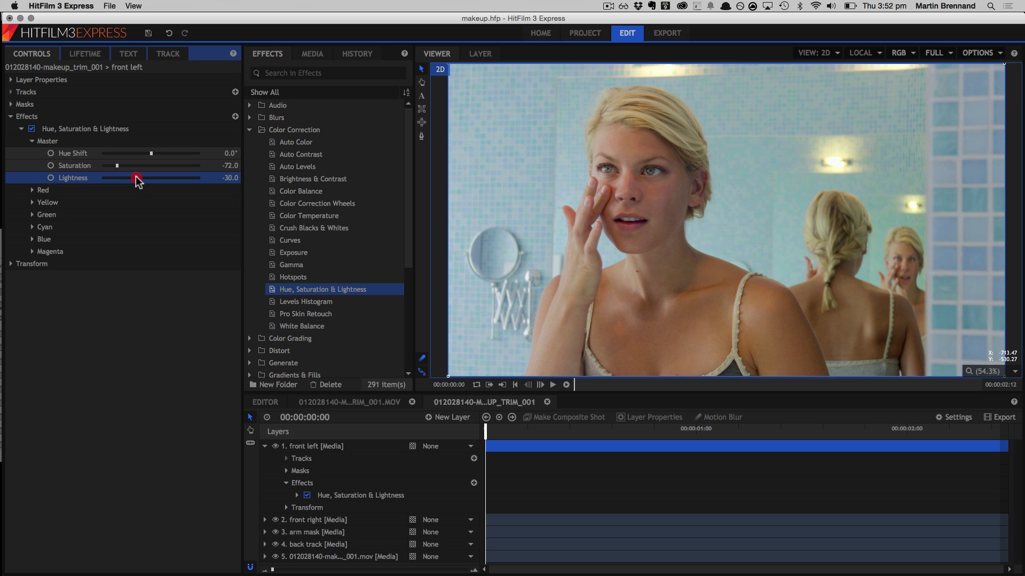
{"action": "left_click_drag", "start_coordinate": [137, 176], "coordinate": [136, 175]}
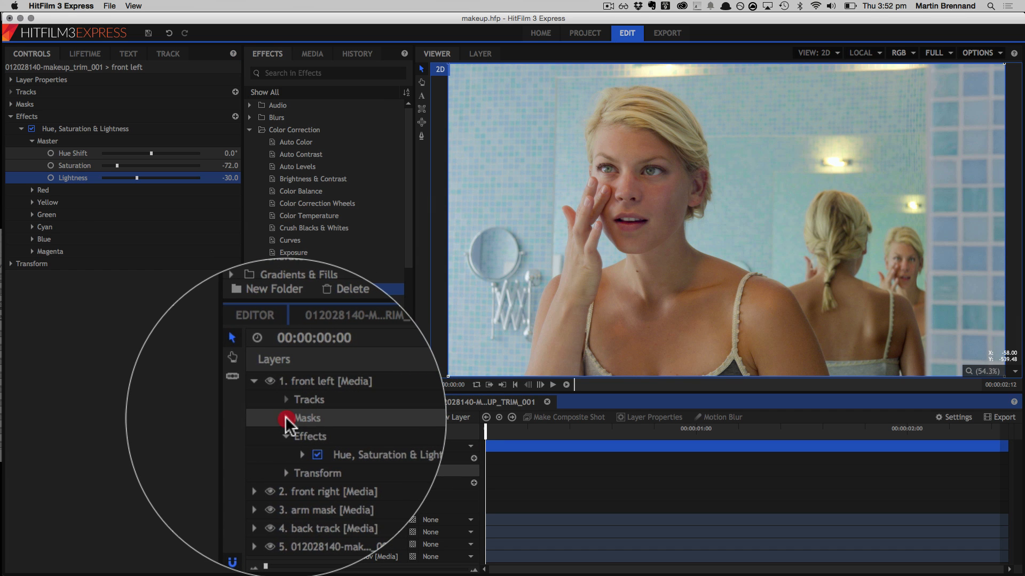
Set the feather strength of the front left layer's Spline 1 mask to 5 pixels
{"action": "left_click", "coordinate": [286, 417]}
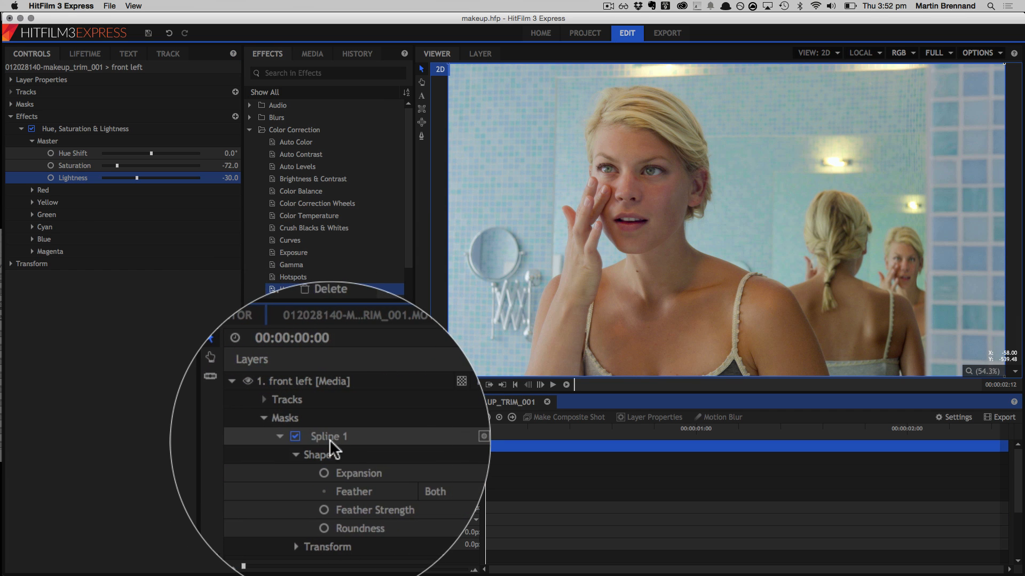
{"action": "left_click", "coordinate": [318, 455]}
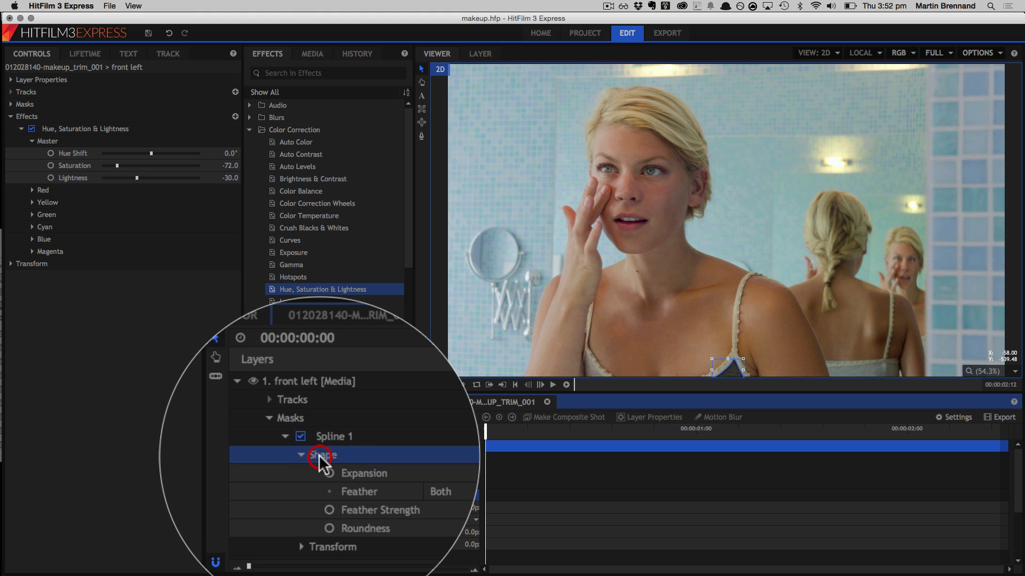
{"action": "left_click", "coordinate": [368, 512]}
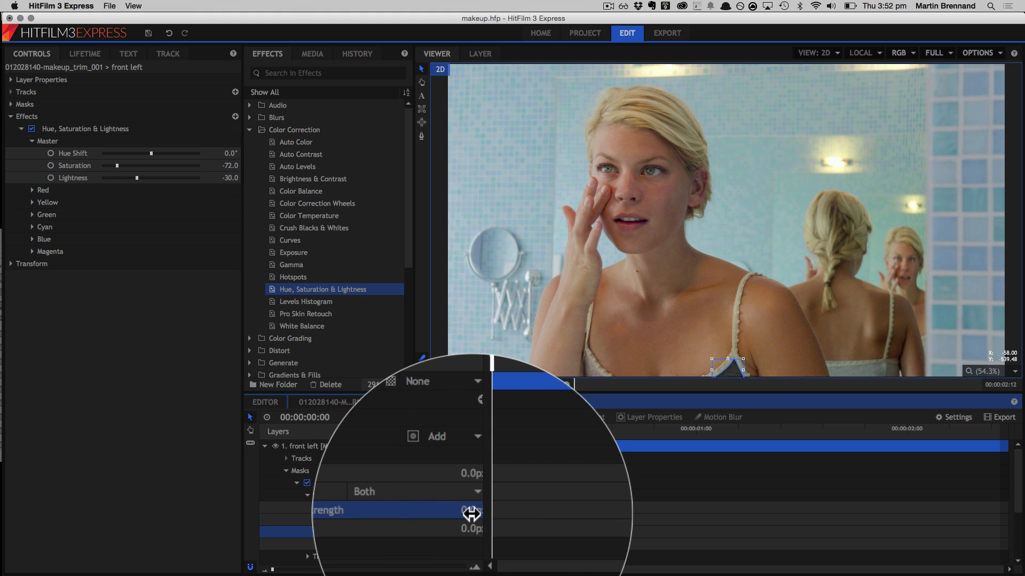
{"action": "left_click_drag", "start_coordinate": [471, 513], "coordinate": [471, 513]}
{"action": "left_click", "coordinate": [471, 513]}
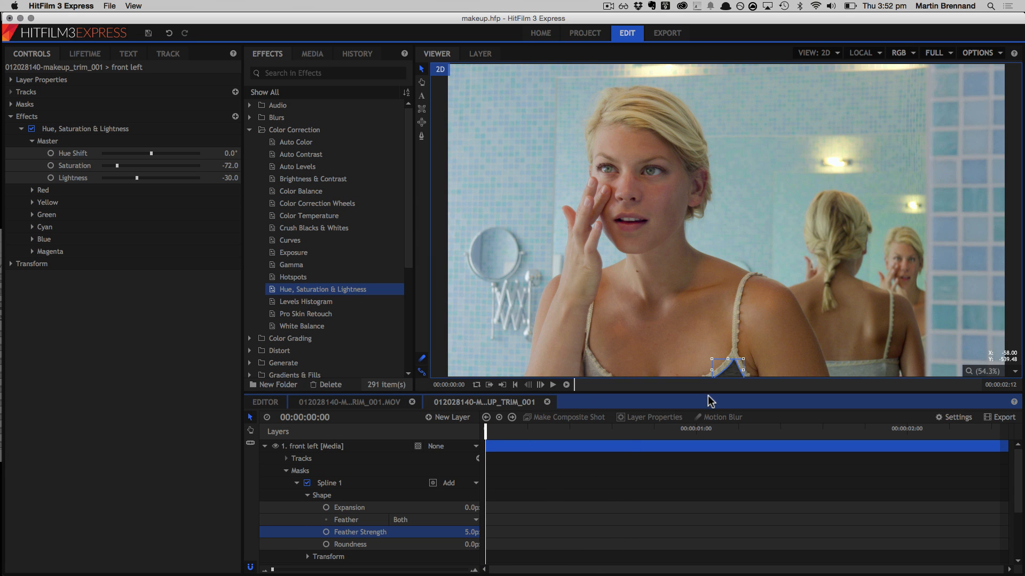
Copy the Hue, Saturation & Lightness effect from the front left layer to the front right layer
{"action": "left_click", "coordinate": [540, 334]}
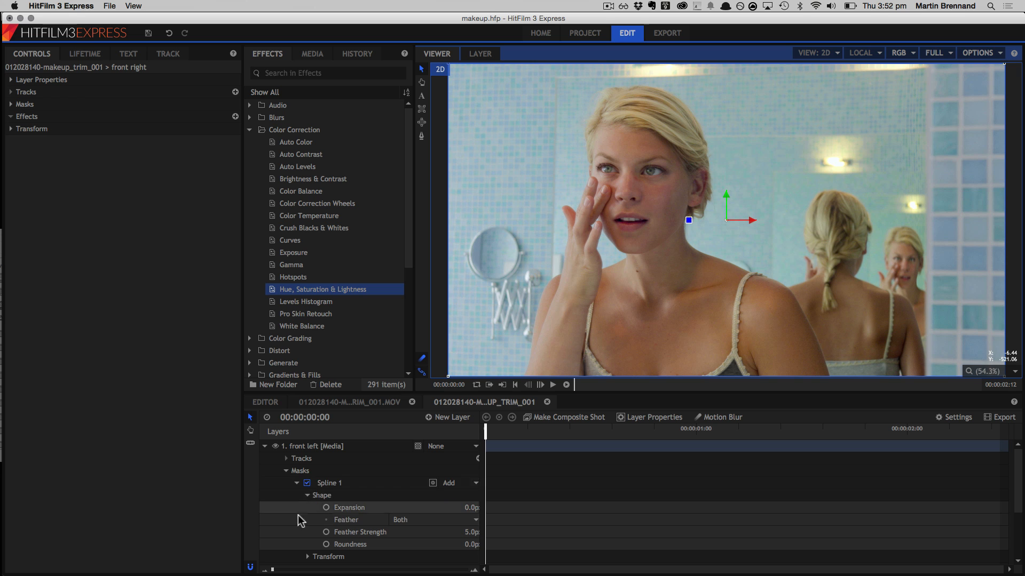
{"action": "left_click", "coordinate": [285, 470]}
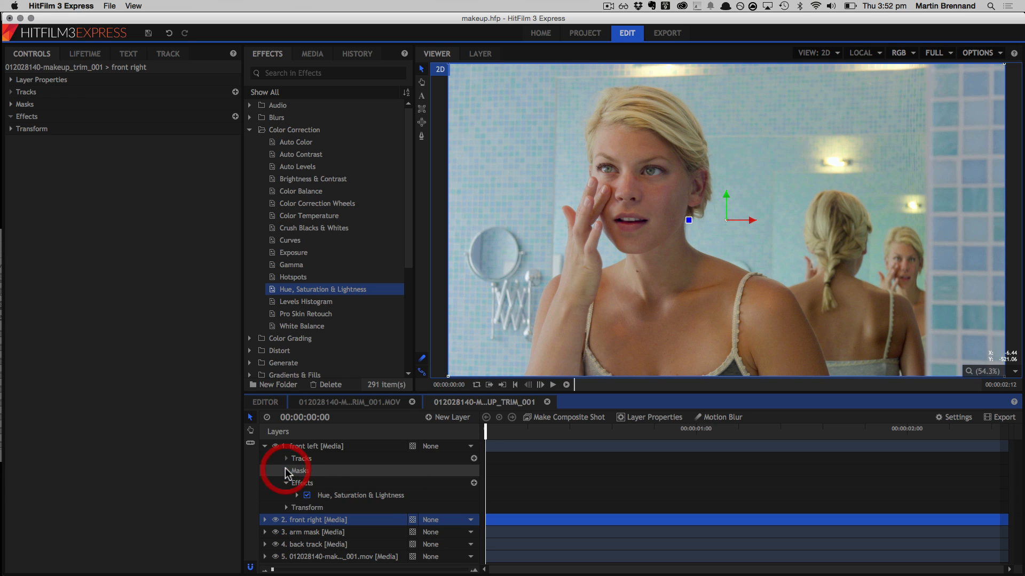
{"action": "left_click", "coordinate": [329, 494]}
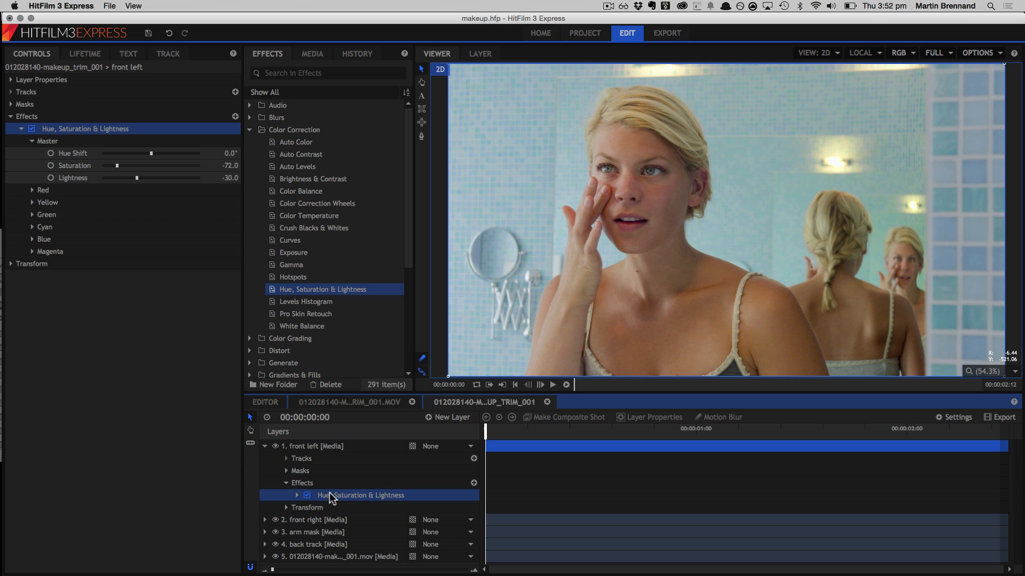
{"action": "left_click", "coordinate": [302, 519]}
{"action": "key", "text": "super+v"}
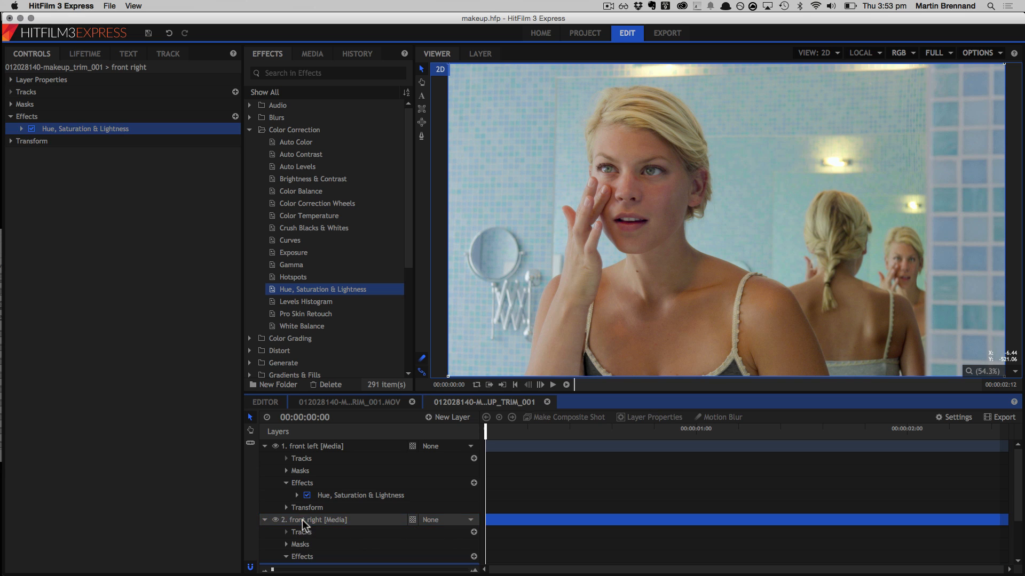
Set the feather strength of the front right layer's Spline 1 mask to 5 pixels
{"action": "left_click", "coordinate": [287, 544]}
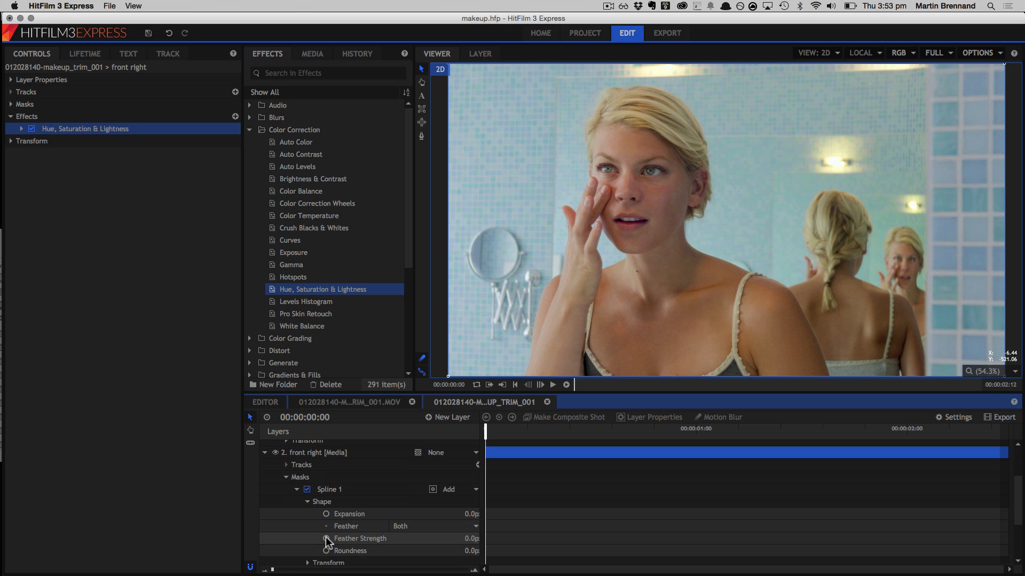
{"action": "left_click", "coordinate": [467, 539]}
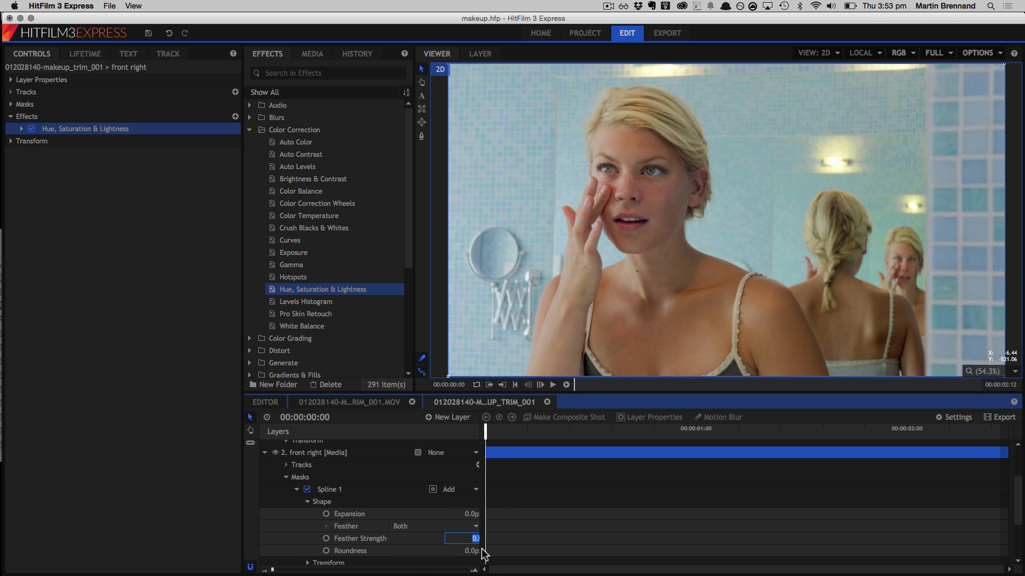
{"action": "type", "text": "5"}
{"action": "key", "text": "Return"}
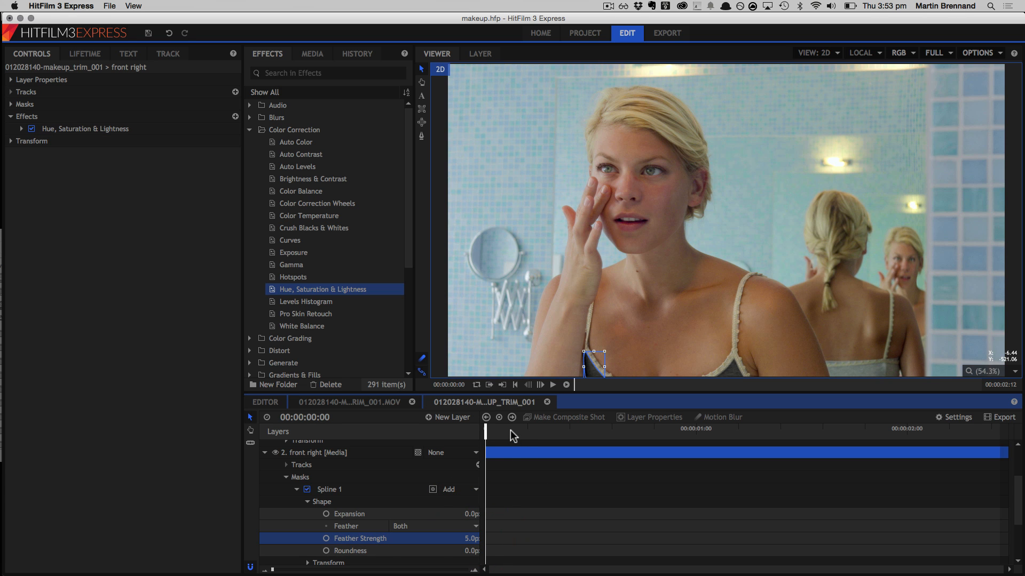
{"action": "left_click_drag", "start_coordinate": [484, 432], "coordinate": [370, 438]}
Collapse the two front layers and paste the copied Hue, Saturation & Lightness effect onto the back track layer
{"action": "left_click", "coordinate": [263, 453]}
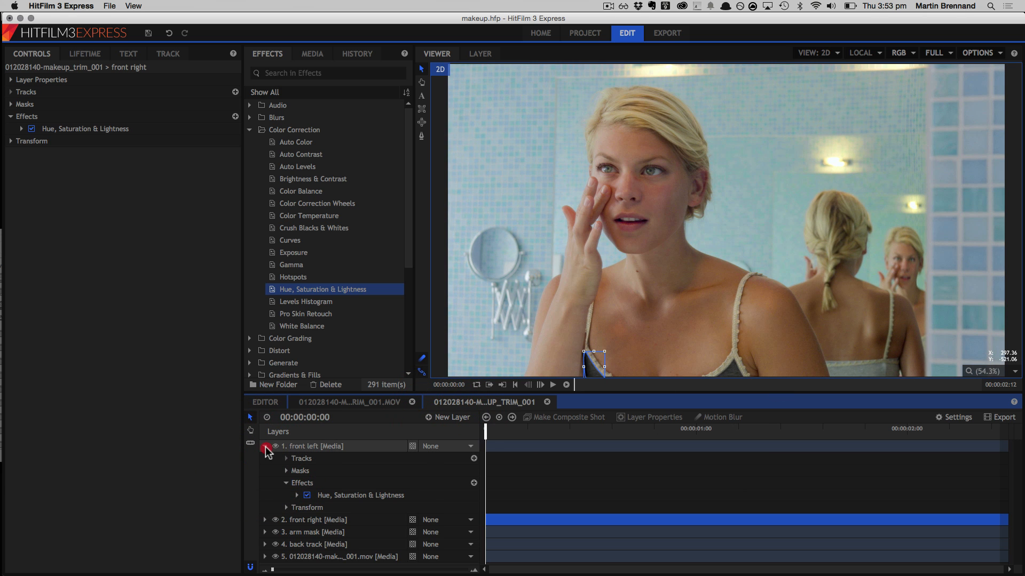
{"action": "left_click", "coordinate": [266, 447]}
{"action": "left_click", "coordinate": [302, 481]}
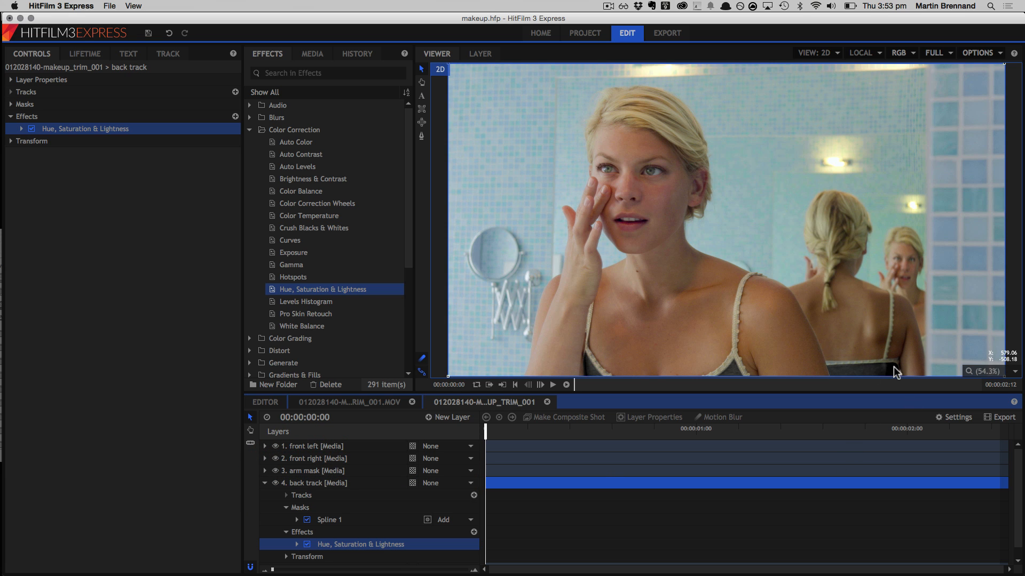
Set the feather strength of the back track layer's Spline 1 mask to 10 pixels
{"action": "left_click", "coordinate": [297, 520]}
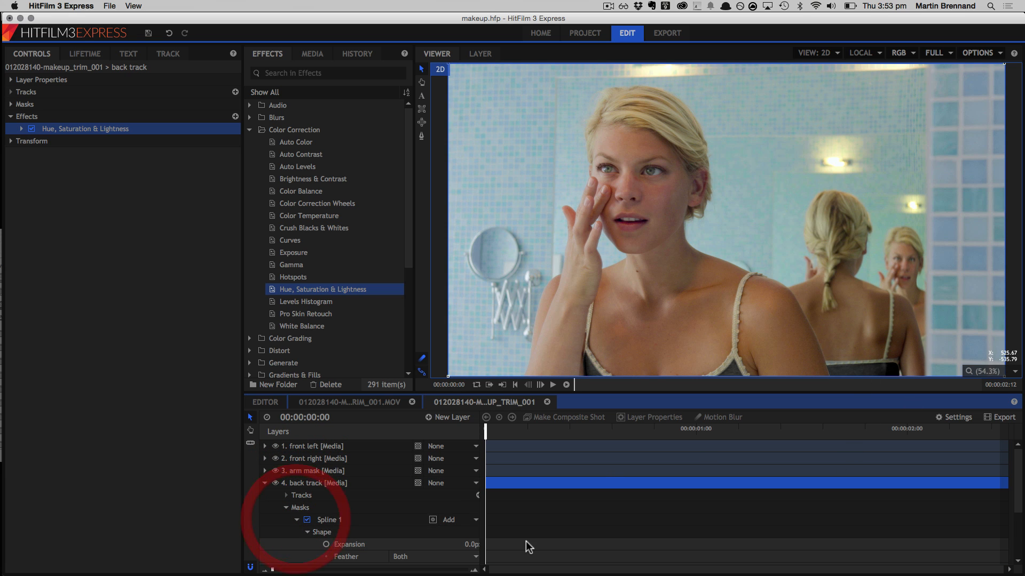
{"action": "left_click", "coordinate": [325, 522]}
{"action": "scroll", "coordinate": [331, 528], "scroll_direction": "down", "scroll_amount": 3}
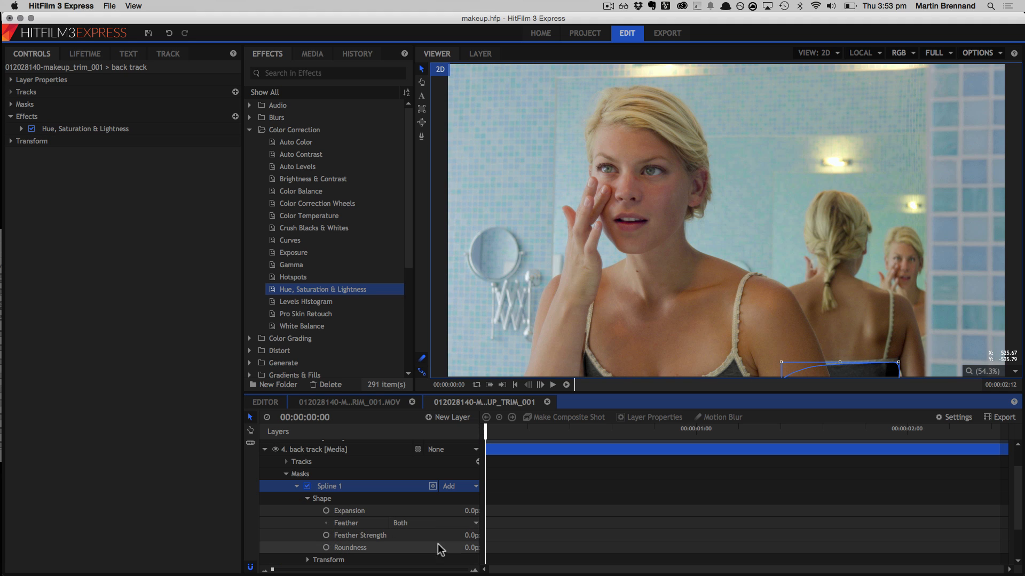
{"action": "left_click", "coordinate": [468, 536]}
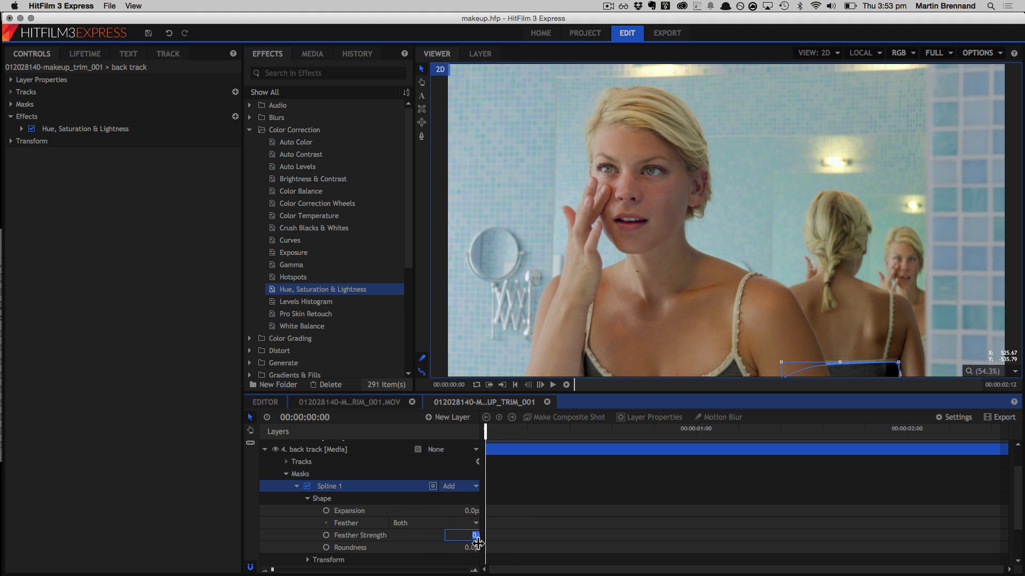
{"action": "type", "text": "10"}
{"action": "key", "text": "Return"}
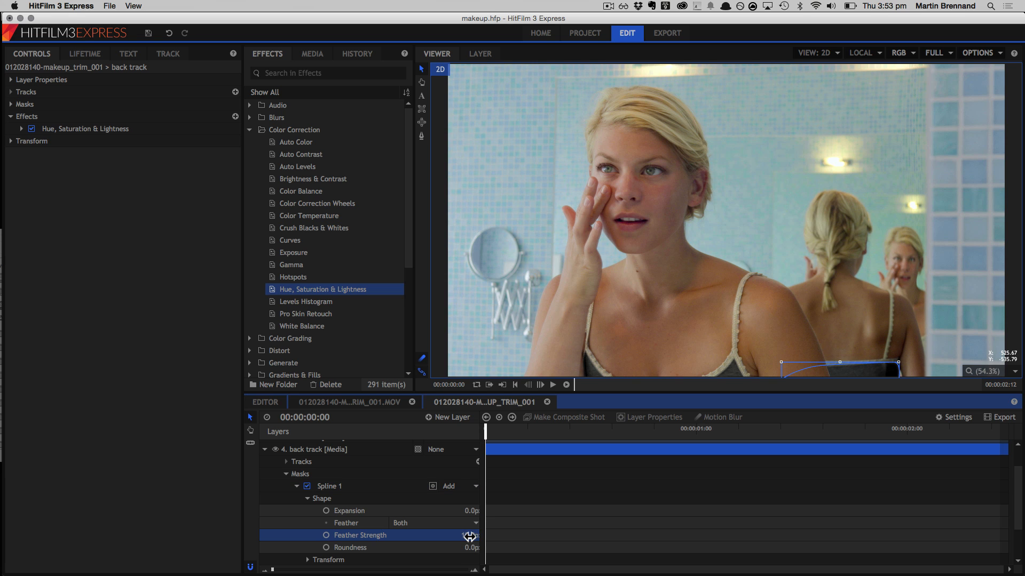
Deselect the mask and scrub through the shot to check the recolored camisole on the front and mirrored back
{"action": "left_click", "coordinate": [202, 465]}
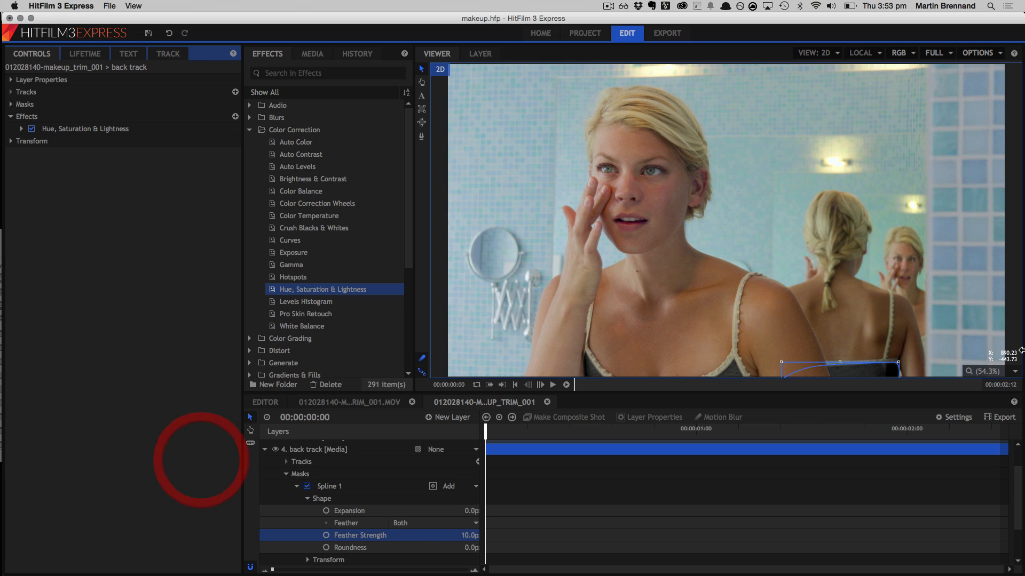
{"action": "left_click", "coordinate": [856, 273]}
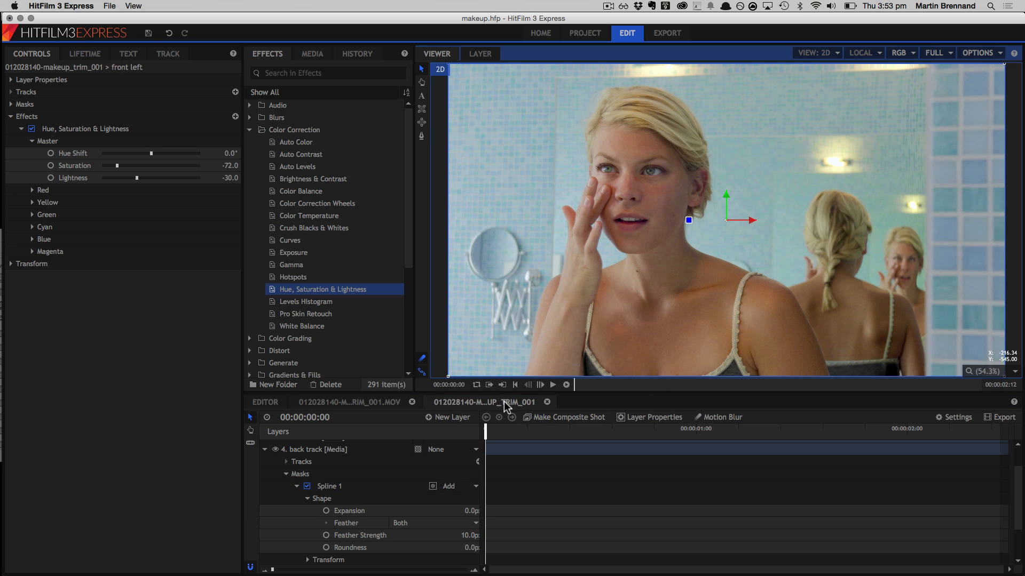
{"action": "left_click_drag", "start_coordinate": [490, 435], "coordinate": [607, 433]}
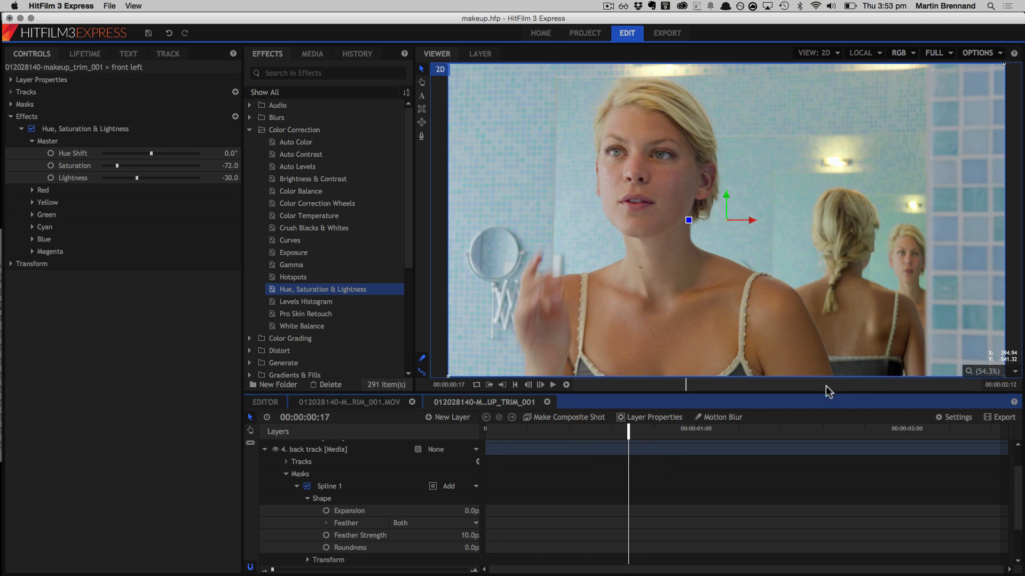
{"action": "left_click_drag", "start_coordinate": [625, 433], "coordinate": [326, 457]}
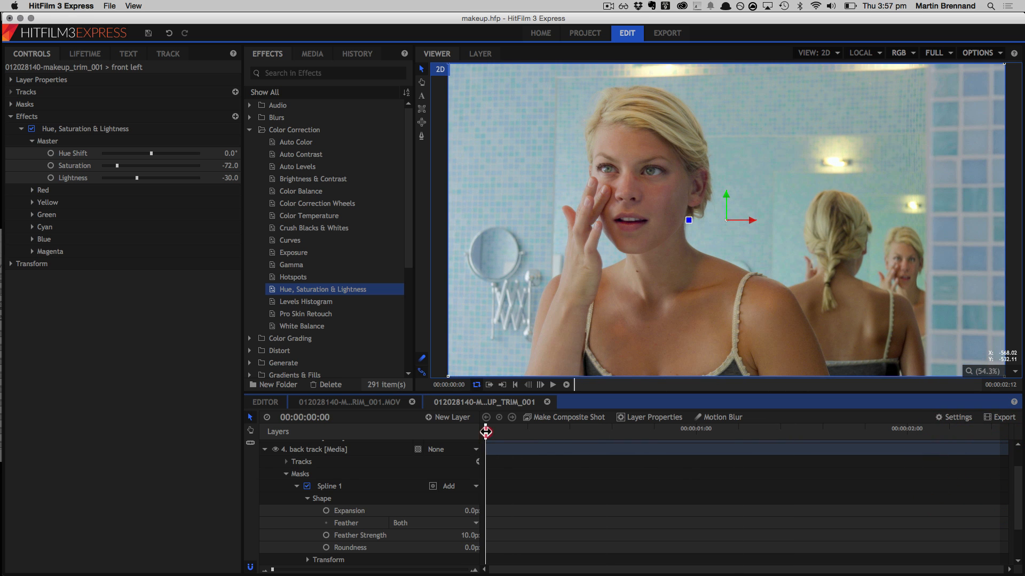
{"action": "mouse_move", "coordinate": [485, 430]}
{"action": "left_mouse_down"}
{"action": "mouse_move", "coordinate": [940, 428]}
{"action": "mouse_move", "coordinate": [521, 451]}
{"action": "mouse_move", "coordinate": [753, 451]}
{"action": "mouse_move", "coordinate": [977, 424]}
{"action": "mouse_move", "coordinate": [468, 434]}
{"action": "left_mouse_up"}
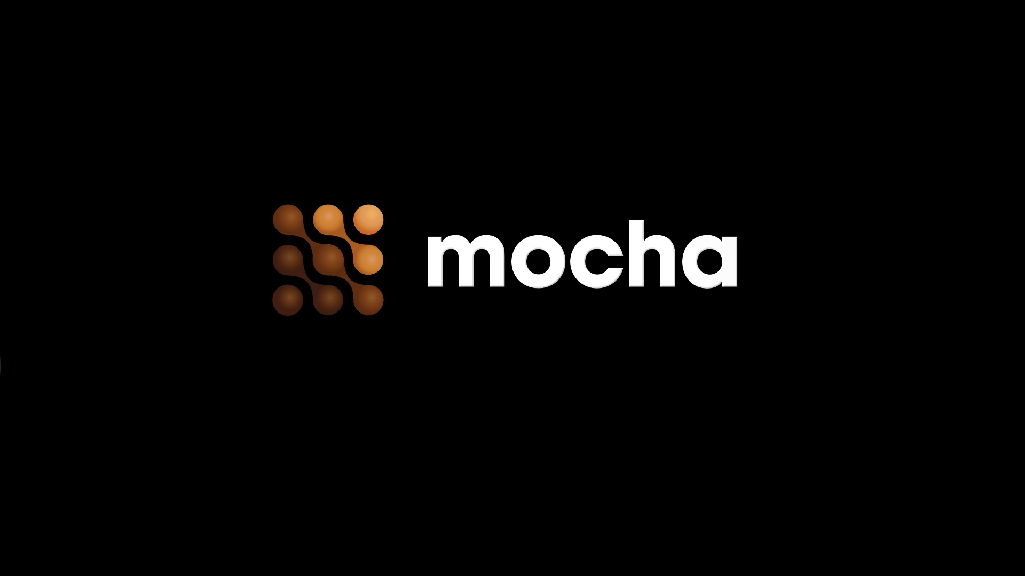